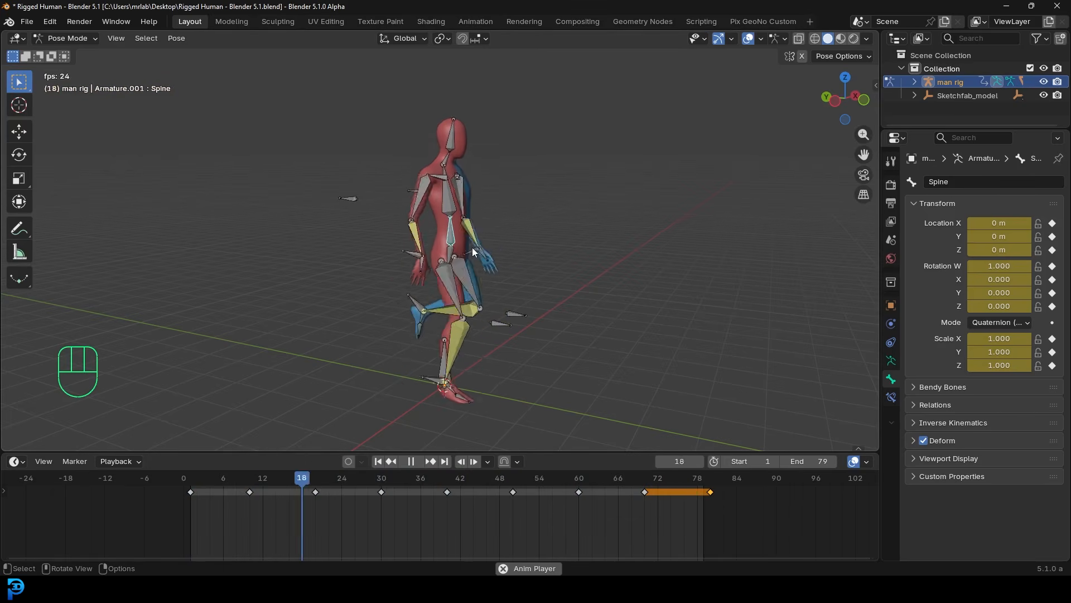
Step: Compare the walk cycle with the walking pose reference sheet 2610219_orig.jpg and play it in front view
key("space")
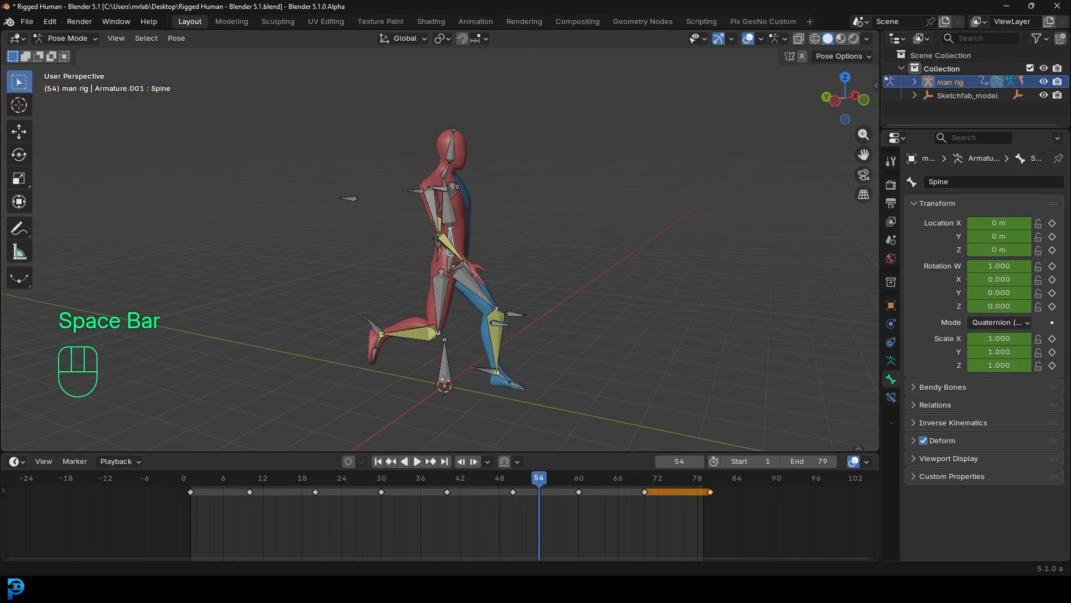
key("alt+Tab")
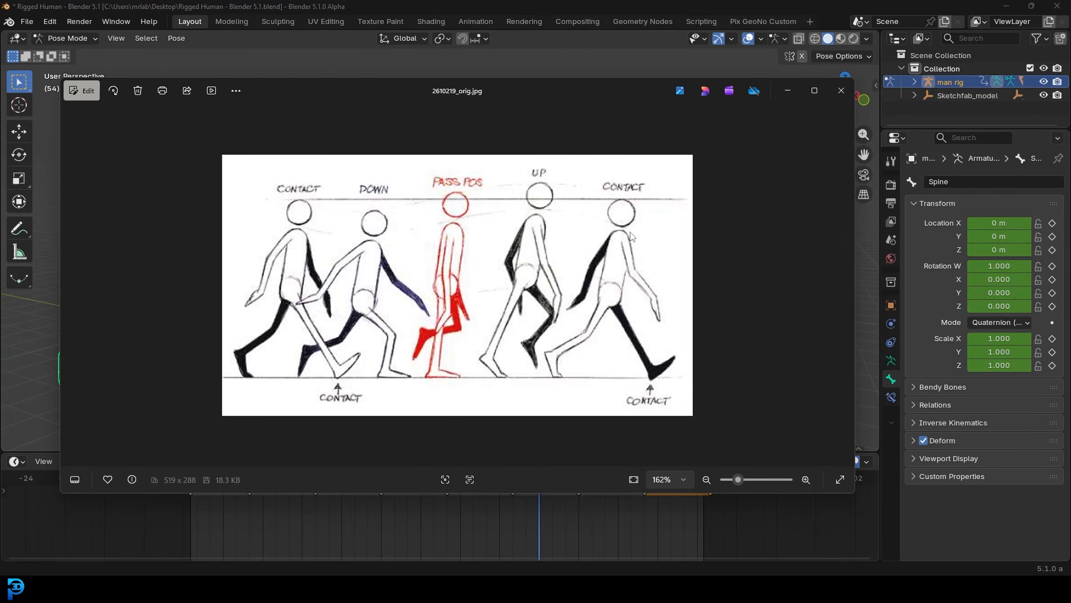
key("alt+Tab")
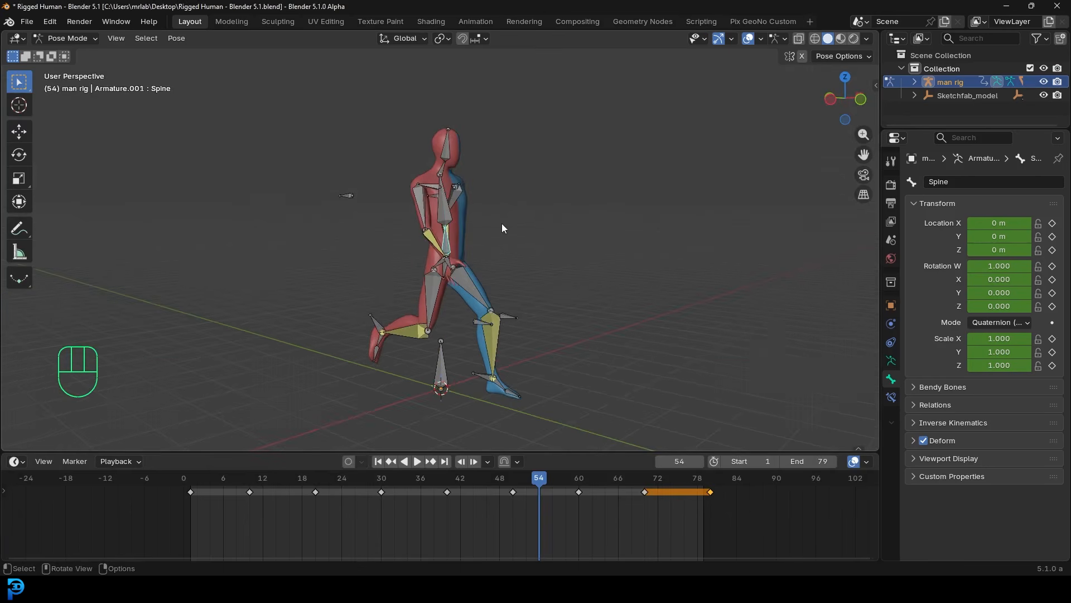
key("KP_1")
key("space")
scroll(472, 233, "up", 5)
key("space")
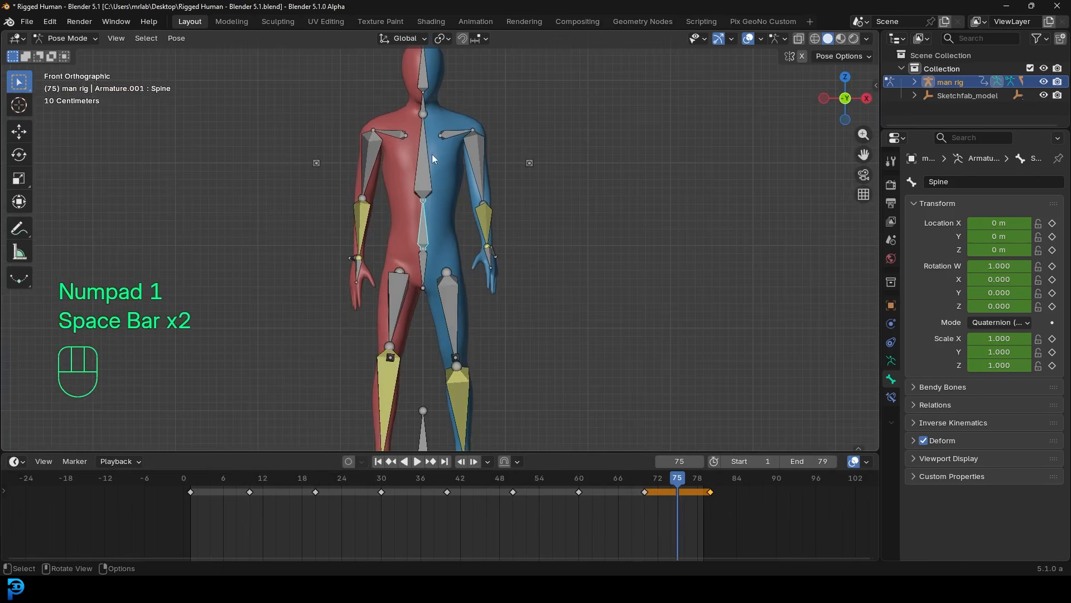
scroll(483, 197, "down", 4)
middle_click_drag(483, 196, 532, 196)
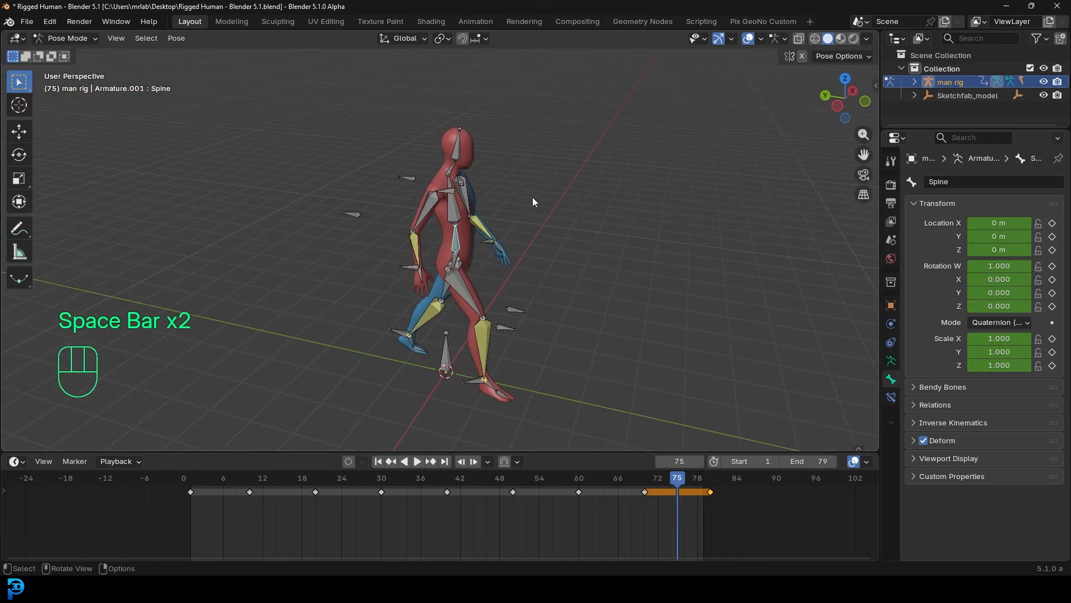
Step: Play the walk cycle and examine the character's arm, leg and body motion from the front and both sides
key("space")
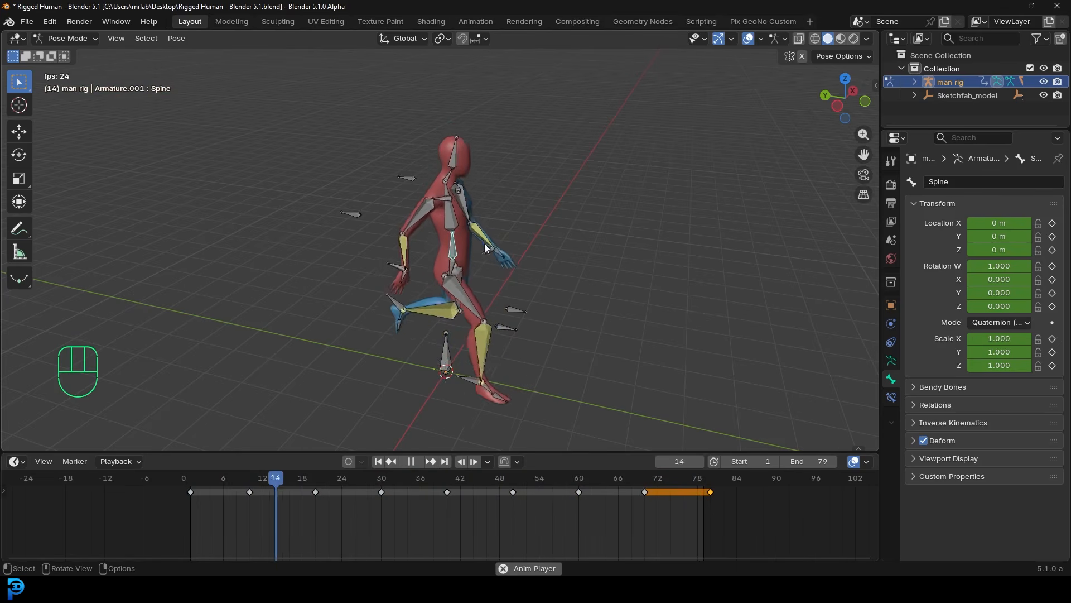
middle_click_drag(484, 244, 434, 270)
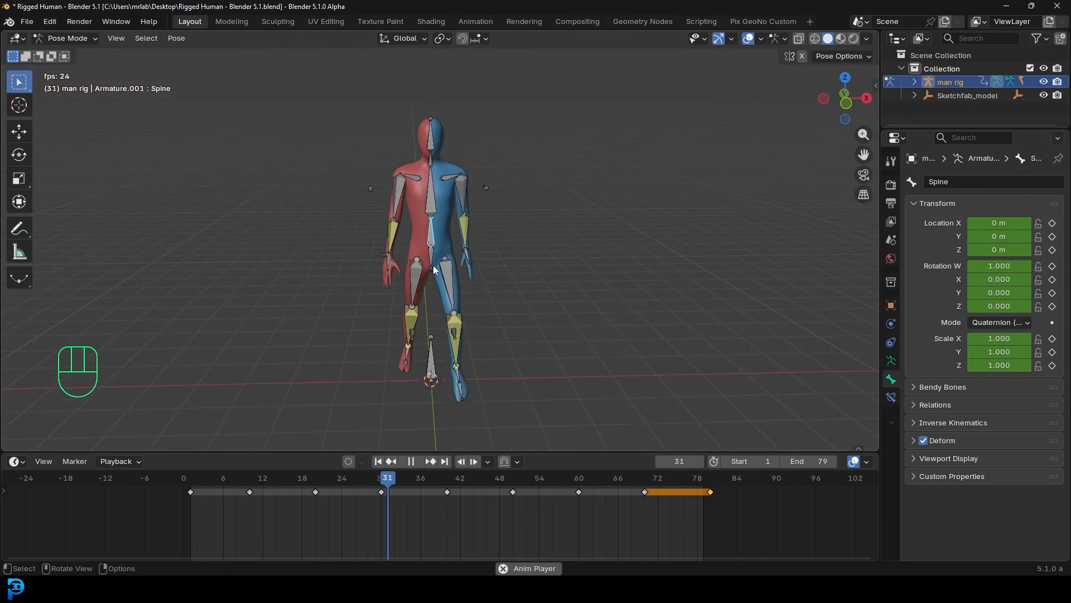
key("space")
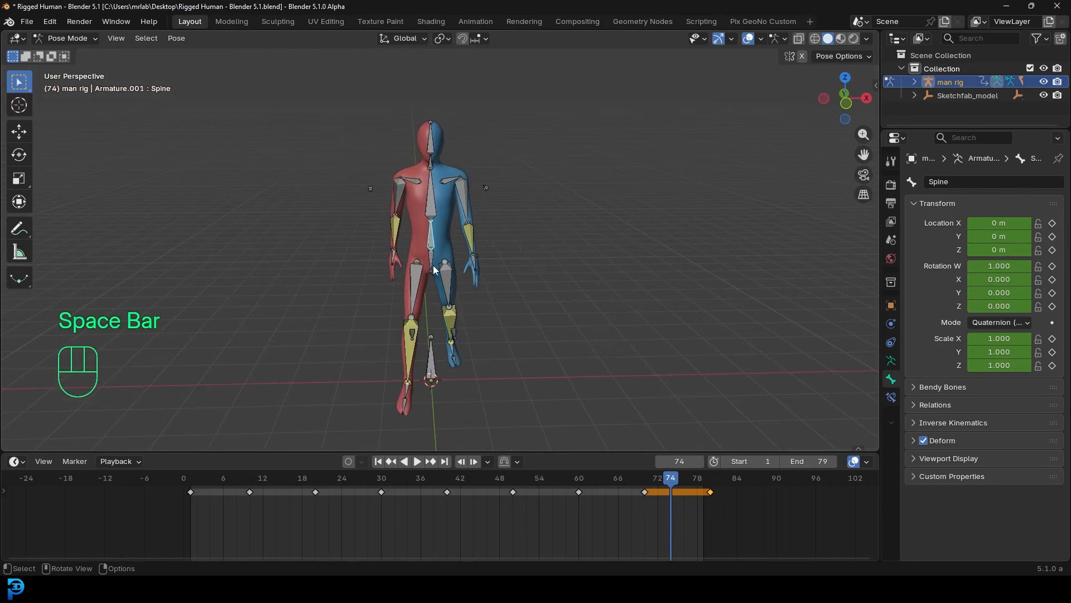
middle_click_drag(414, 268, 520, 272)
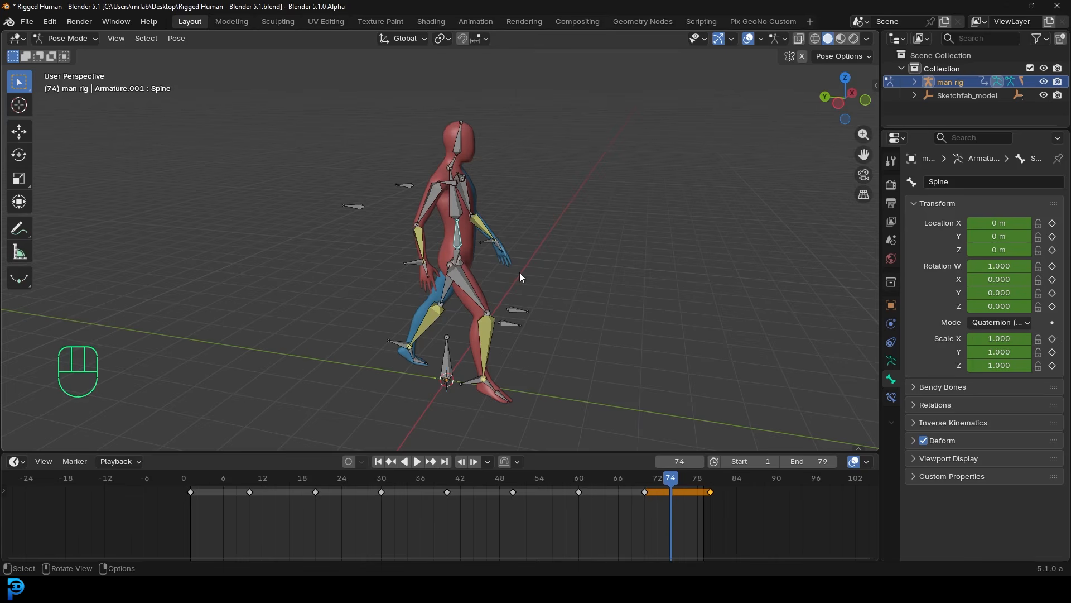
middle_click_drag(517, 267, 452, 195)
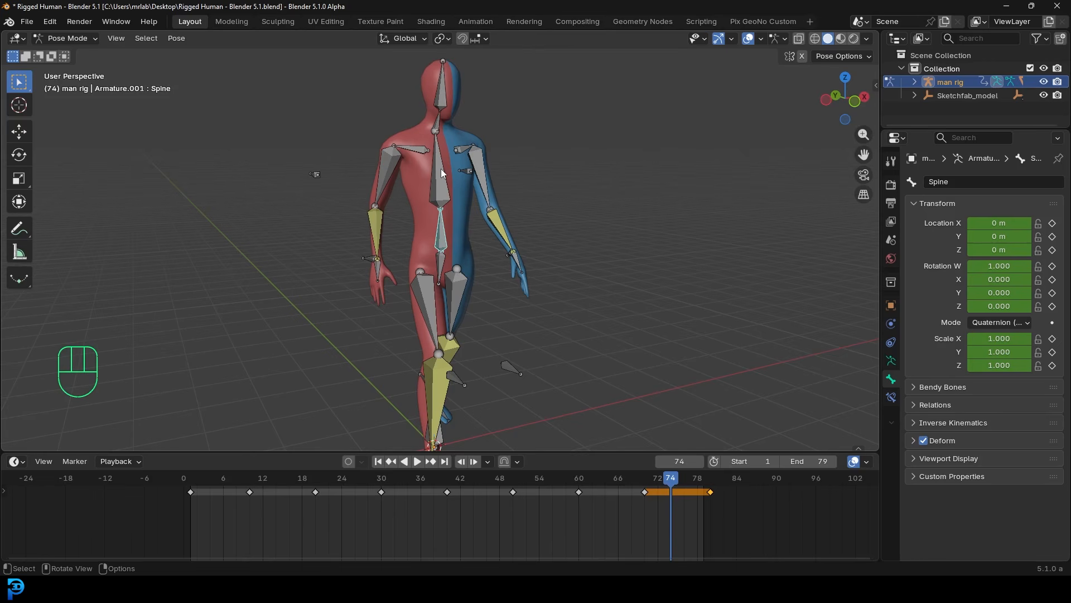
middle_click_drag(541, 117, 521, 216)
key("space")
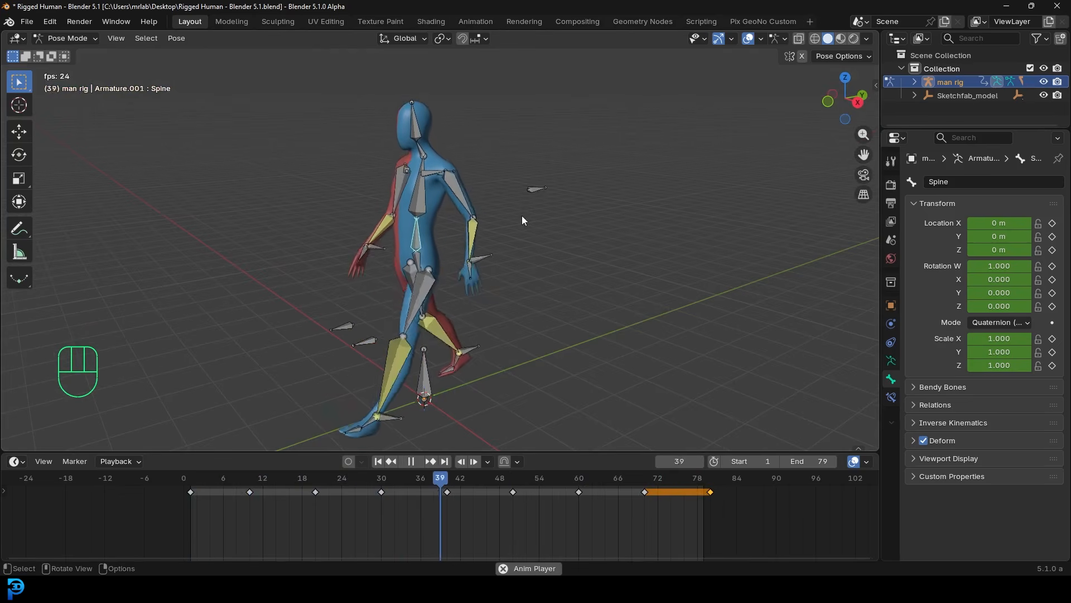
mouse_move(521, 215)
middle_mouse_down()
mouse_move(608, 220)
mouse_move(510, 232)
middle_mouse_up()
key("KP_1")
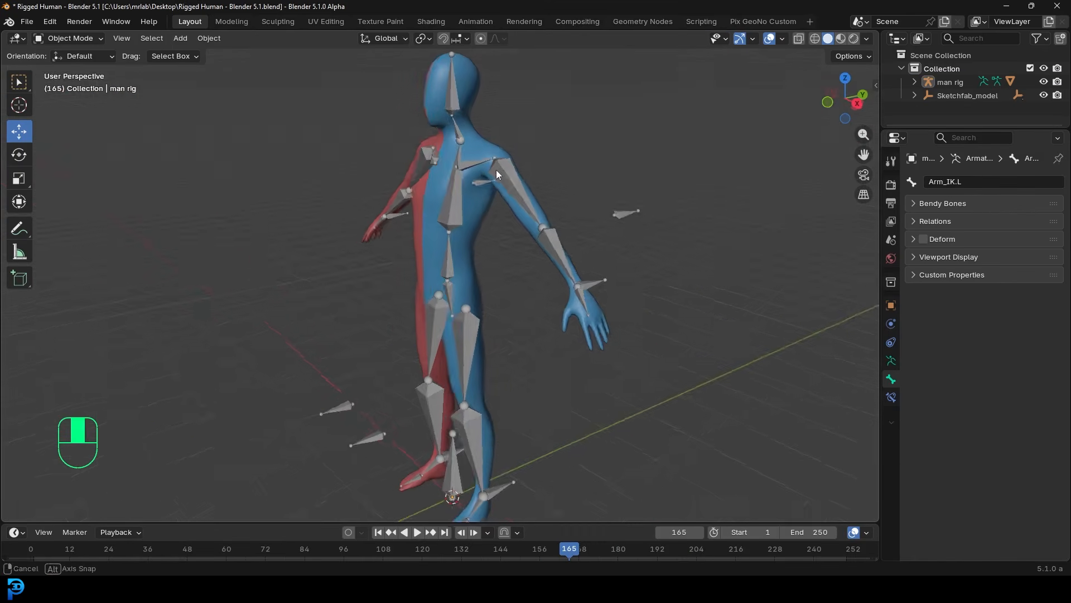
Step: Select the man rig armature and switch it to Pose Mode
middle_click_drag(496, 169, 528, 175)
scroll(527, 181, "down", 2)
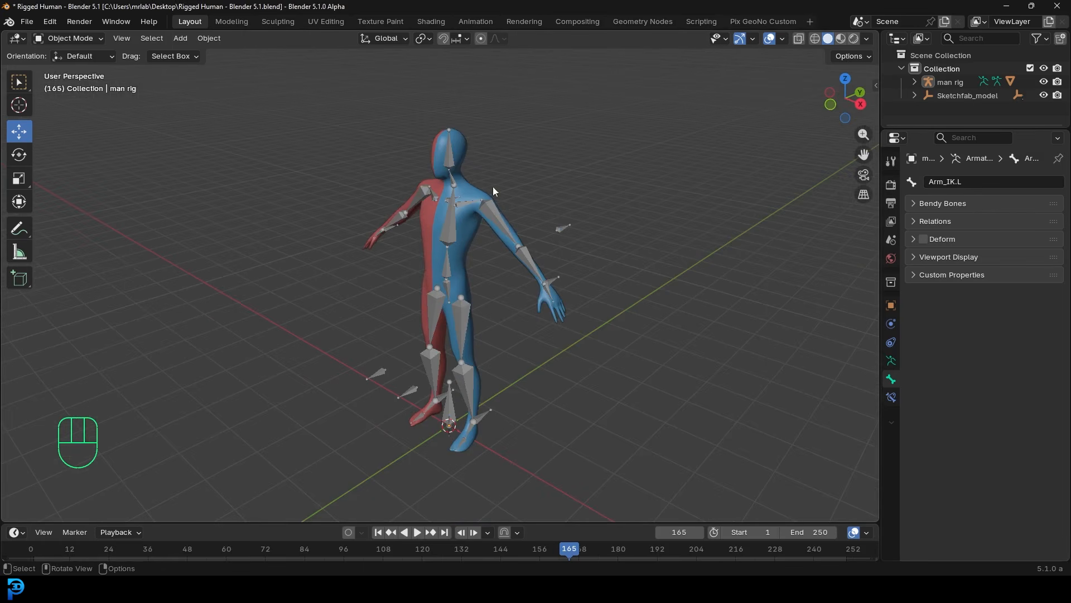
left_click(496, 210)
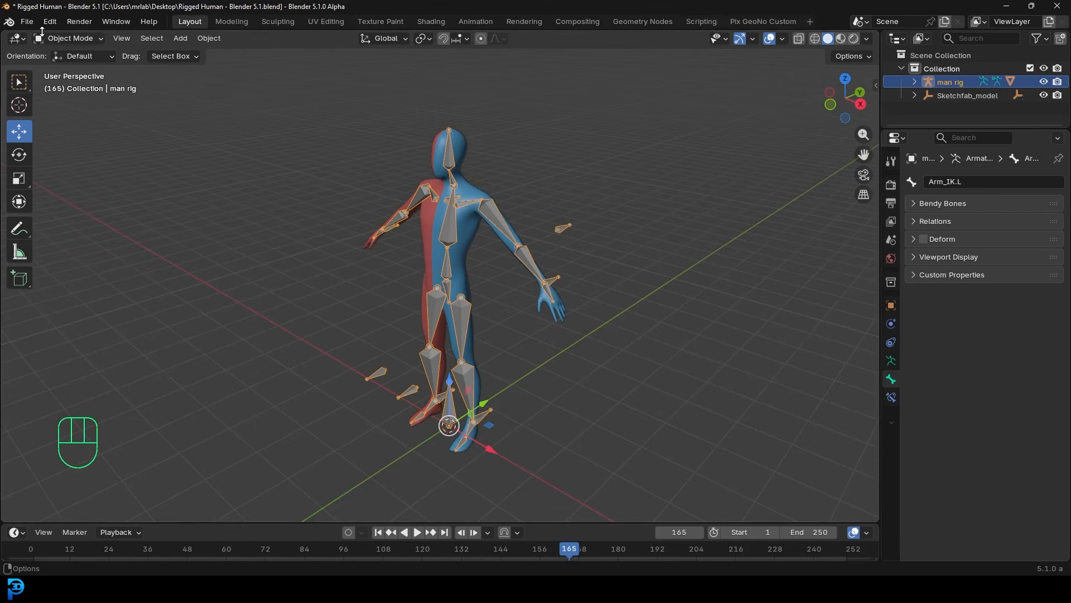
left_click(78, 40)
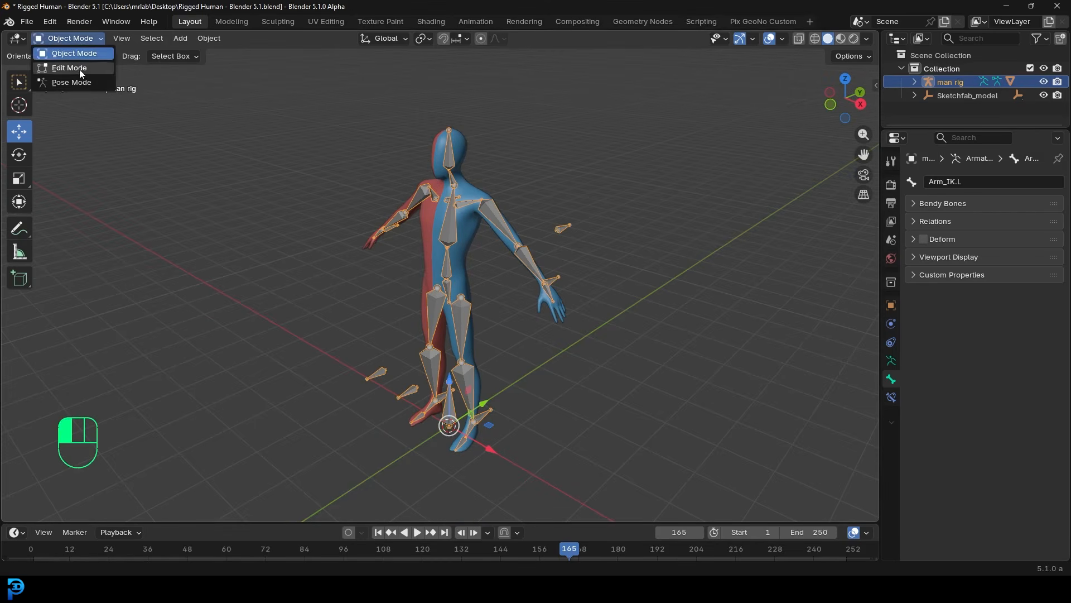
left_click(83, 82)
Step: Try moving the left foot's IK bone Leg_IK.L up and outward to bend the leg, and clear its location
middle_click_drag(426, 231, 524, 225)
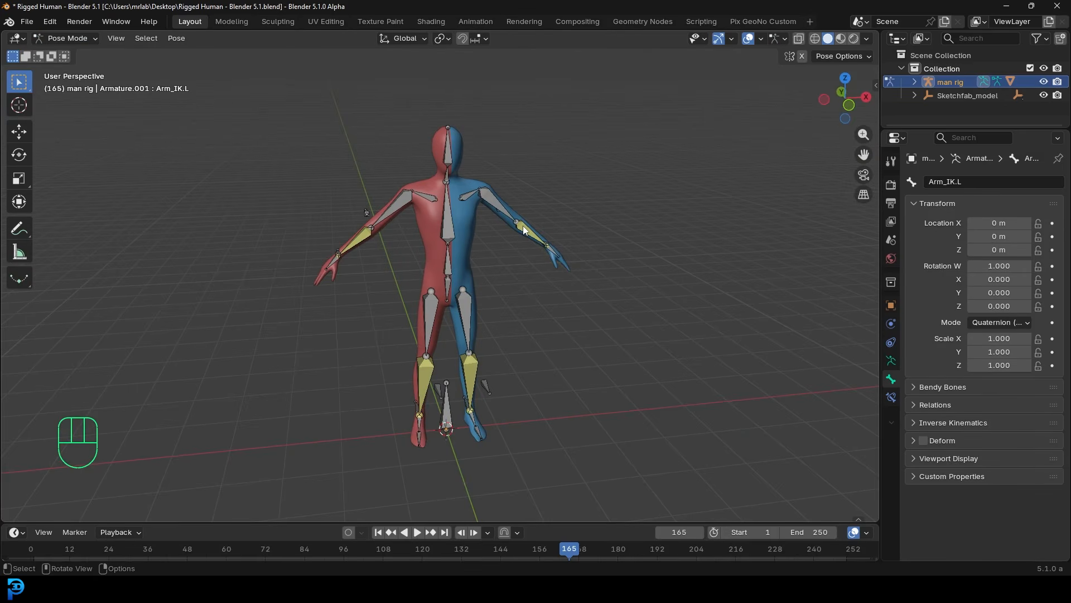
mouse_move(651, 254)
middle_mouse_down()
mouse_move(483, 232)
mouse_move(475, 244)
mouse_move(640, 249)
middle_mouse_up()
middle_click_drag(552, 346, 520, 380)
left_click(472, 380)
key("g")
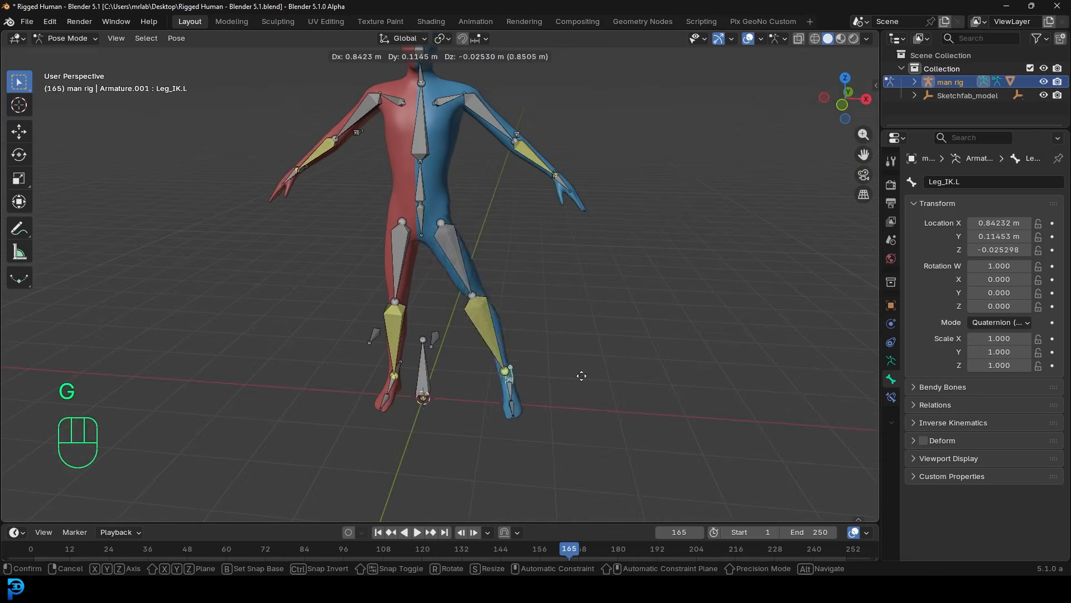
right_click(588, 323)
key("g")
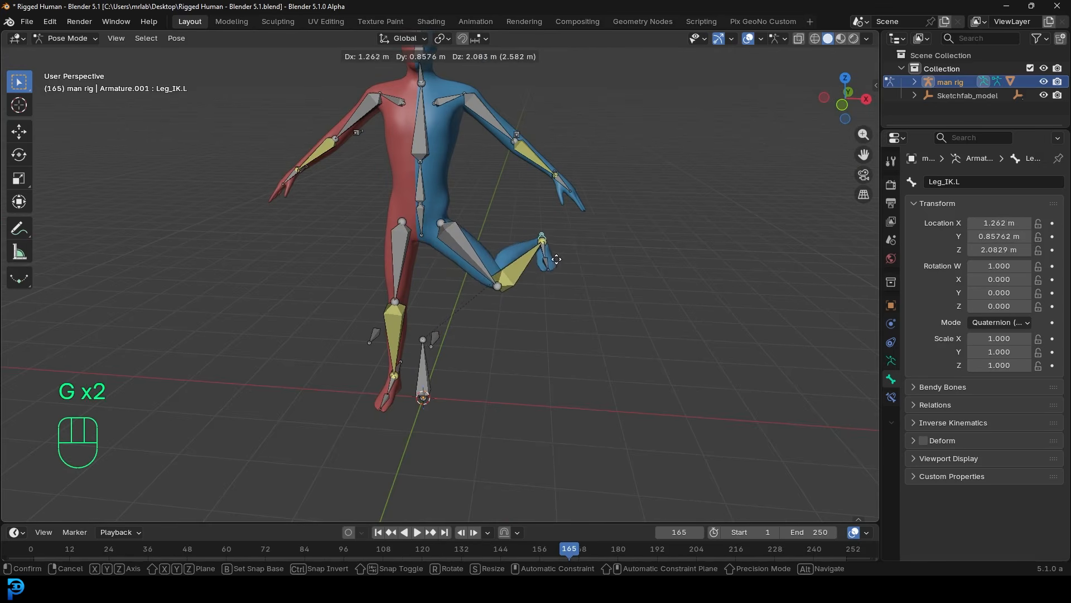
left_click(557, 260)
middle_click_drag(557, 260, 566, 235)
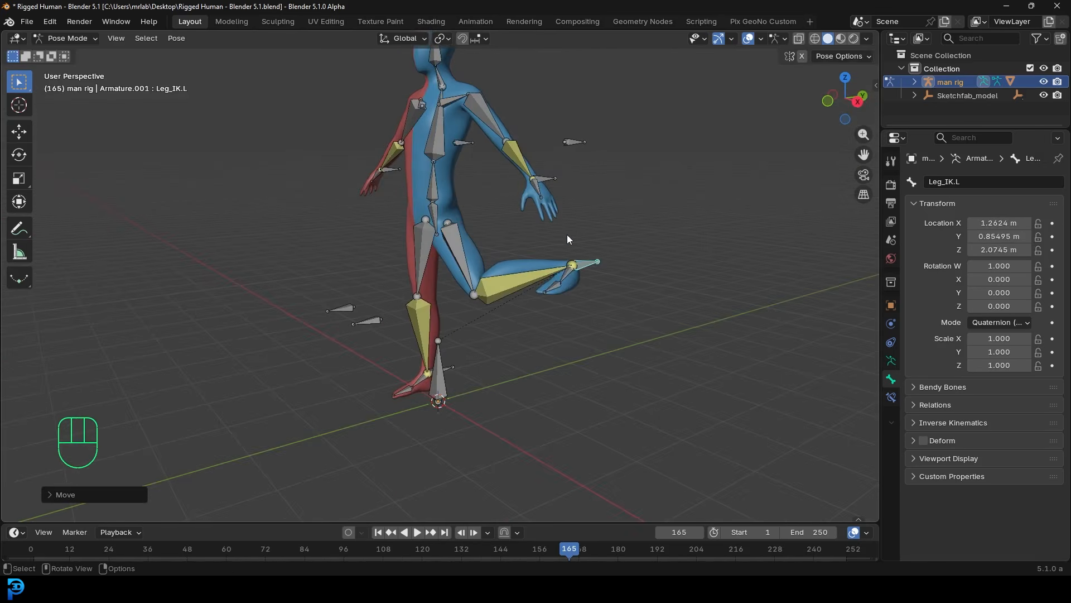
key("alt+g")
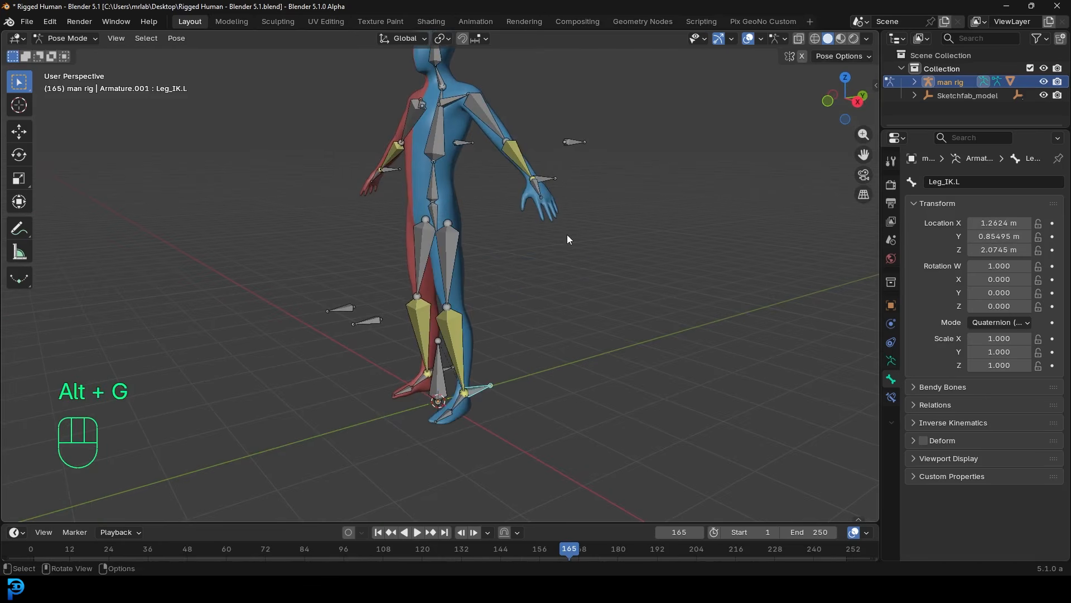
Step: Try rotating the left foot's IK bone Leg_IK.L and clear its rotation
key("r")
left_click(599, 384)
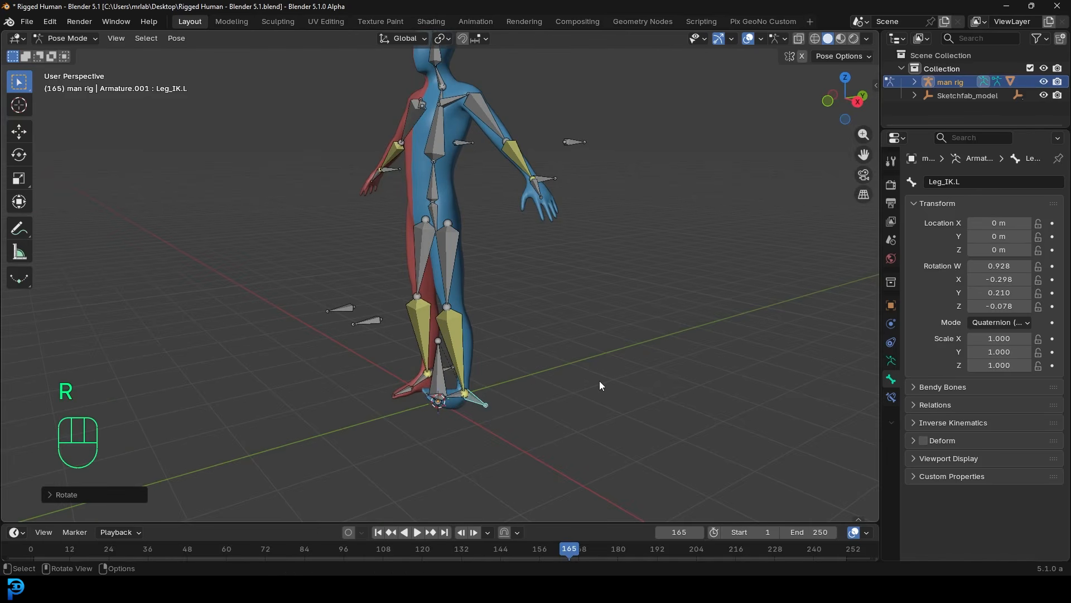
key("alt+r")
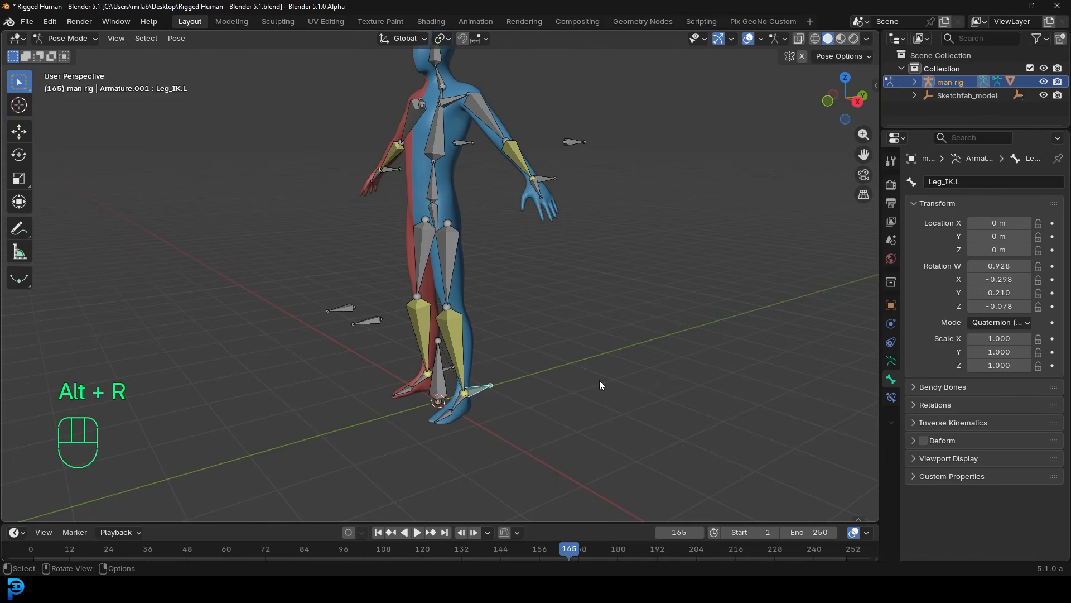
Step: Show the rig in the left orthographic viewpoint
mouse_move(581, 337)
middle_mouse_down()
mouse_move(475, 307)
mouse_move(557, 318)
mouse_move(568, 340)
middle_mouse_up()
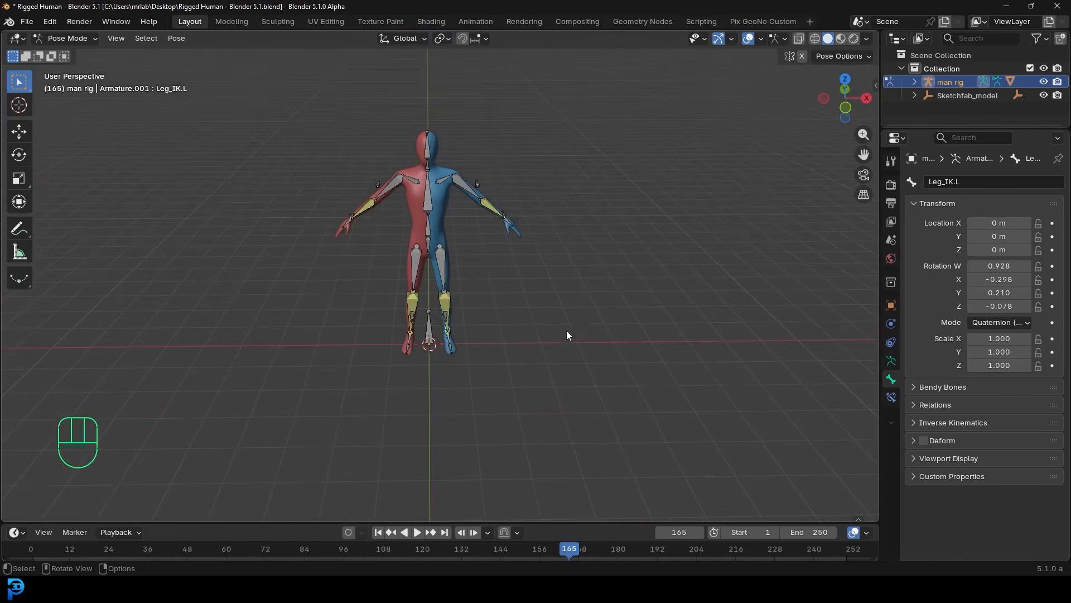
middle_click_drag(544, 253, 491, 237)
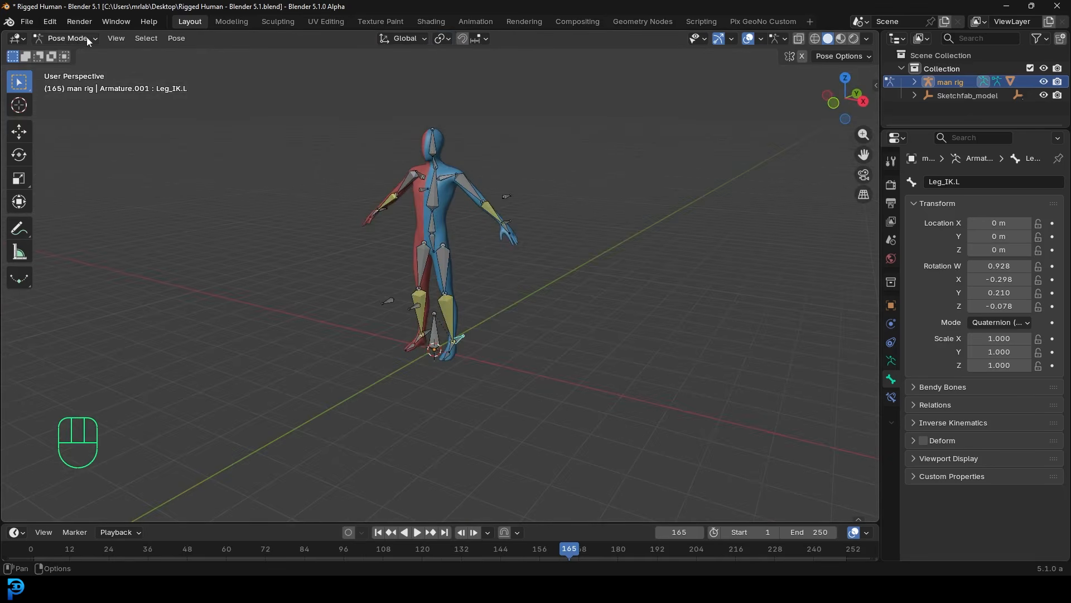
mouse_move(417, 193)
middle_mouse_down()
mouse_move(460, 190)
mouse_move(404, 195)
middle_mouse_up()
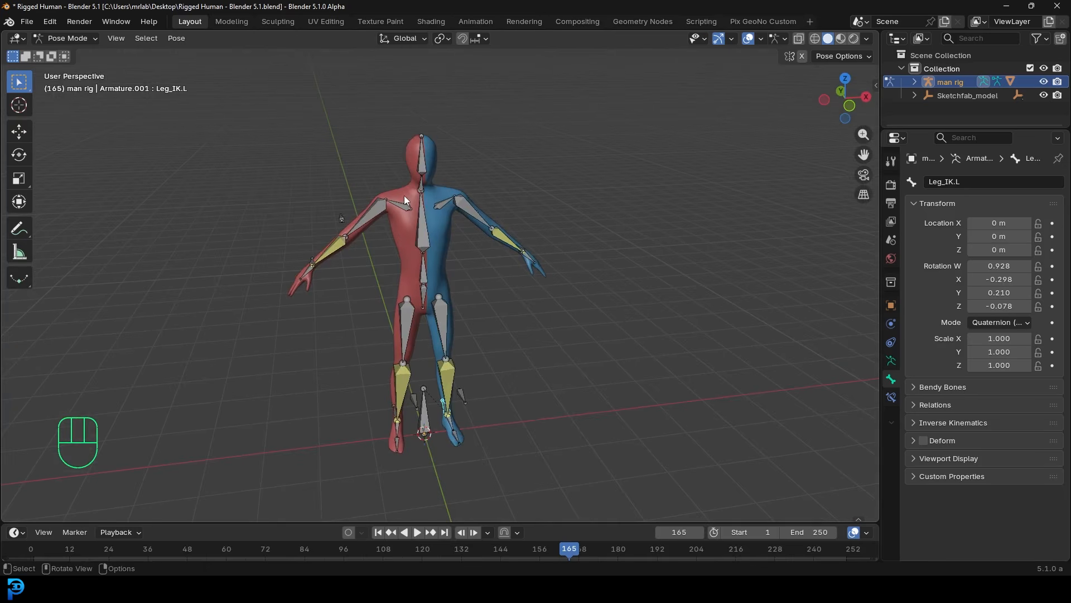
key("ctrl+KP_3")
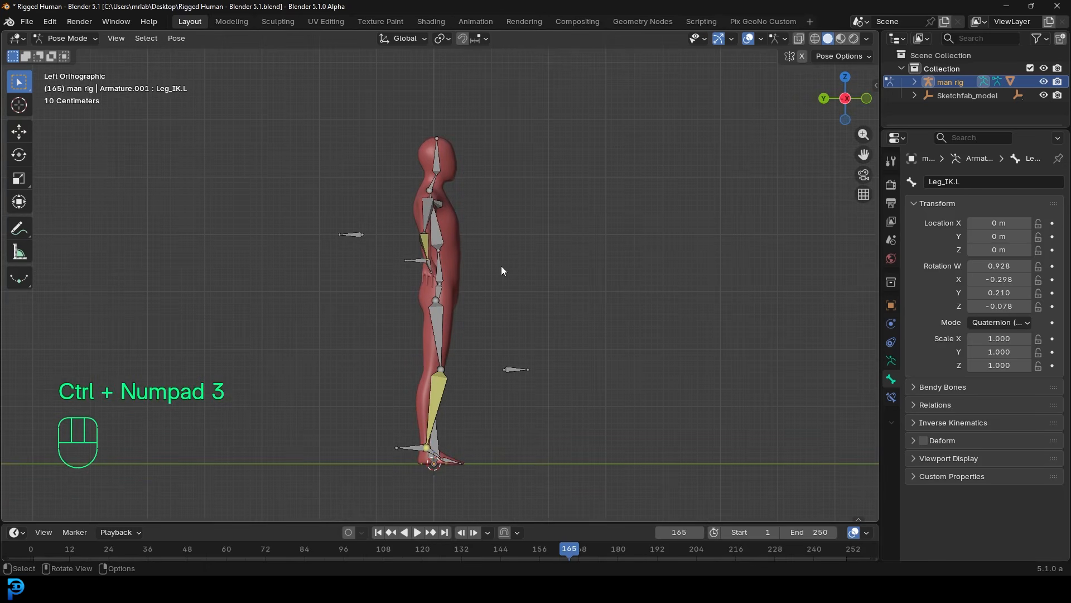
left_click(113, 38)
mouse_move(166, 214)
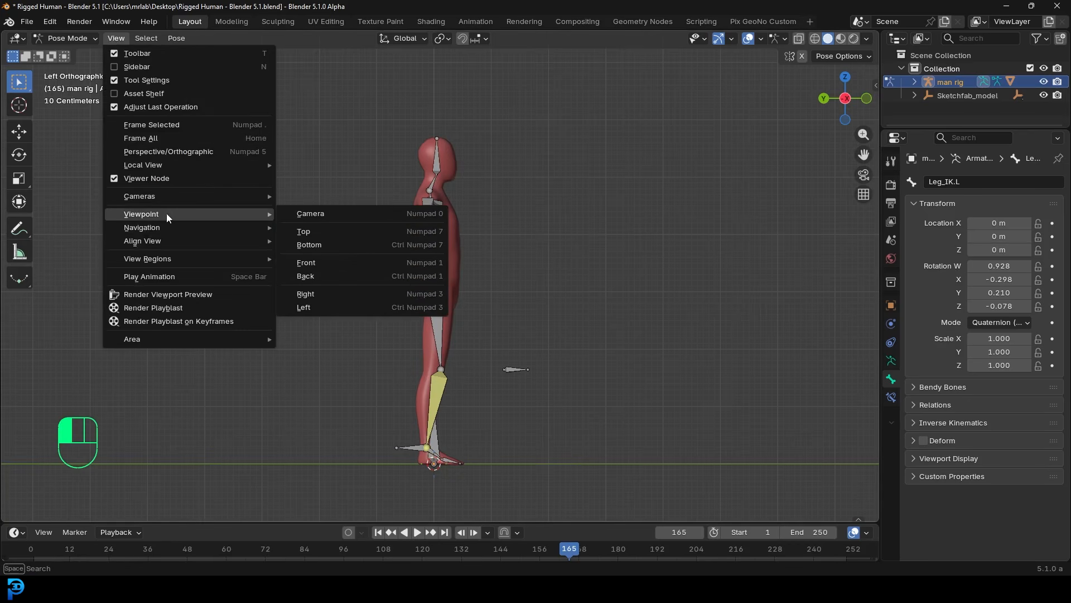
left_click(340, 307)
Step: Examine the contact, down, passing and up poses in reference image 2610219_orig.jpg beside the rig, and return to Blender
key("alt+Tab")
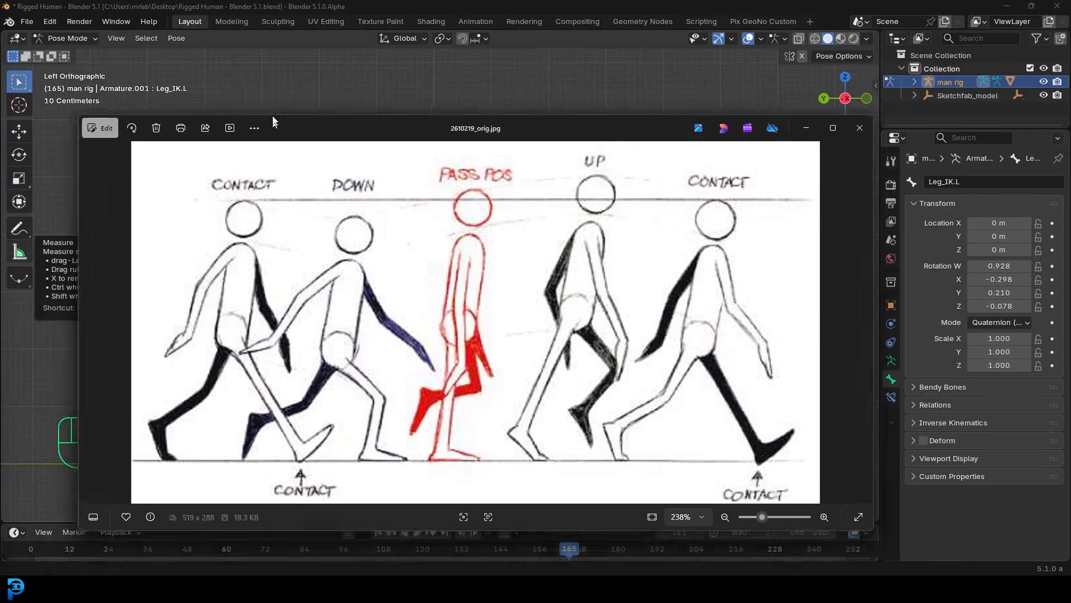
left_click_drag(286, 92, 305, 90)
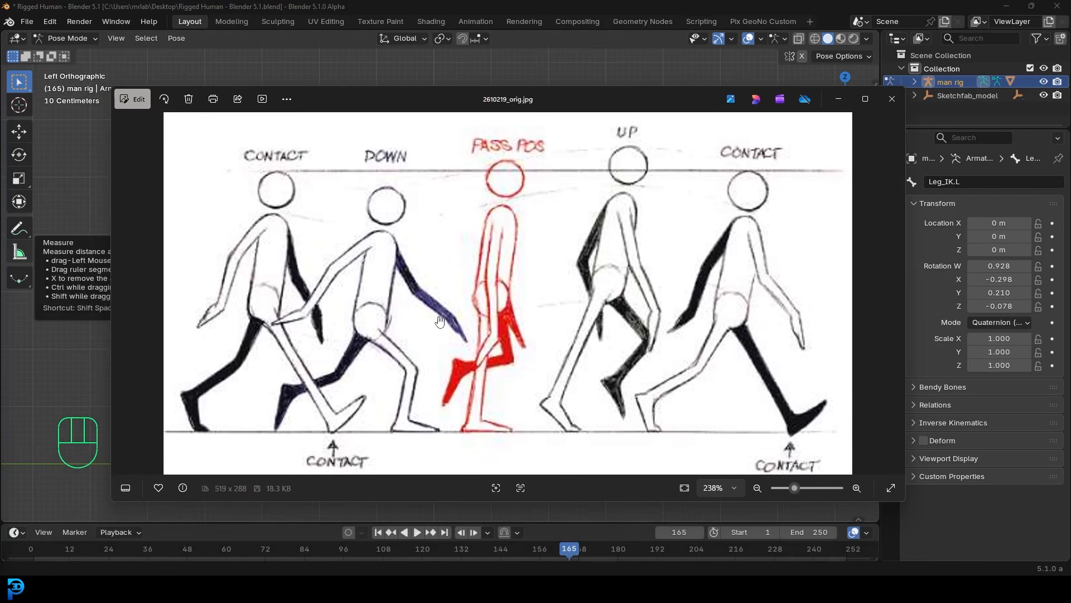
scroll(406, 363, "down", 3)
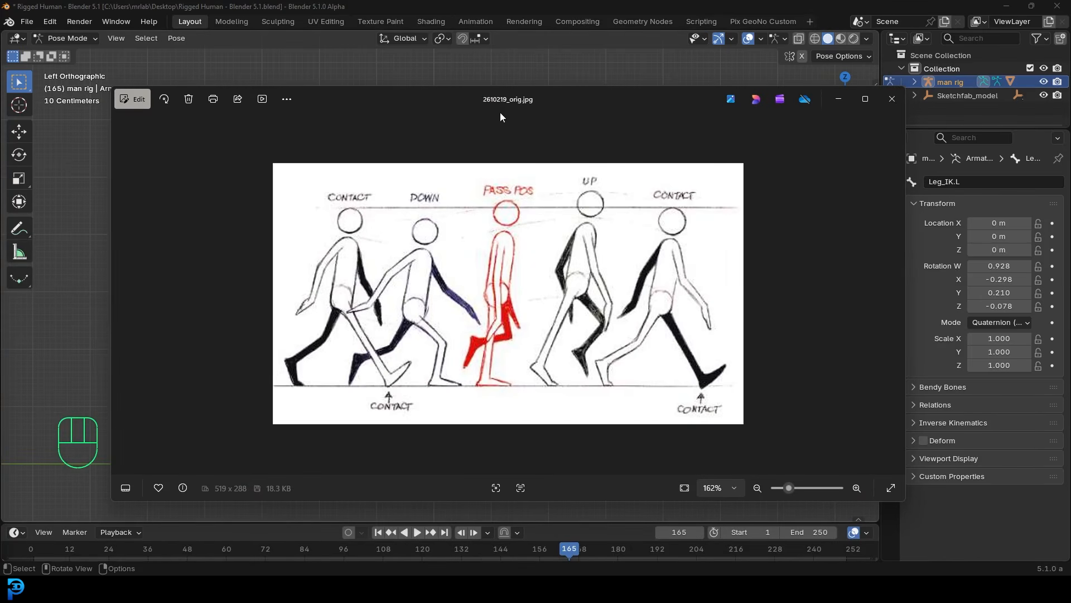
scroll(507, 249, "up", 4)
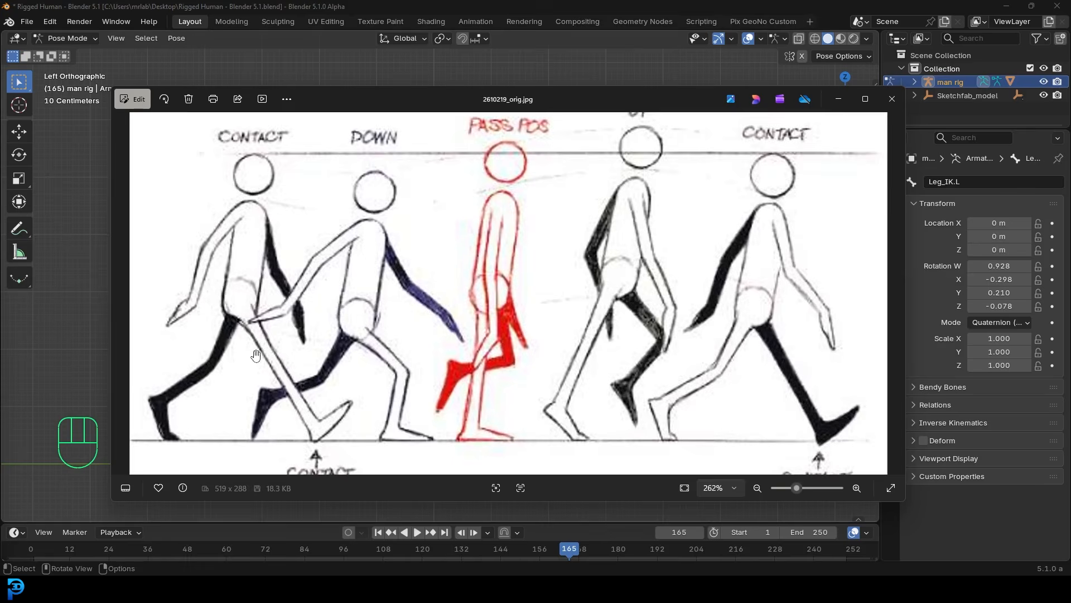
scroll(281, 347, "up", 2)
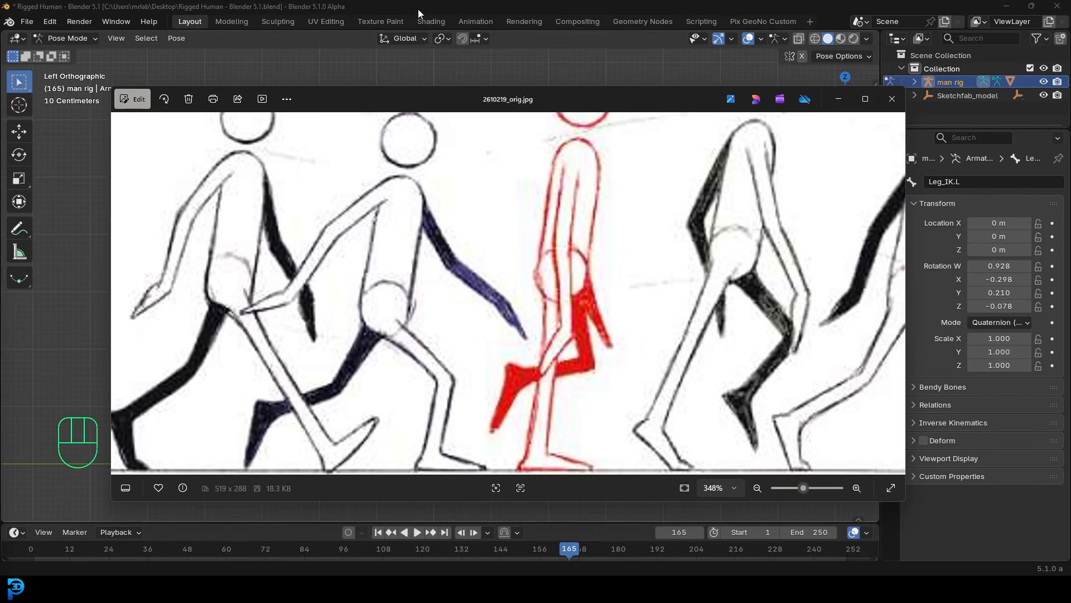
left_click_drag(595, 93, 1021, 102)
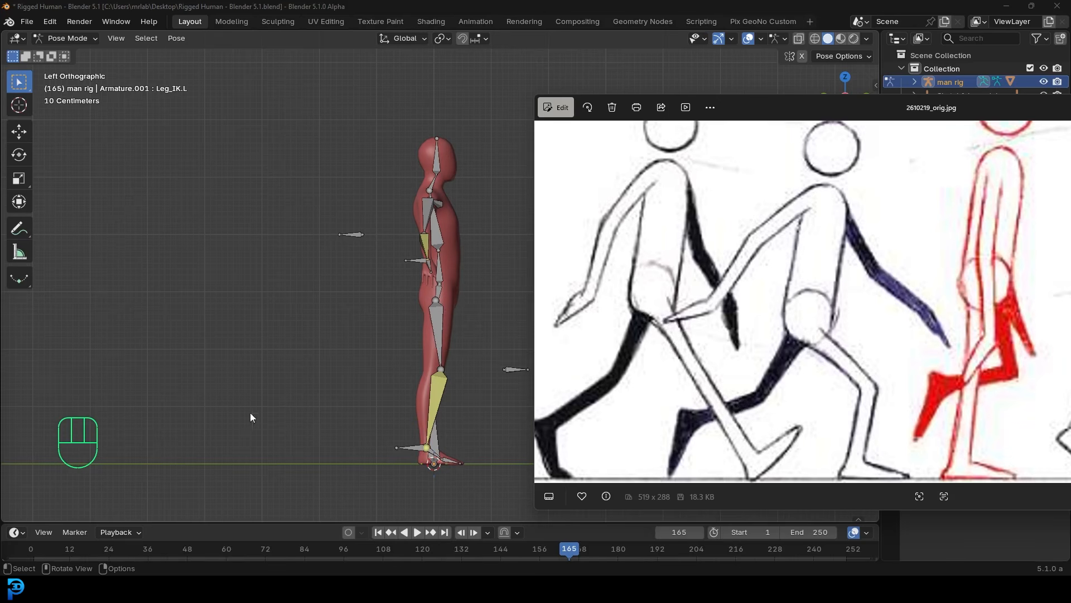
left_click(1025, 92)
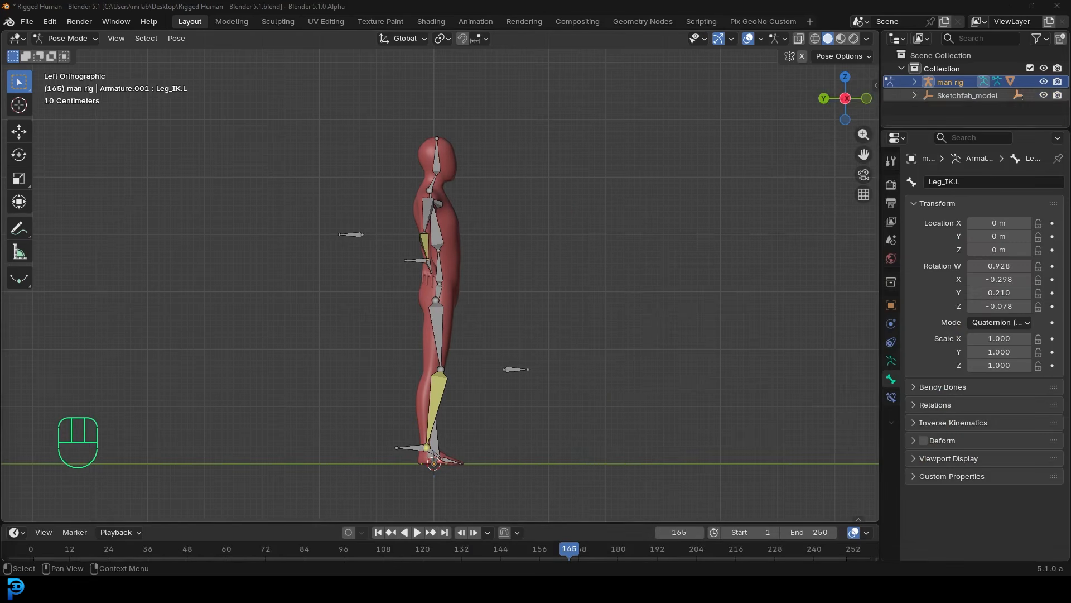
Step: In the left orthographic view, move the right foot's IK bone Leg_IK.R about 1.44 m forward and 0.39 m up
middle_click_drag(364, 336, 390, 359)
middle_click_drag(451, 429, 450, 306, "shift")
scroll(449, 306, "up", 2)
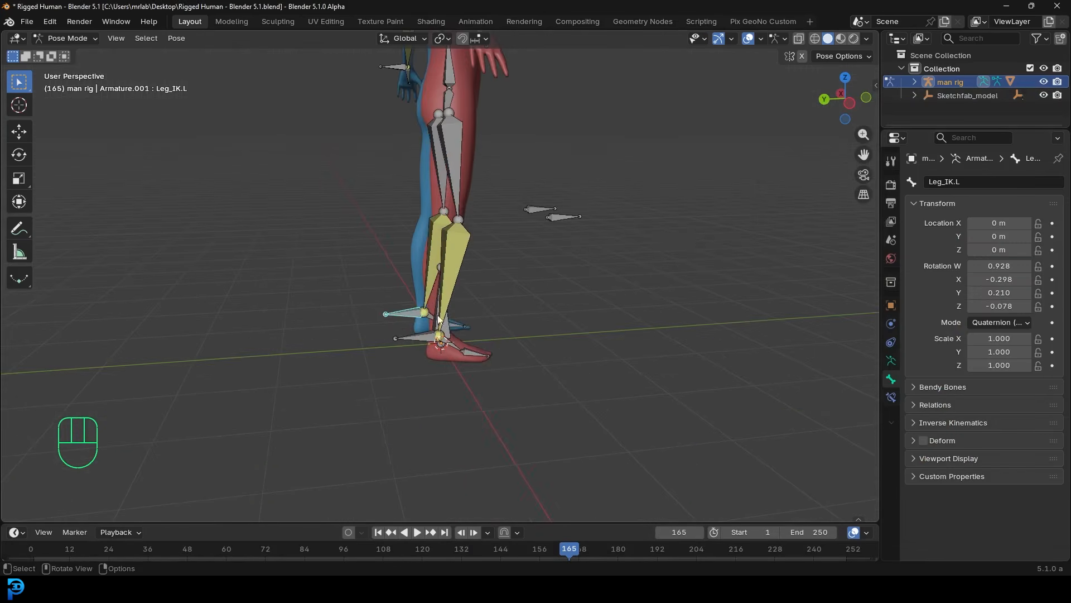
left_click(420, 337)
scroll(420, 338, "down", 5)
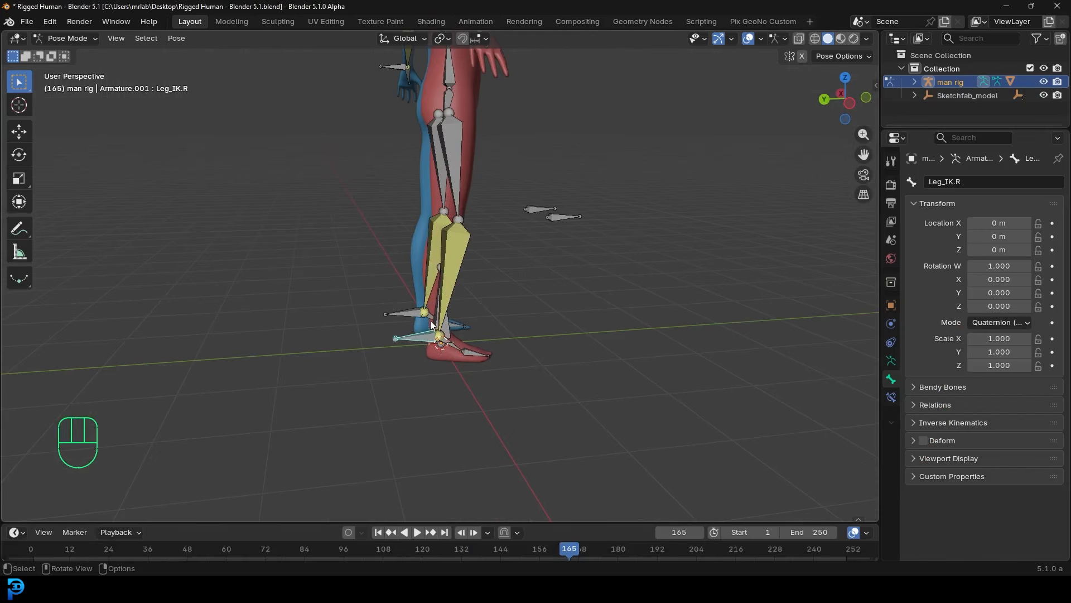
middle_click_drag(390, 284, 466, 279)
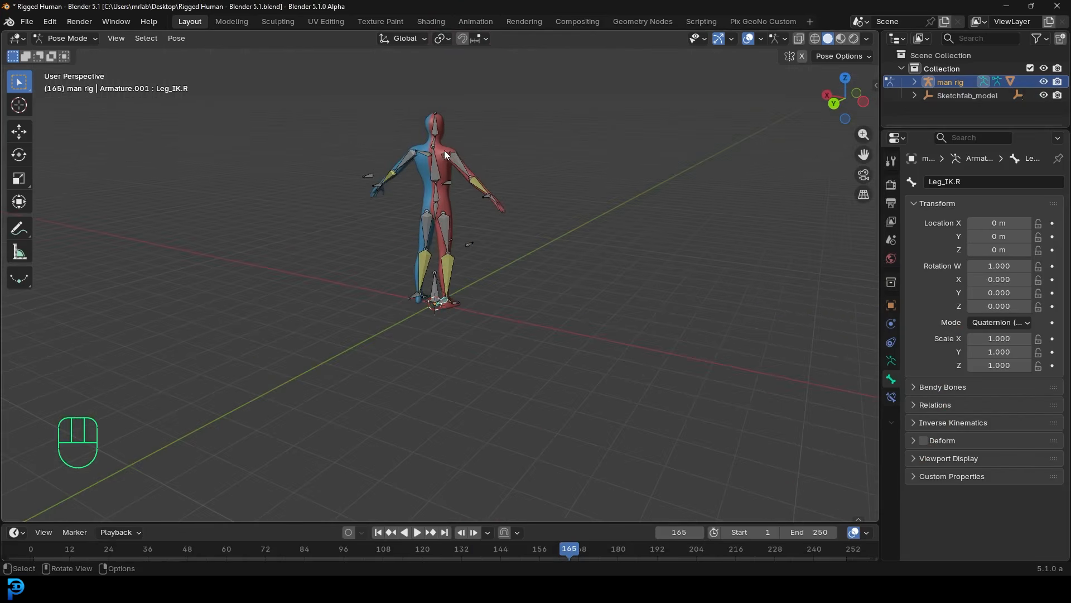
scroll(445, 150, "up", 4)
middle_click_drag(437, 269, 454, 294)
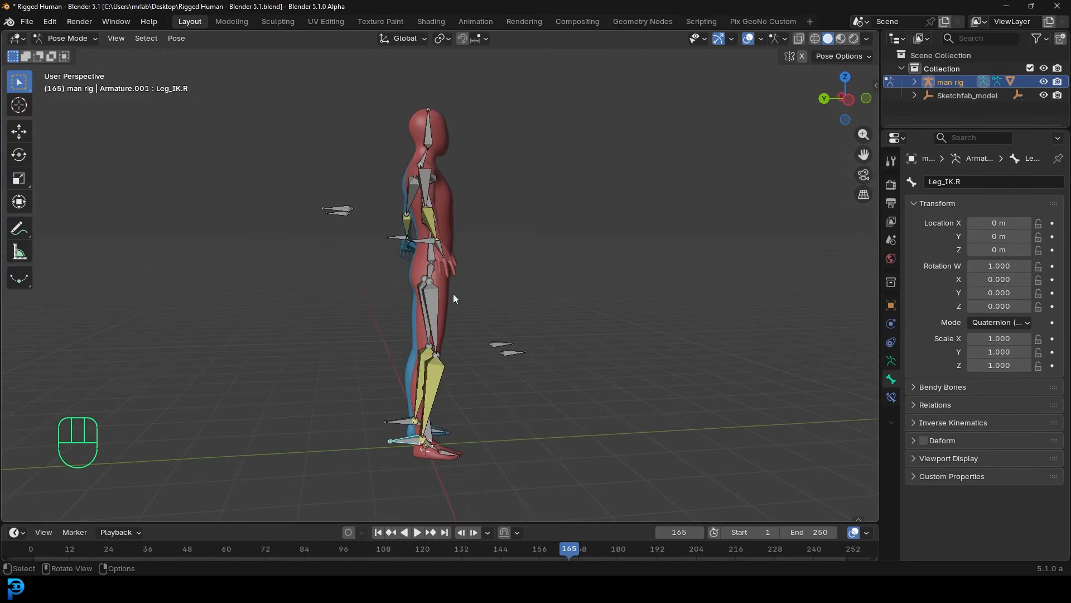
key("ctrl+KP_3")
middle_click_drag(475, 379, 497, 277, "shift")
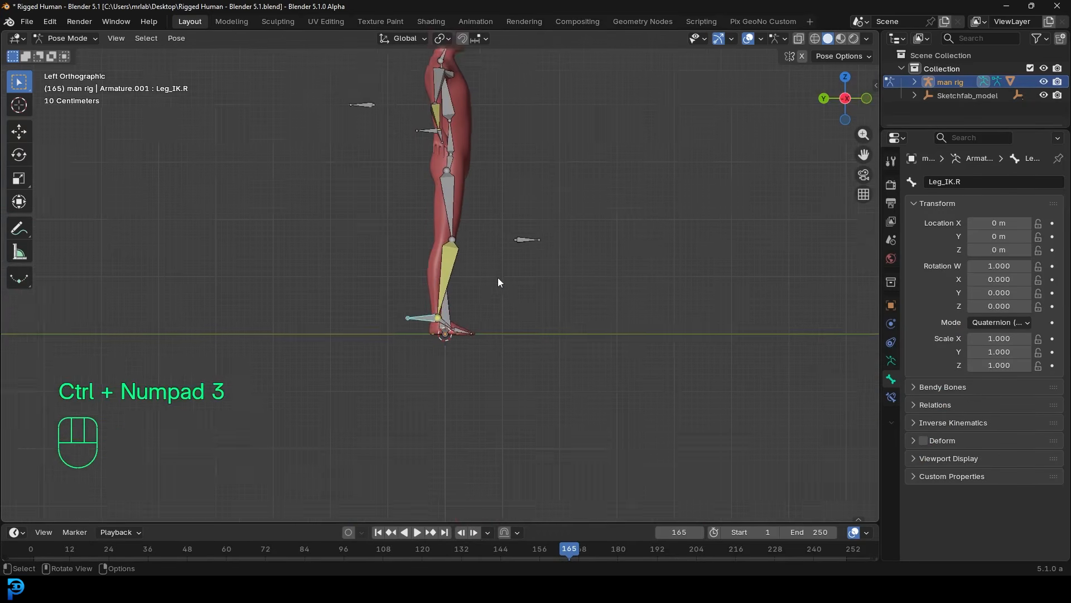
scroll(496, 287, "up", 1)
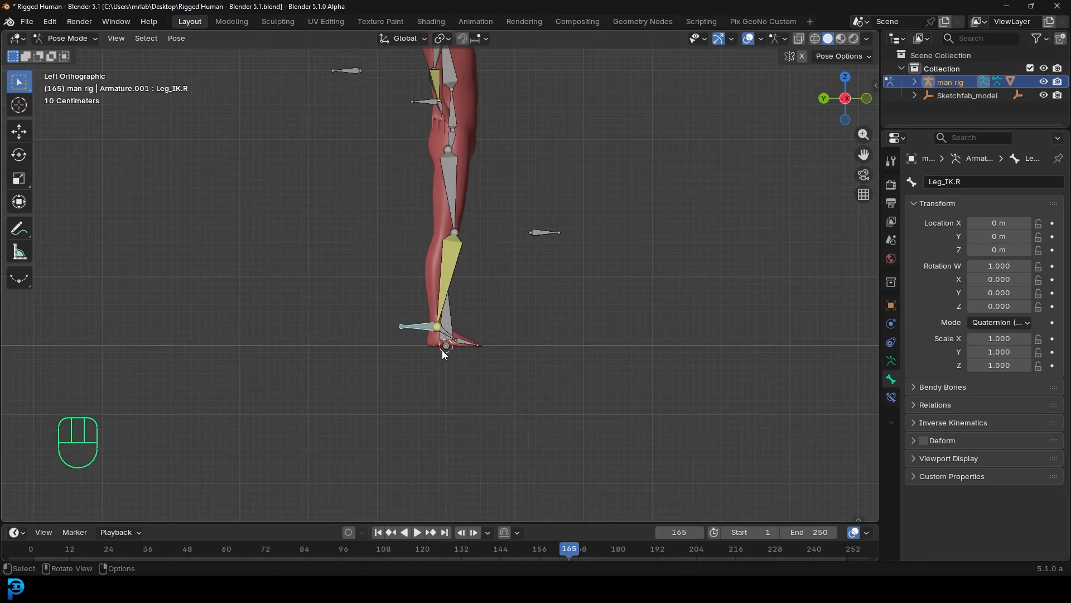
key("g")
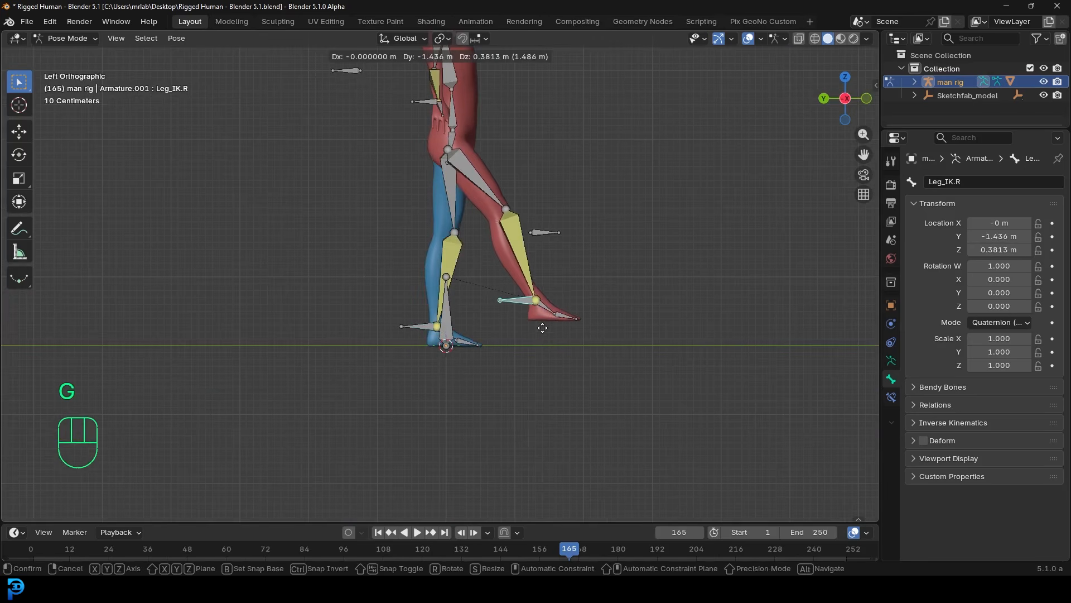
left_click(542, 327)
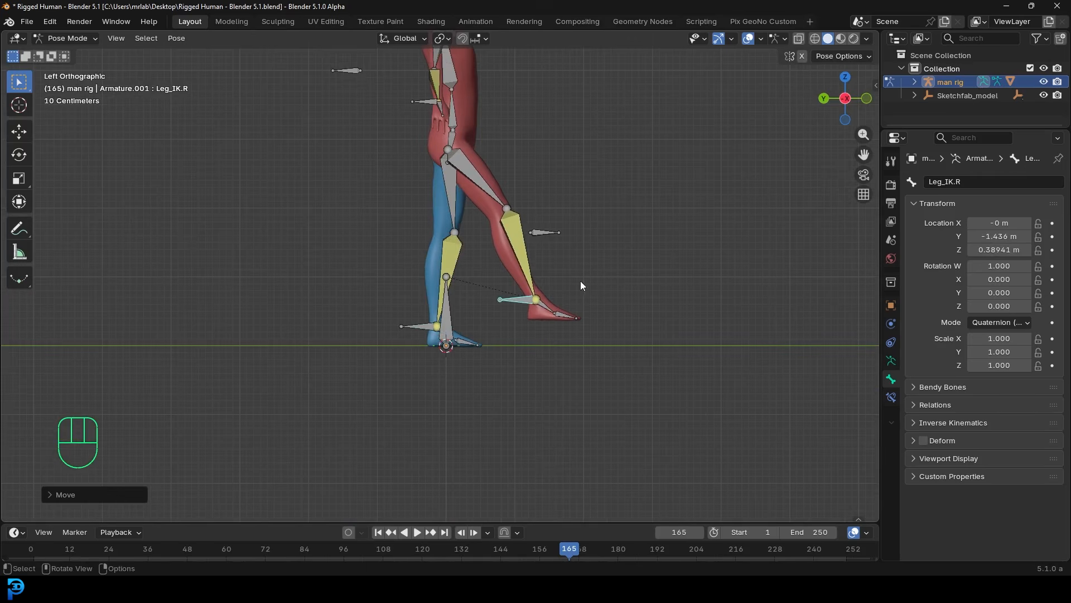
key("g")
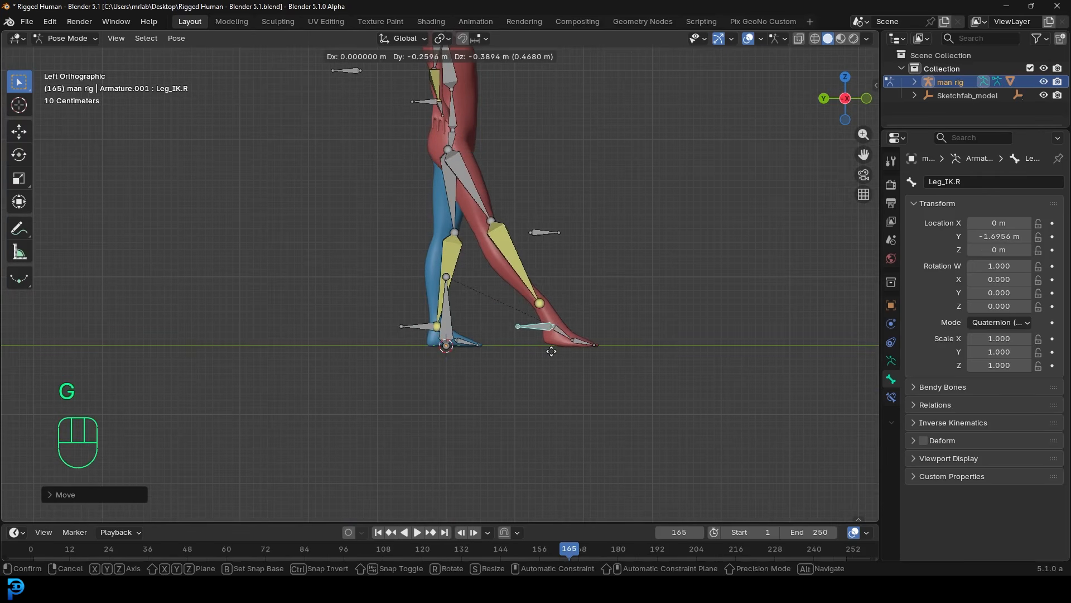
right_click(551, 351)
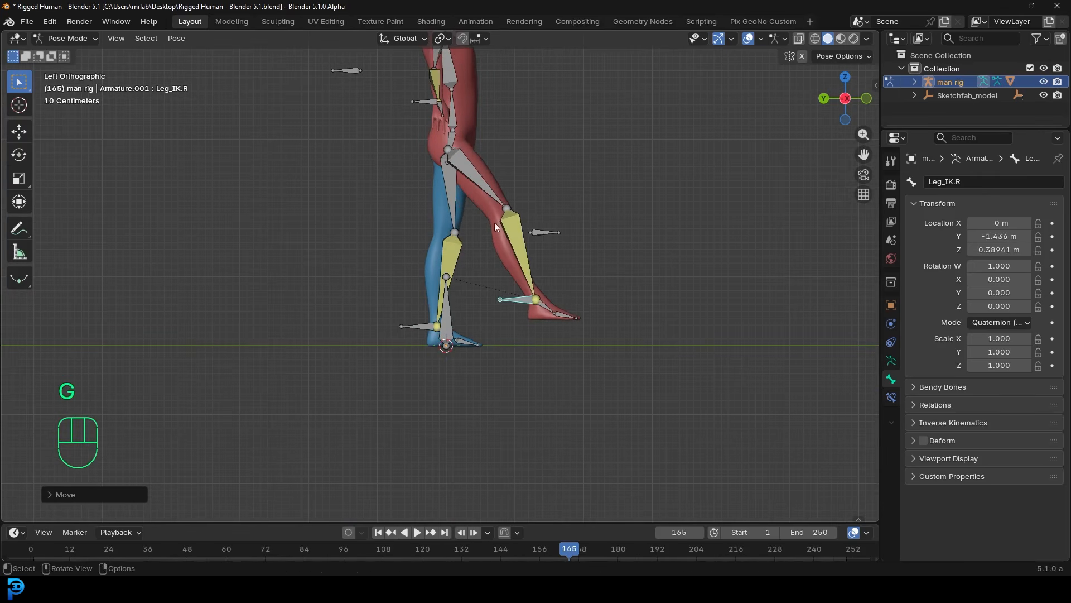
Step: Lower the Hip bone about 0.26 m so that both knees bend
left_click(454, 134)
key("g")
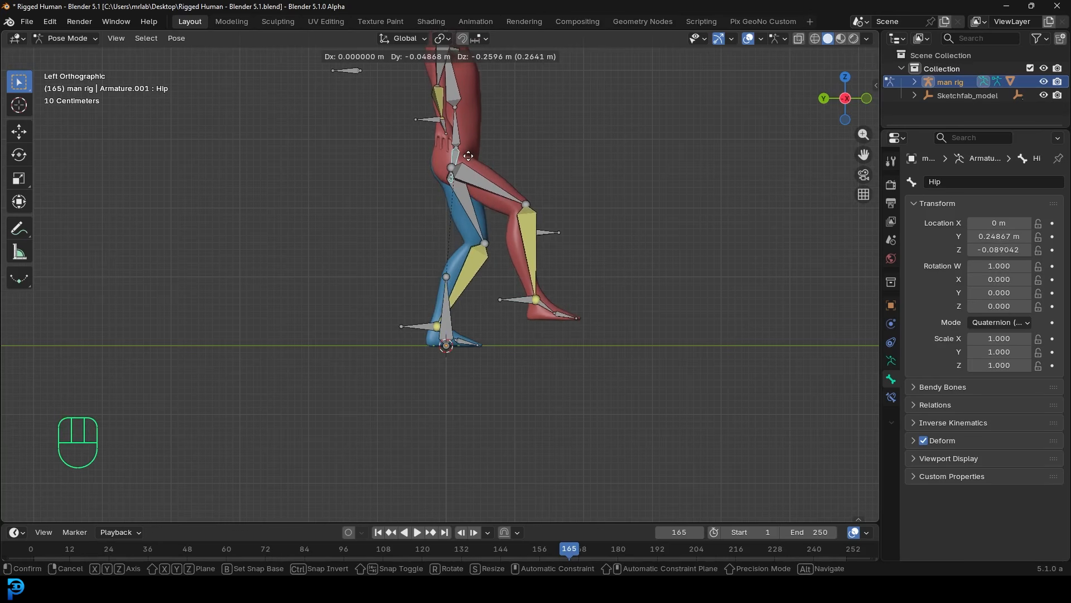
left_click(467, 157)
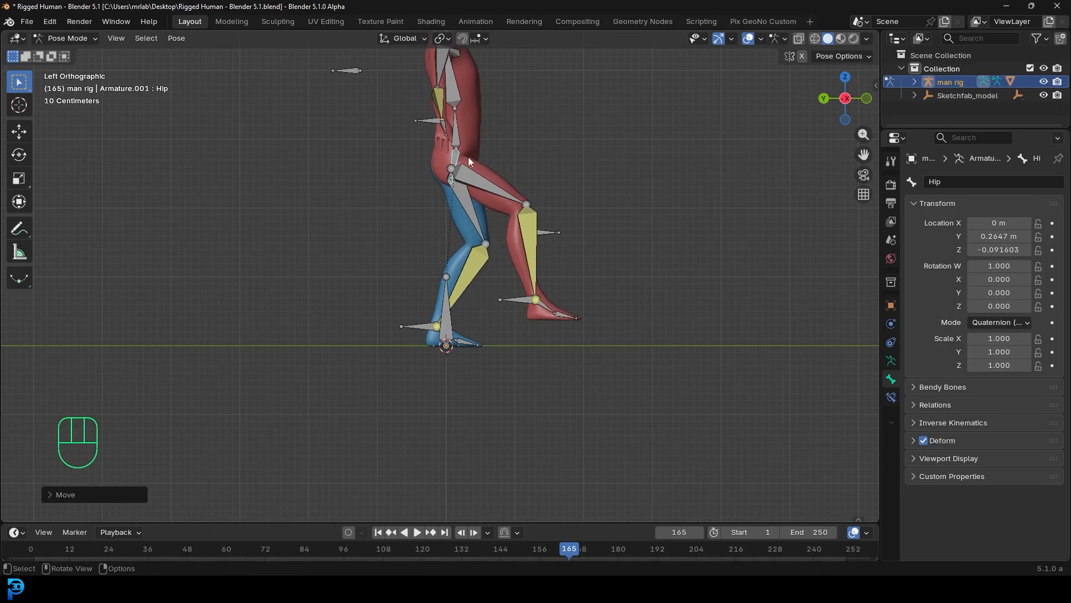
Step: Lower the right foot's IK bone Leg_IK.R to the ground line and rotate it so the toes point up for heel contact
left_click(514, 298)
key("g")
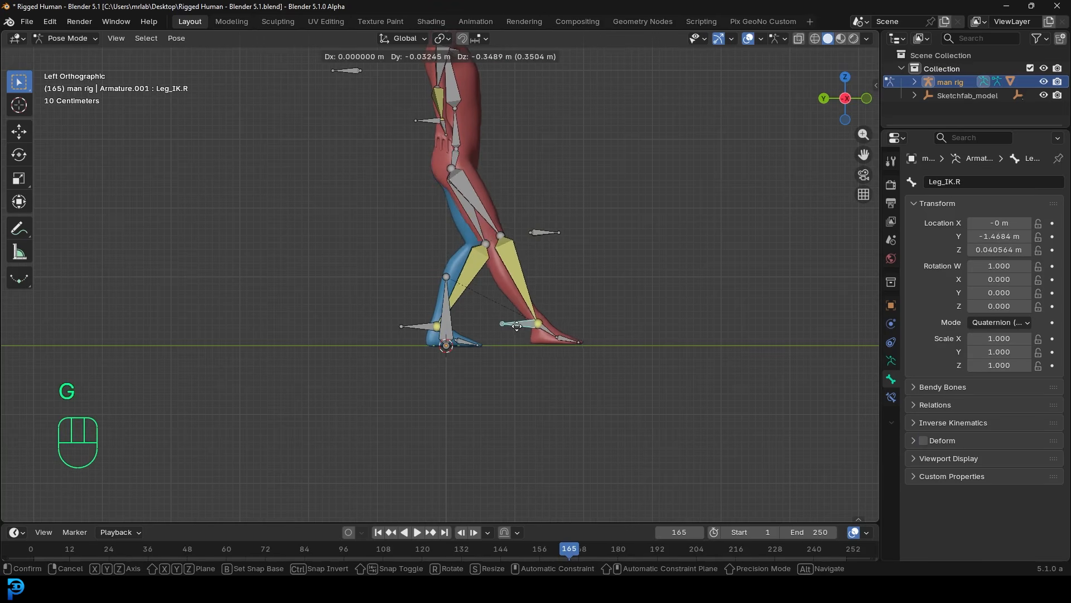
left_click(516, 325)
key("r")
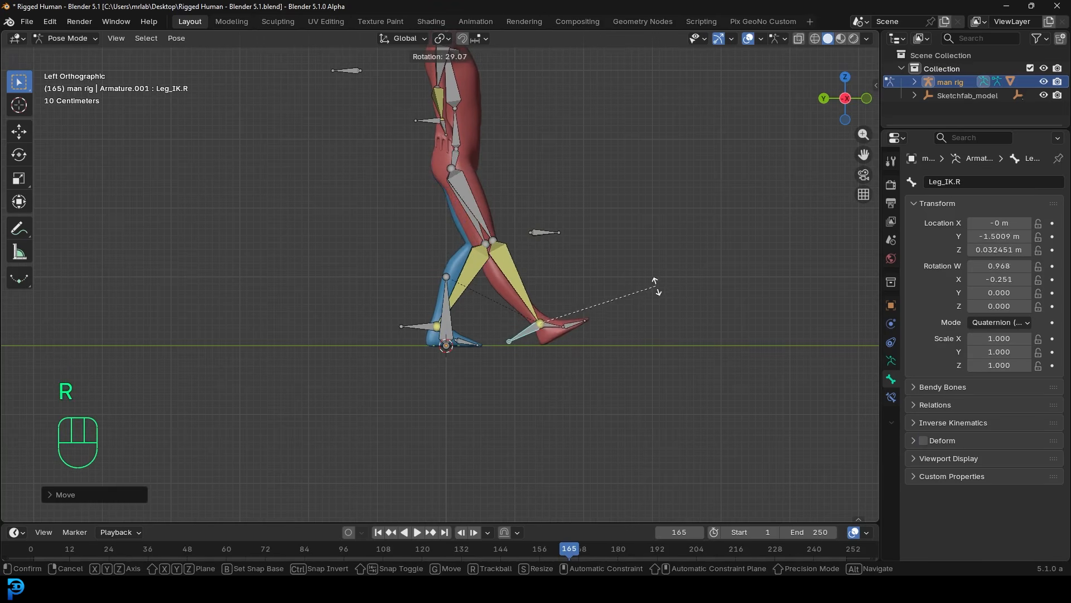
left_click(642, 304)
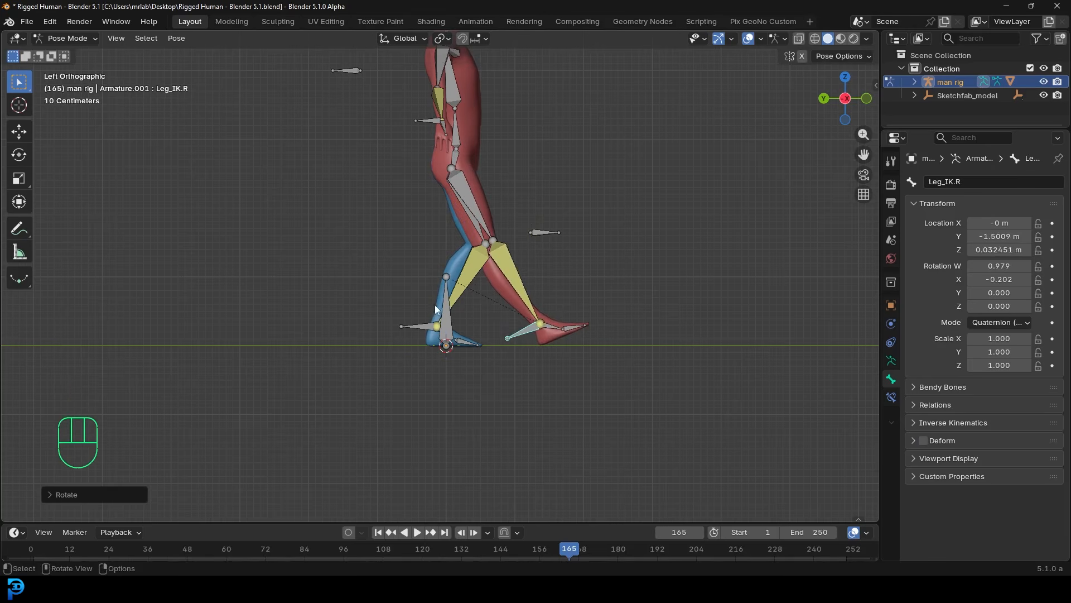
Step: Move the left foot's IK bone Leg_IK.L about 0.96 m backward along the global Y axis
left_click(427, 325)
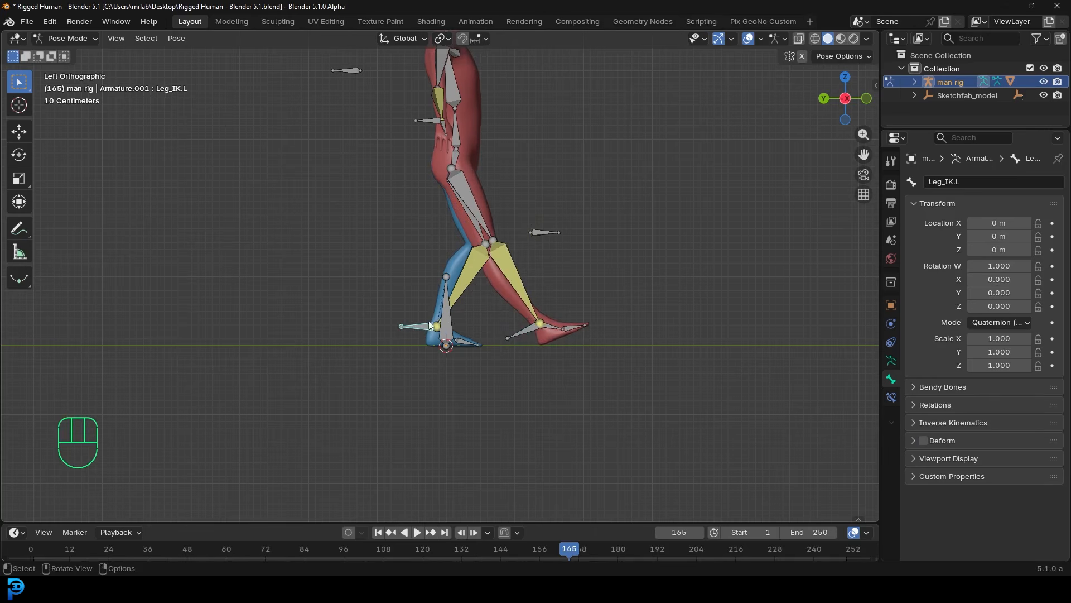
scroll(448, 272, "up", 2)
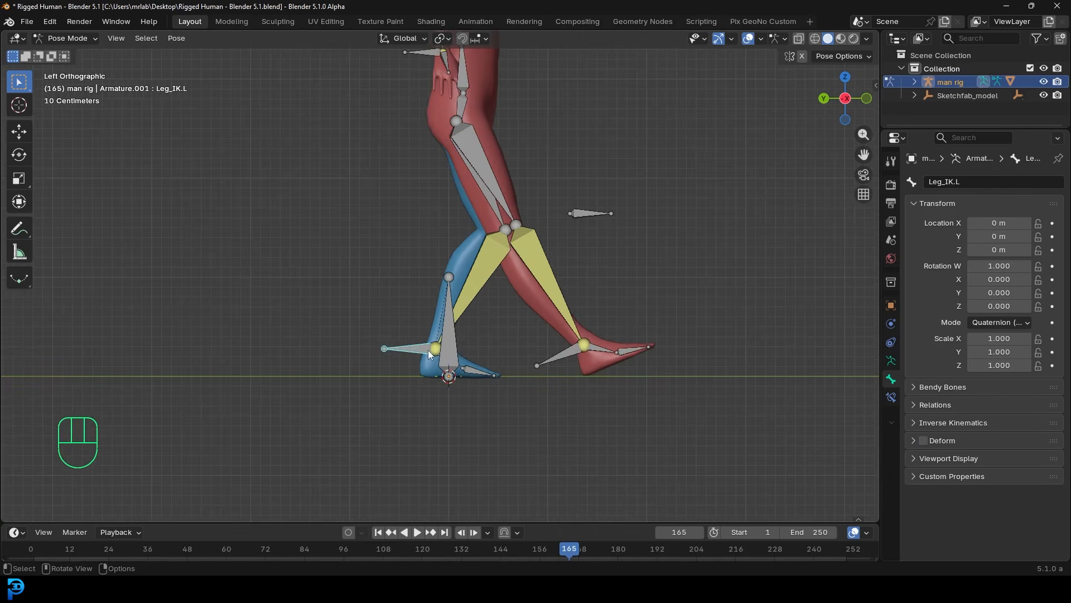
key("g")
key("y")
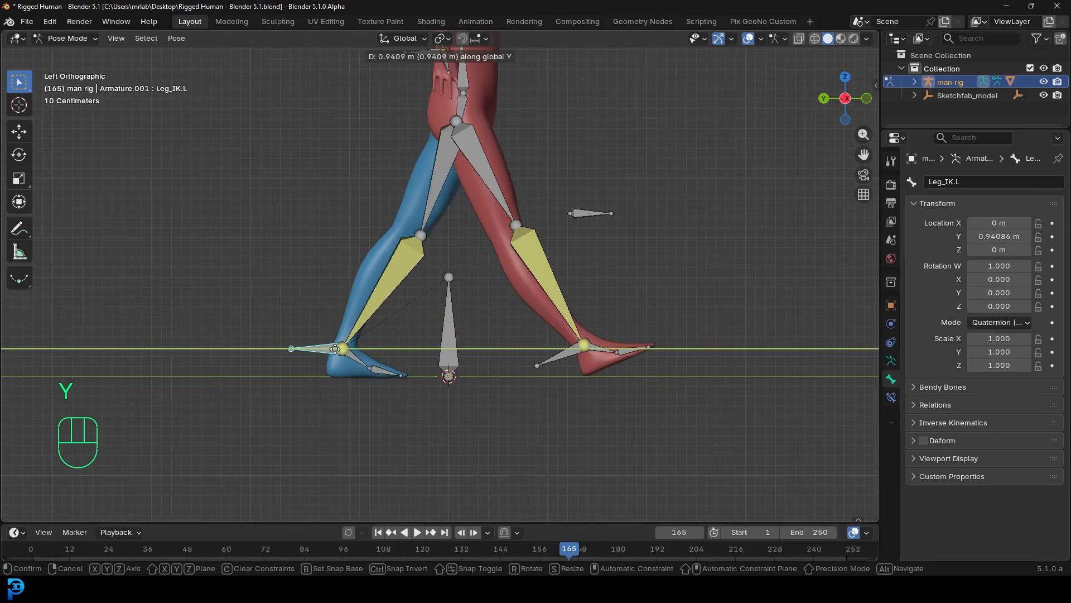
left_click(333, 349)
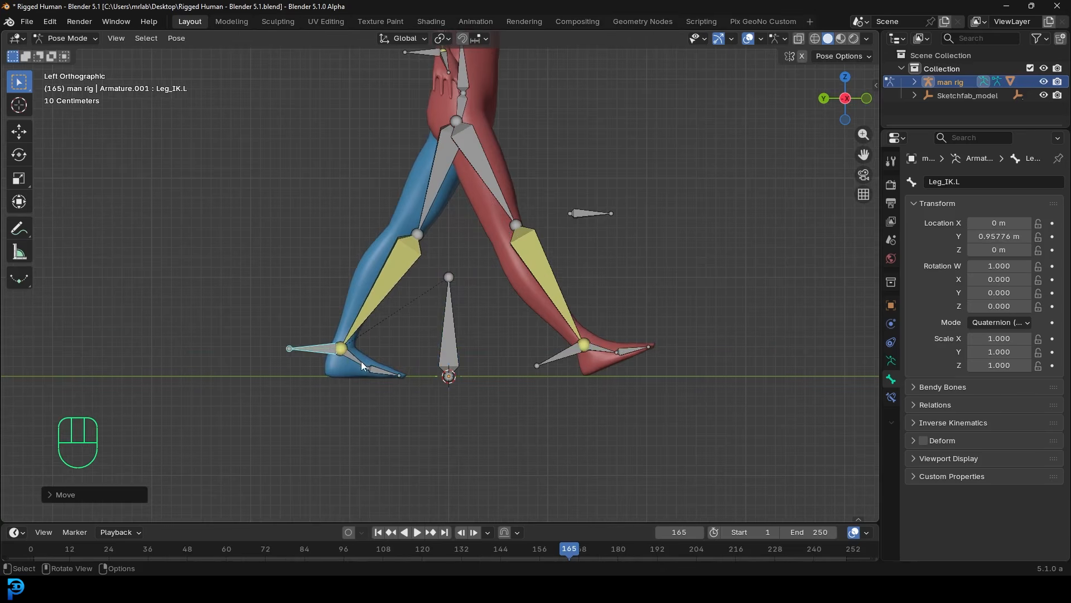
Step: Rotate the Foot.L bone to raise the back foot's heel, and rotate Toe.L back toward level
left_click(357, 359)
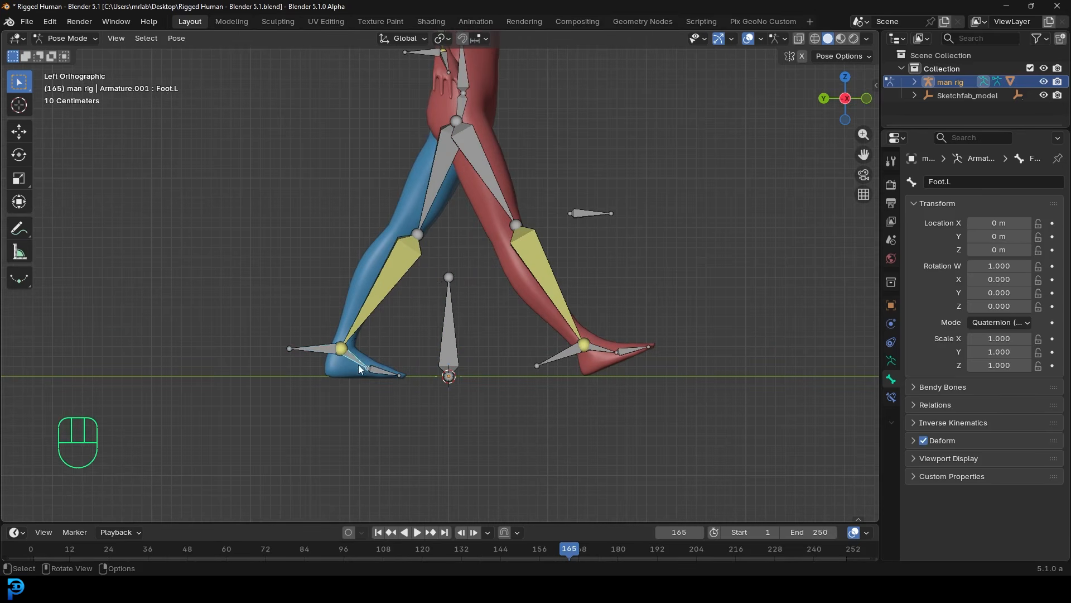
key("r")
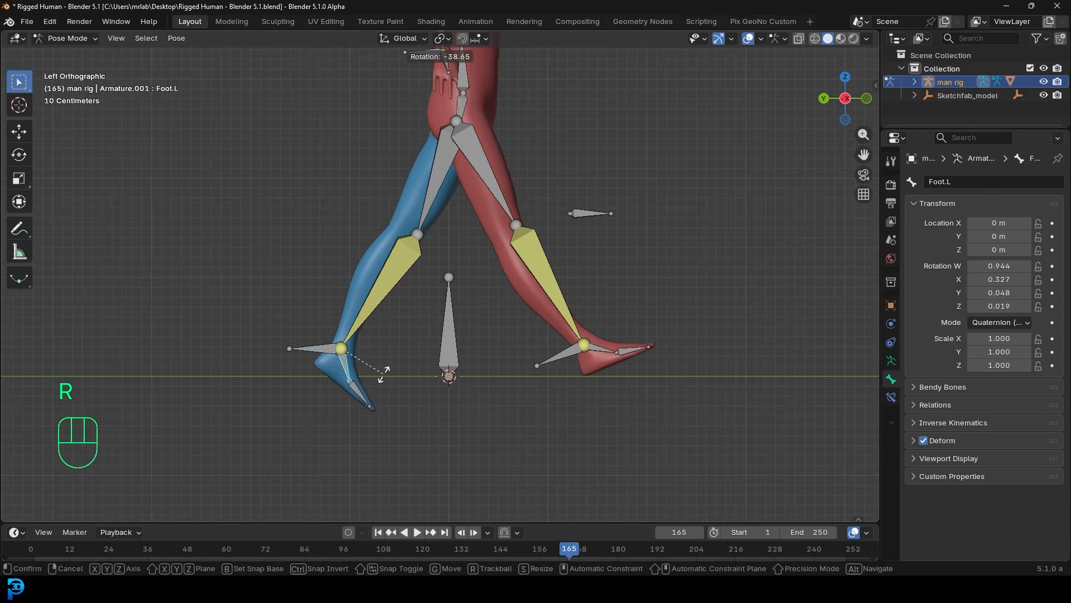
left_click(371, 391)
left_click(361, 396)
key("r")
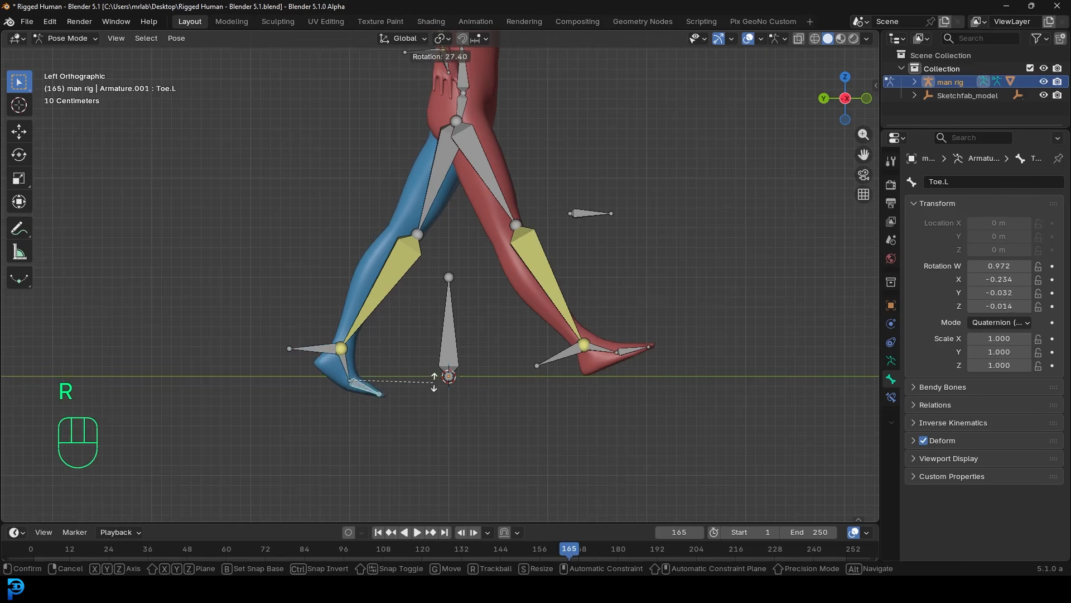
left_click(431, 362)
Step: Move Leg_IK.L to about Y 1.10 m and Z 0.15 m, and rotate Toe.L so the toes rest on the ground line
left_click(327, 349)
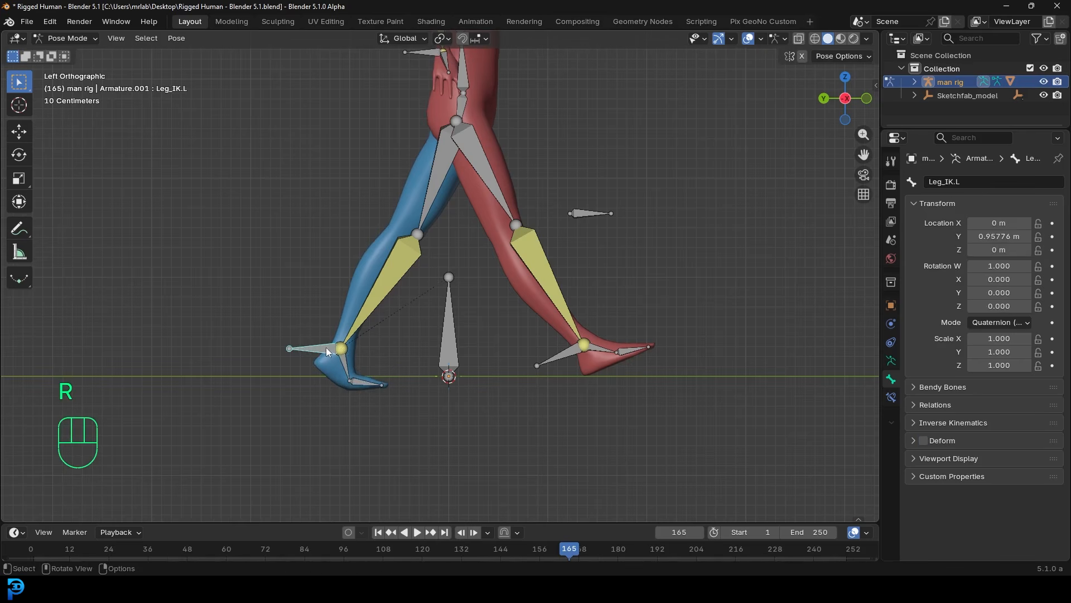
key("g")
left_click(310, 332)
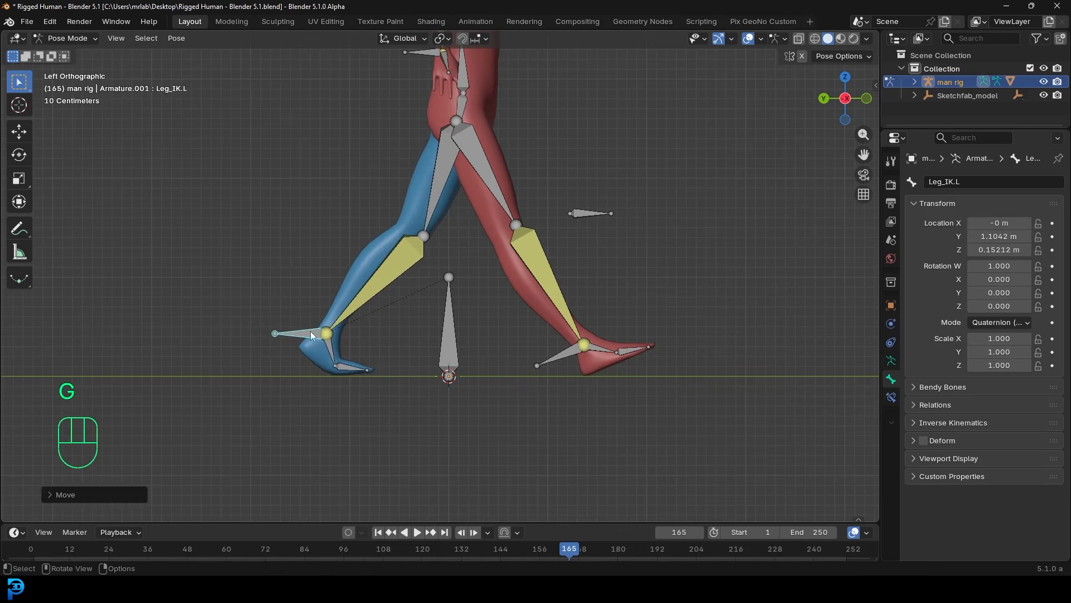
left_click(349, 368)
key("r")
left_click(344, 342)
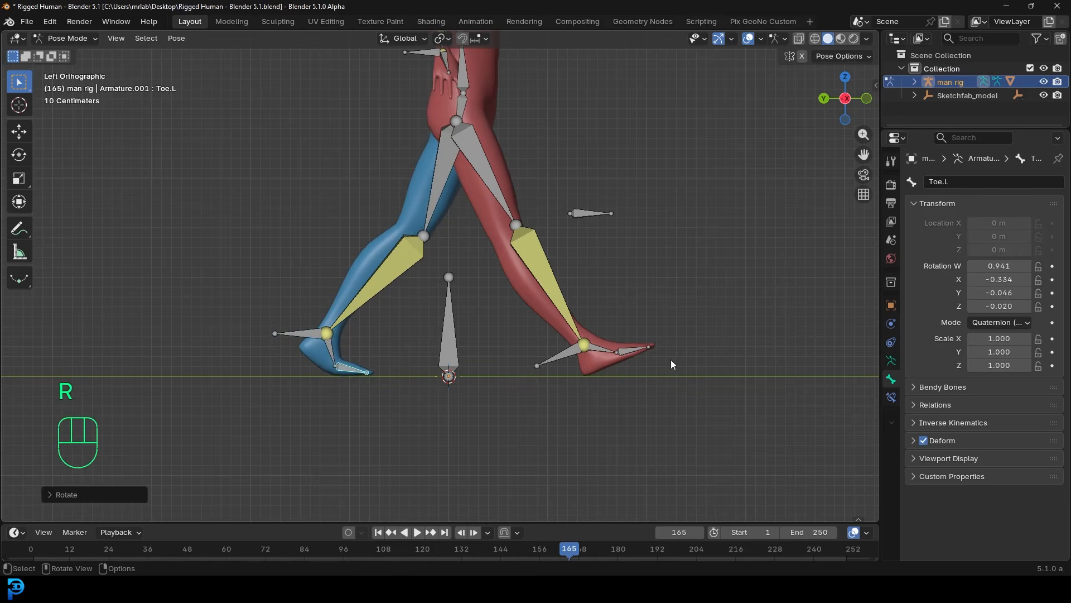
Step: Move the front foot's IK bone Leg_IK.R back about 0.045 m, and enlarge the timeline area
left_click(571, 352)
key("g")
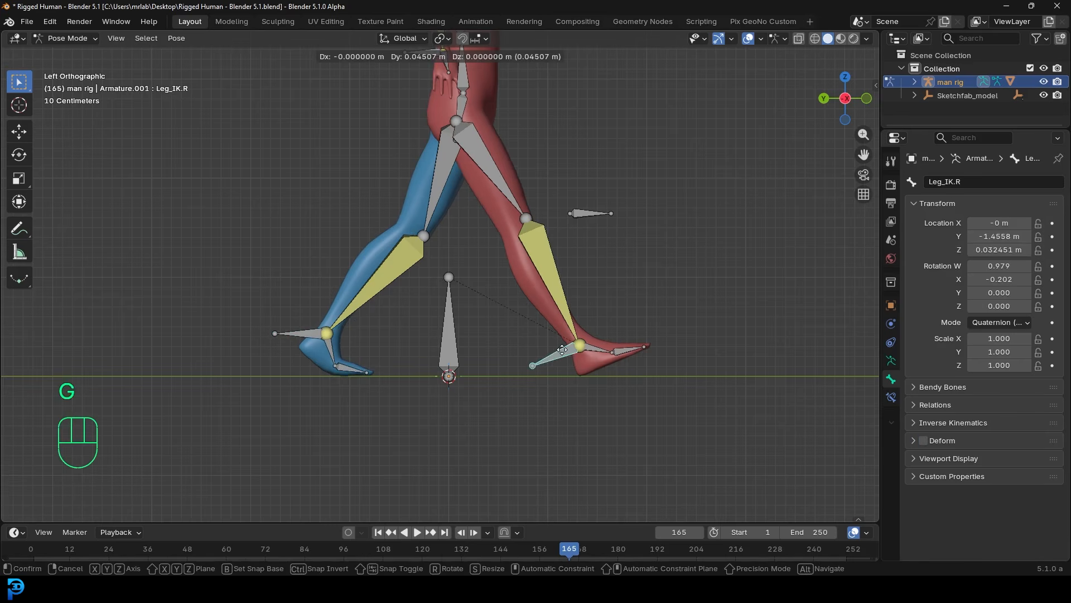
left_click(563, 350)
scroll(623, 322, "down", 1)
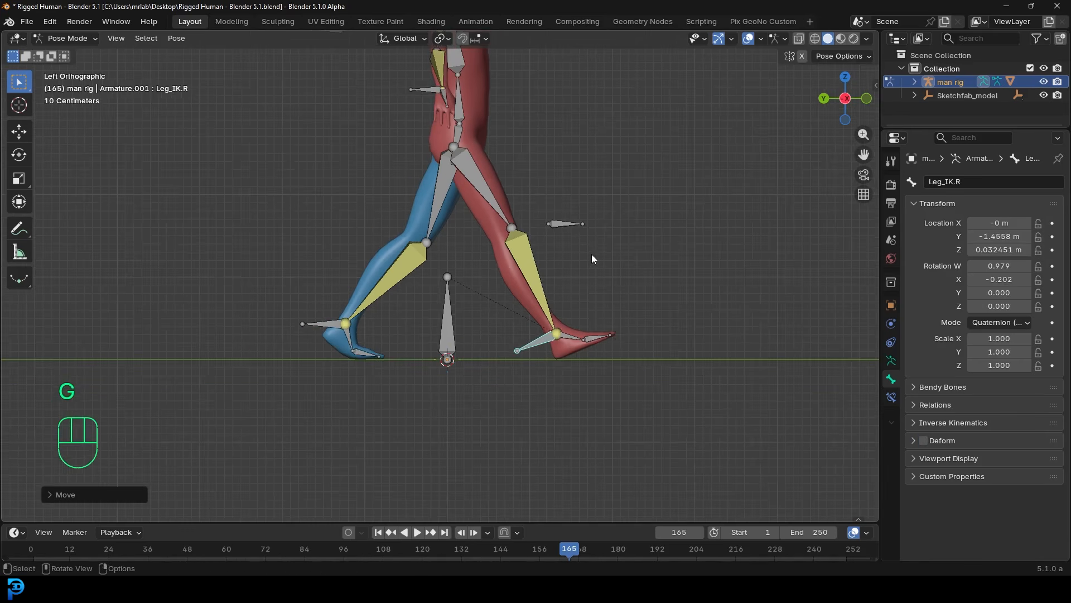
scroll(586, 258, "down", 3)
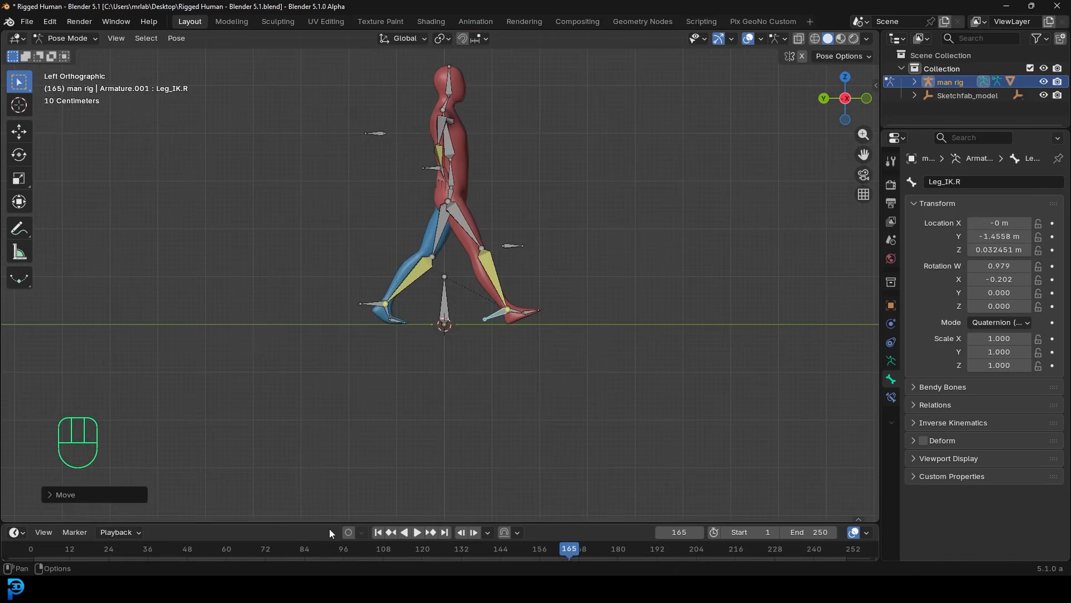
left_click_drag(327, 526, 338, 481)
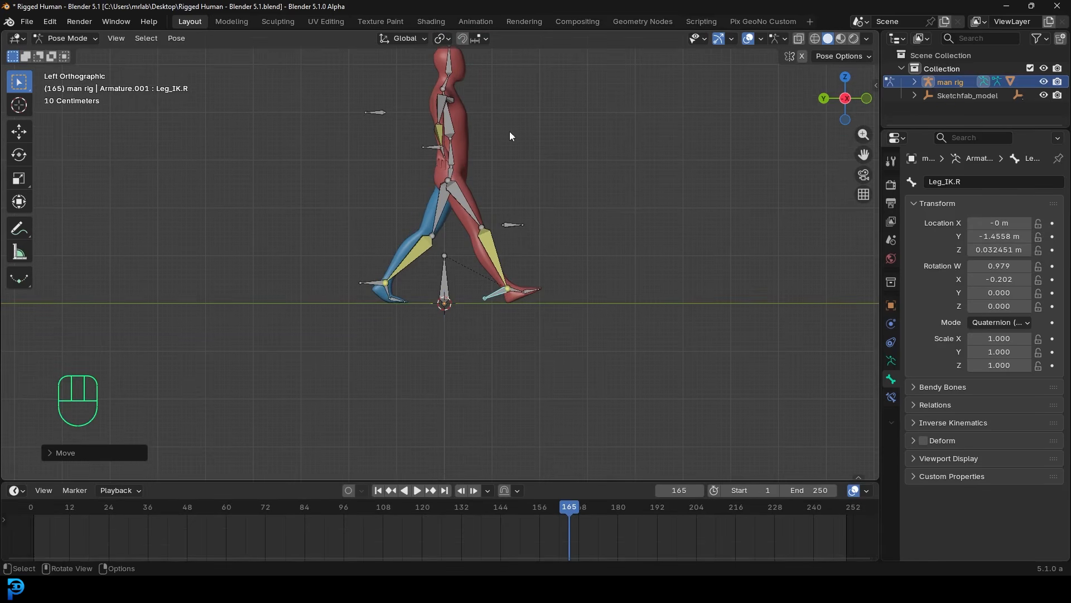
Step: In the left view, move the right hand's IK bone Arm_IK.R about 0.61 m back and 0.29 m up, and rotate it about -48.5 degrees
middle_click_drag(421, 184, 385, 148)
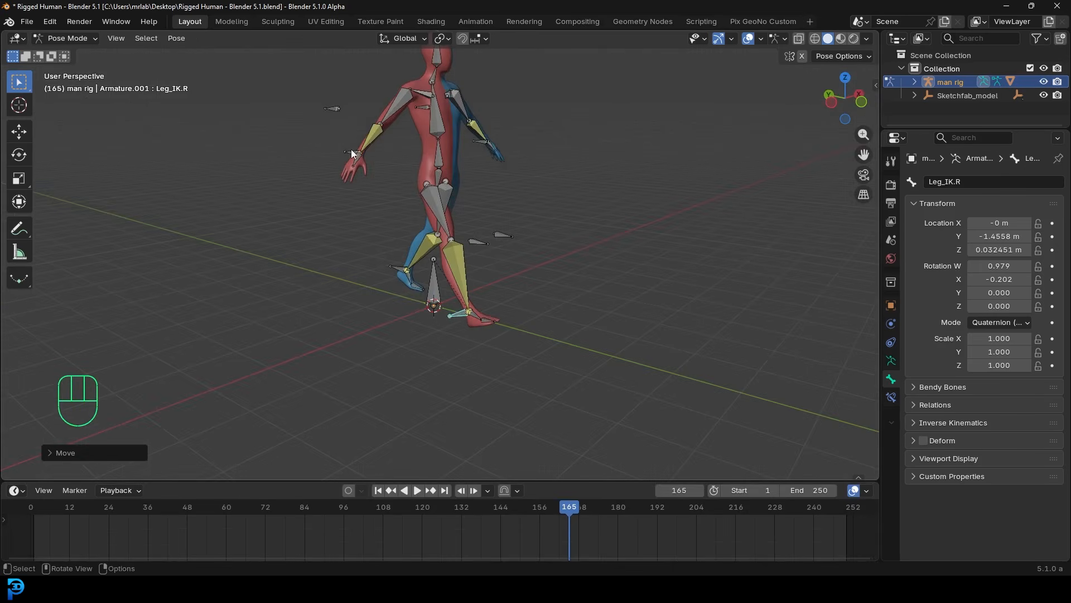
left_click(350, 153)
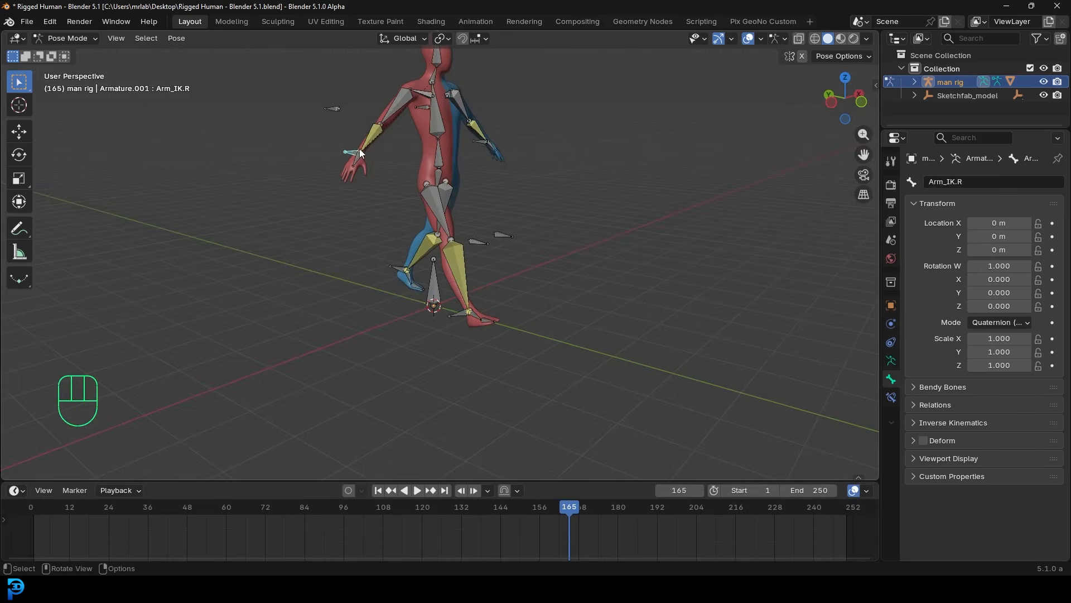
key("ctrl+KP_3")
middle_click_drag(359, 148, 486, 227, "shift")
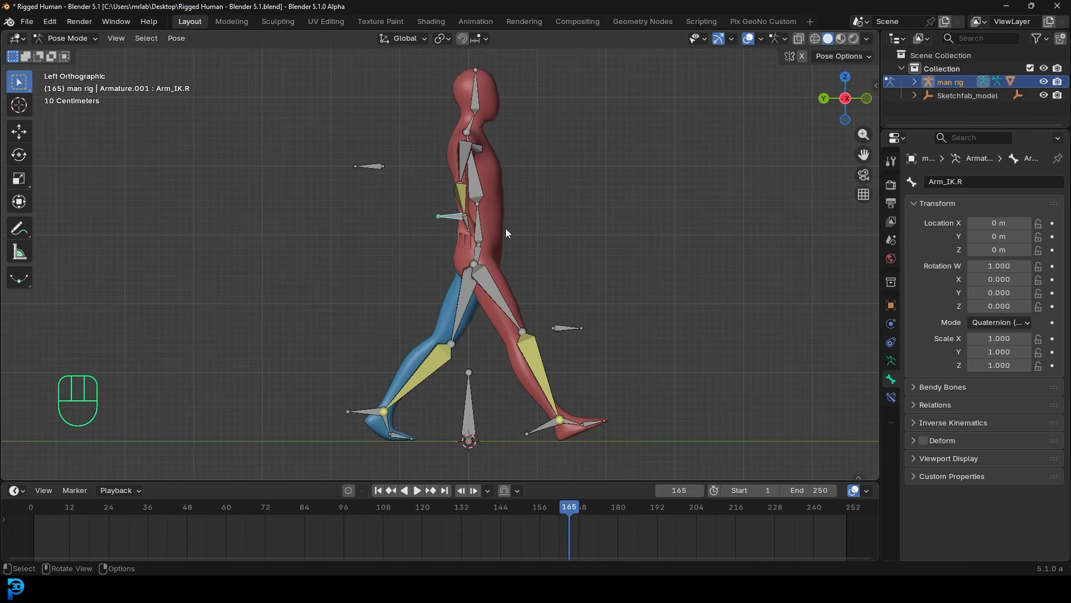
key("g")
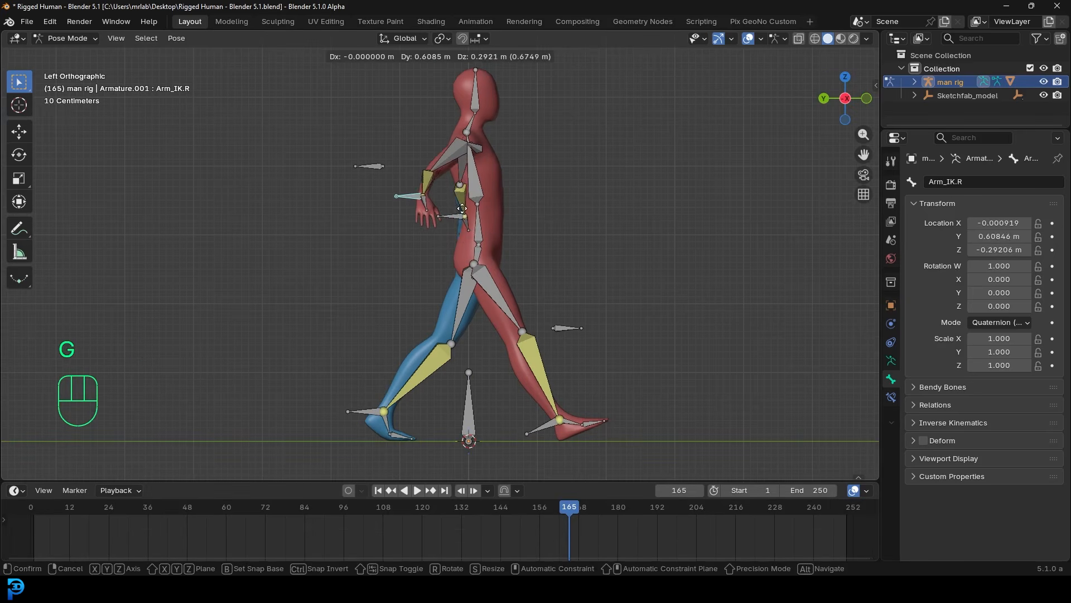
left_click(463, 212)
key("r")
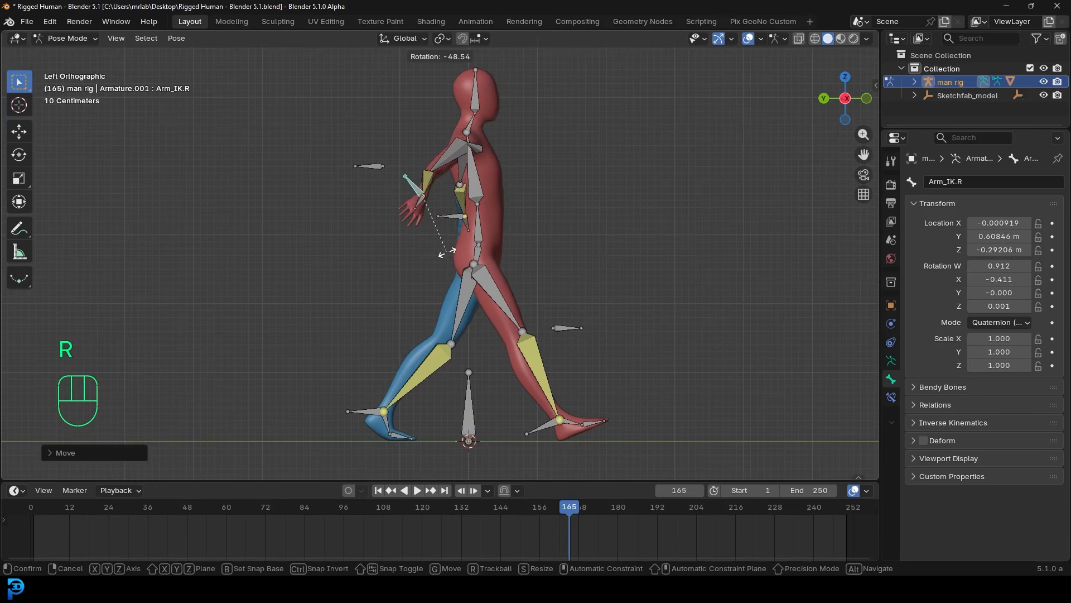
left_click(447, 253)
Step: In the front view, bring Arm_IK.R in beside the hip at about X -1.04 m and Z 0.39 m, rotating the right hand to hang downward
key("KP_1")
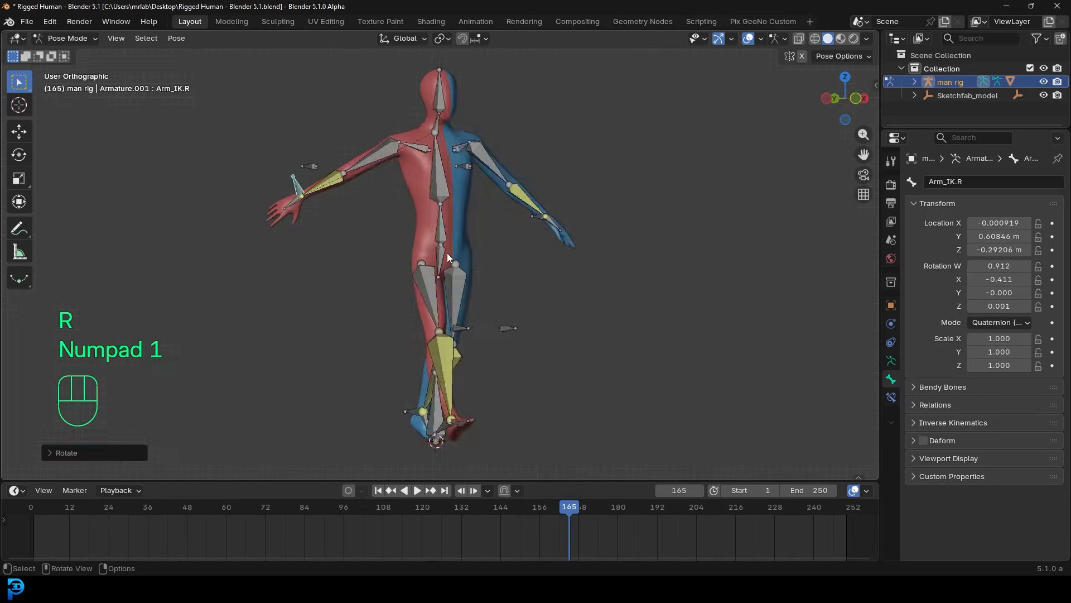
scroll(435, 254, "up", 4)
key("g")
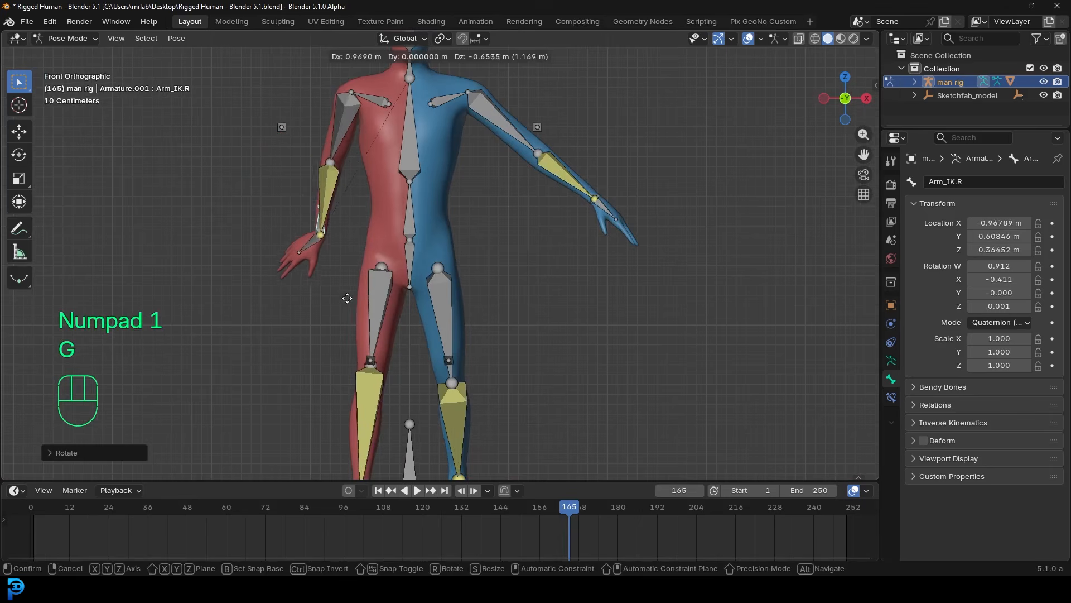
left_click(352, 311)
key("r")
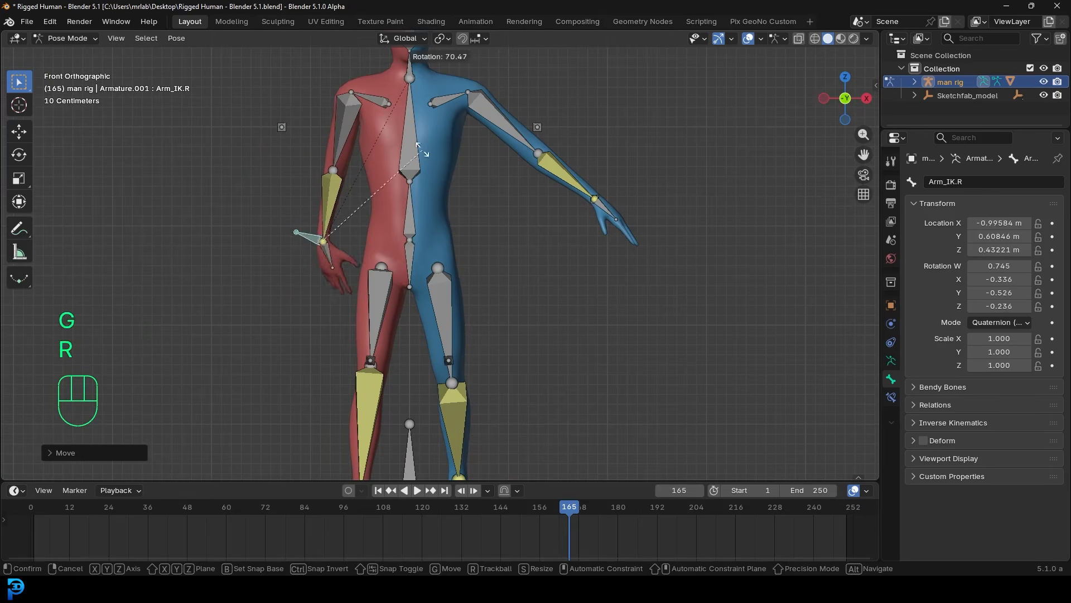
left_click(335, 279)
key("g")
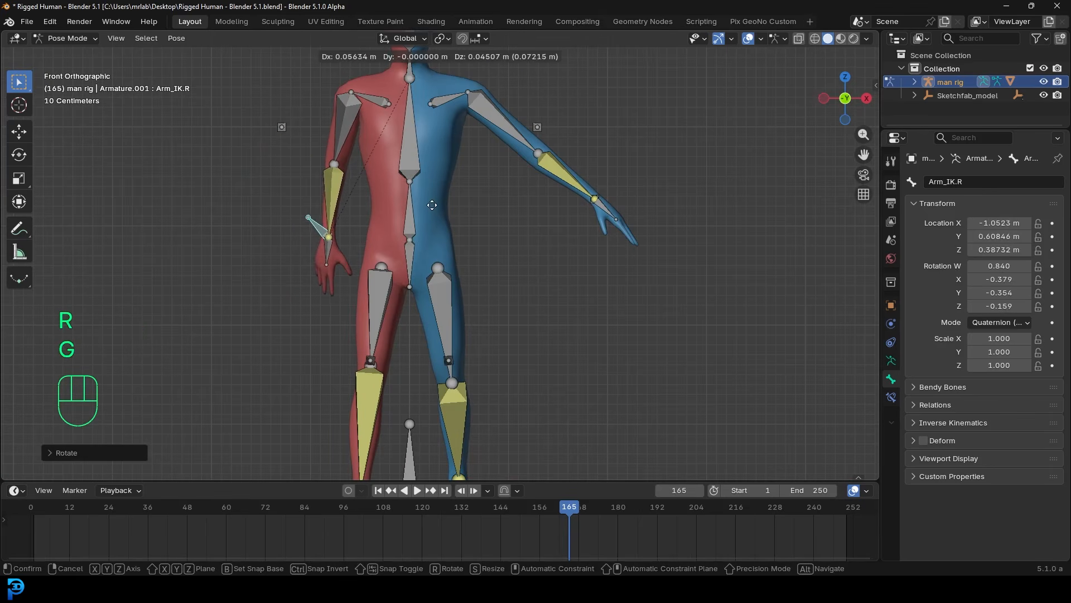
left_click(431, 209)
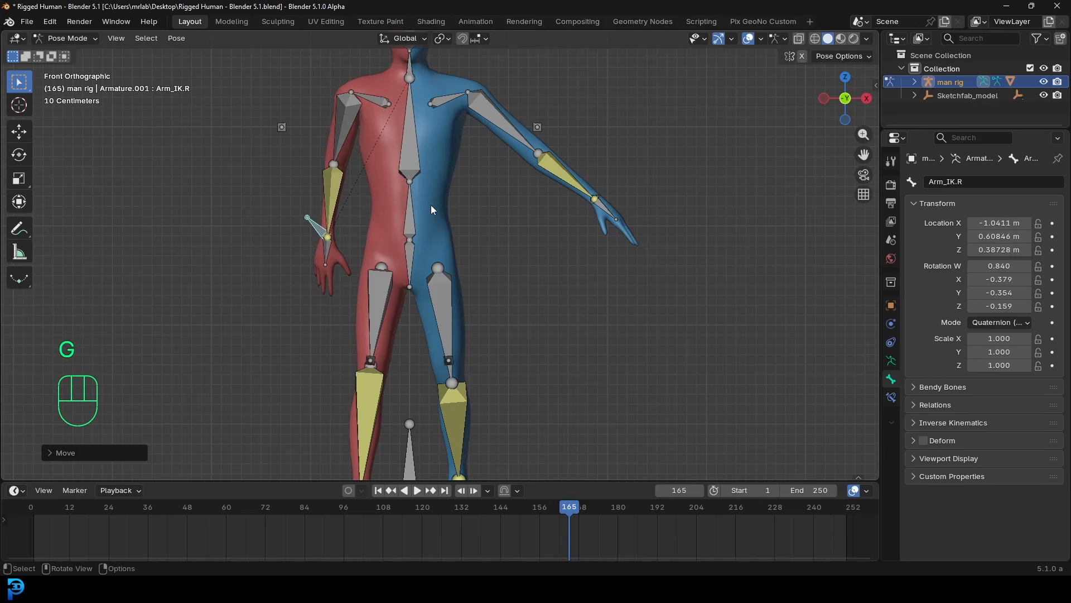
Step: In the left view, move Arm_IK.R to about Y 0.37 m and Z 0.49 m, and rotate it about 15.5 degrees
key("ctrl+KP_3")
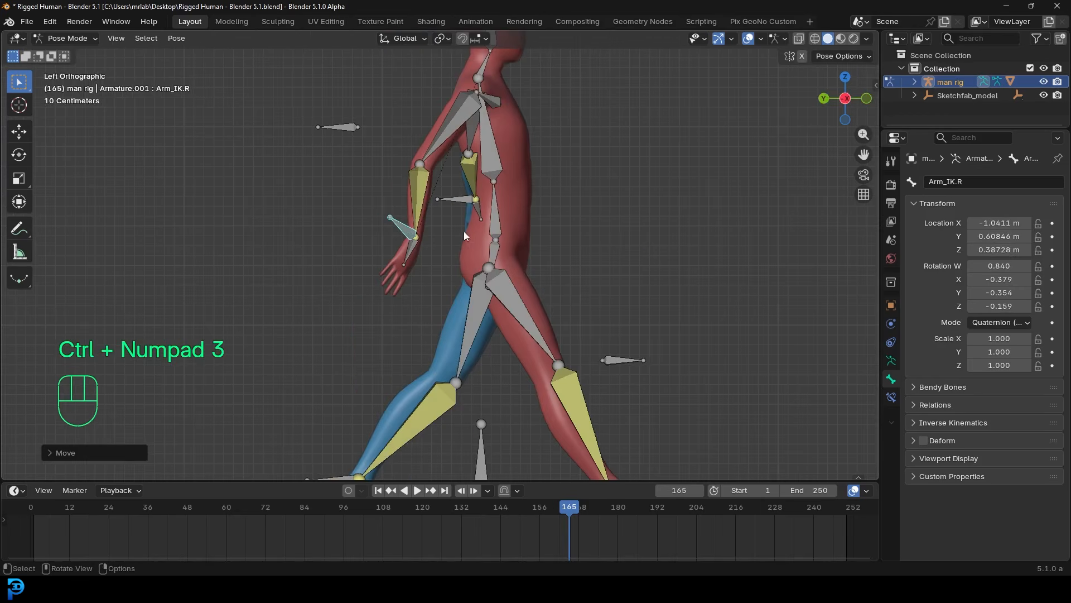
key("g")
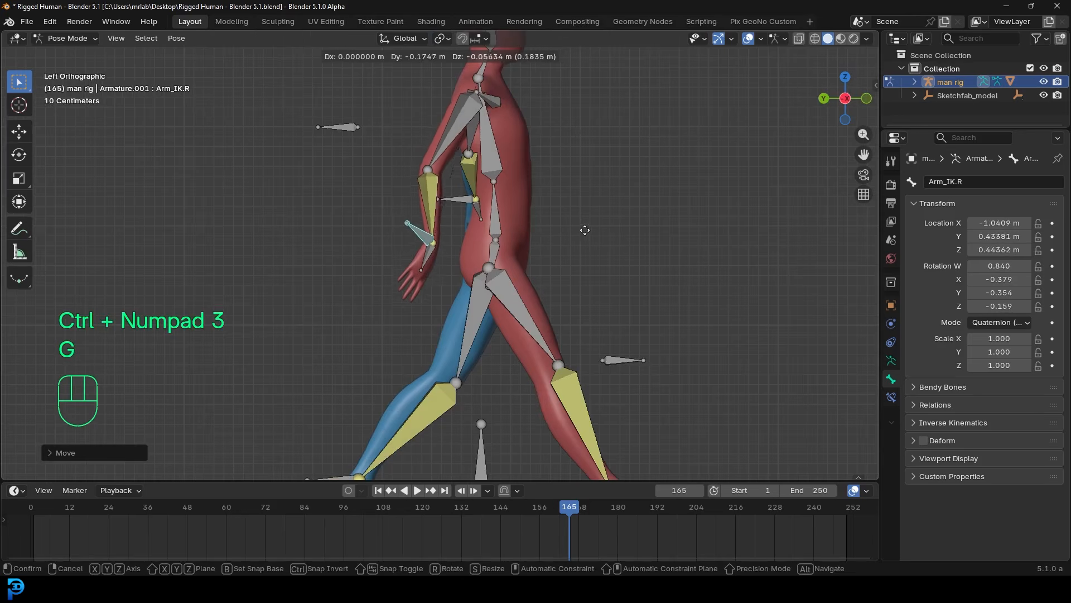
key("r")
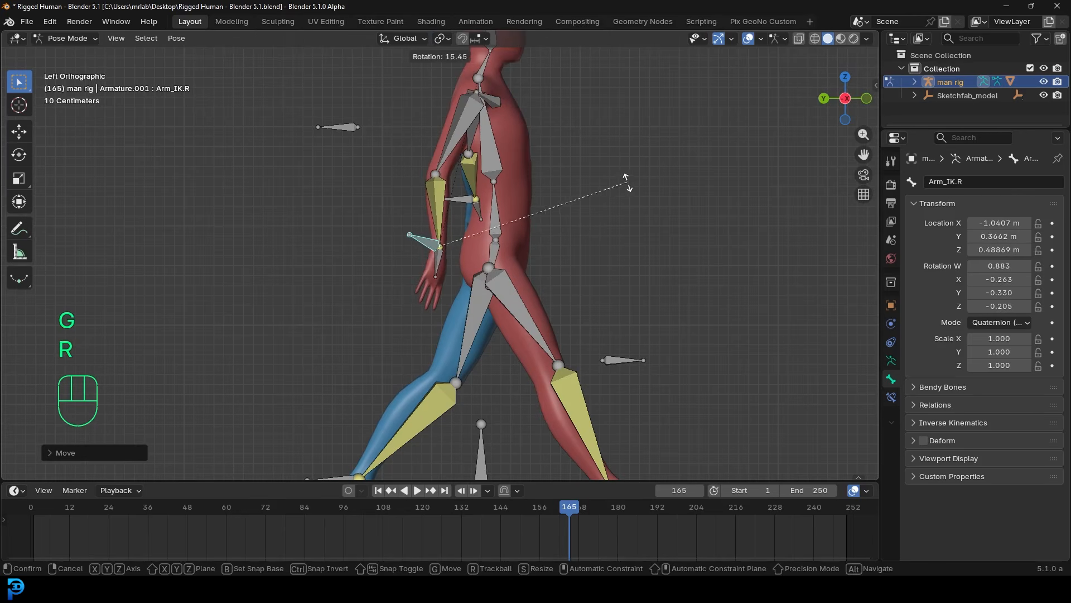
left_click(630, 189)
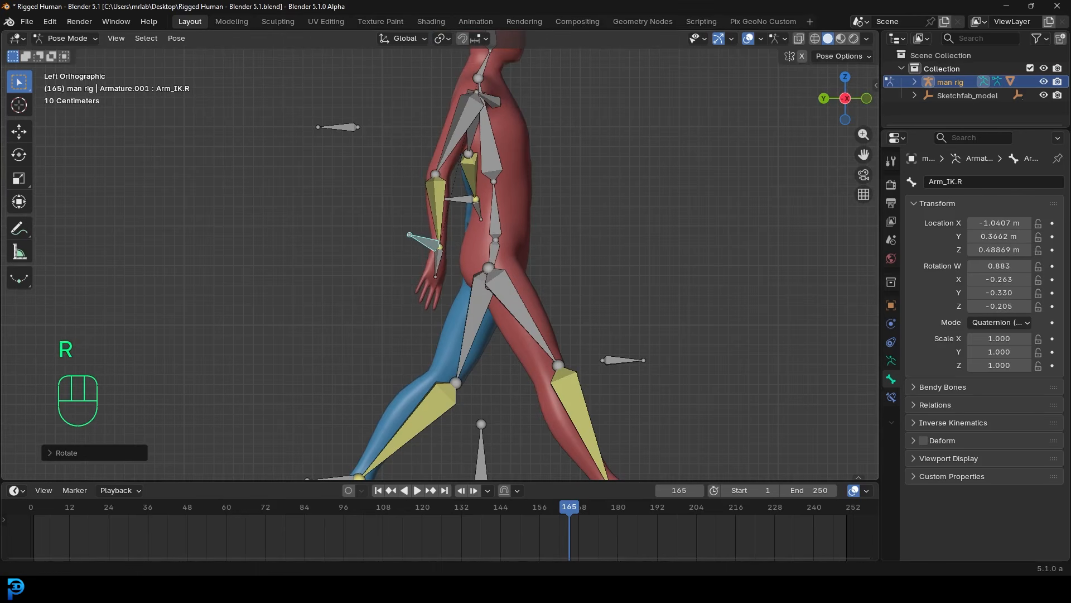
left_click_drag(0, 267, 0, 128)
scroll(534, 200, "down", 1)
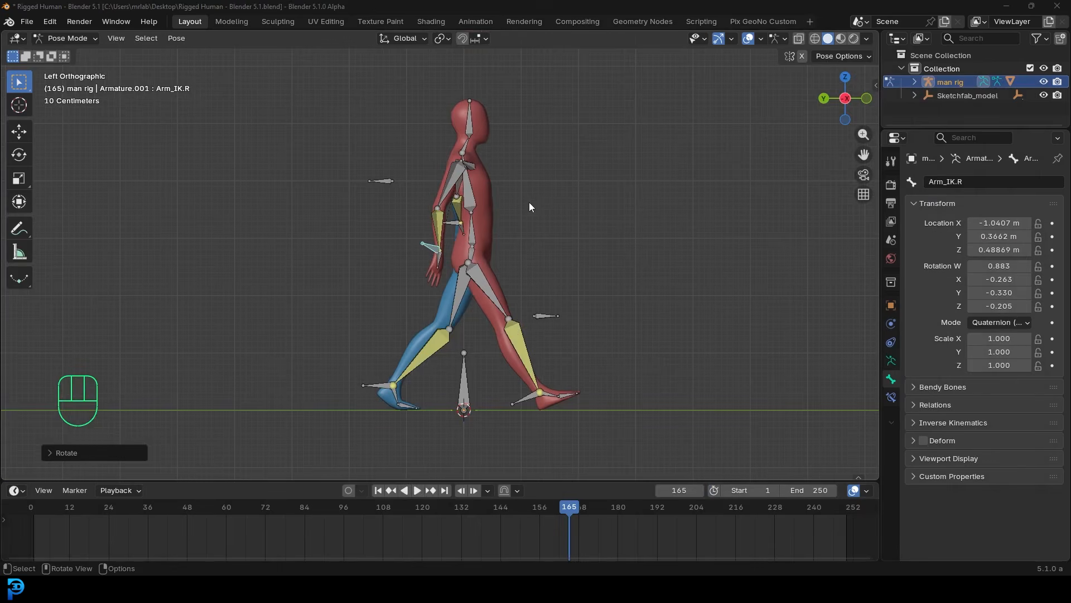
Step: In the front view, move the left hand's IK bone Arm_IK.L to about X 1.14 m and Z 0.42 m, and rotate the hand downward
middle_click_drag(573, 173, 533, 245)
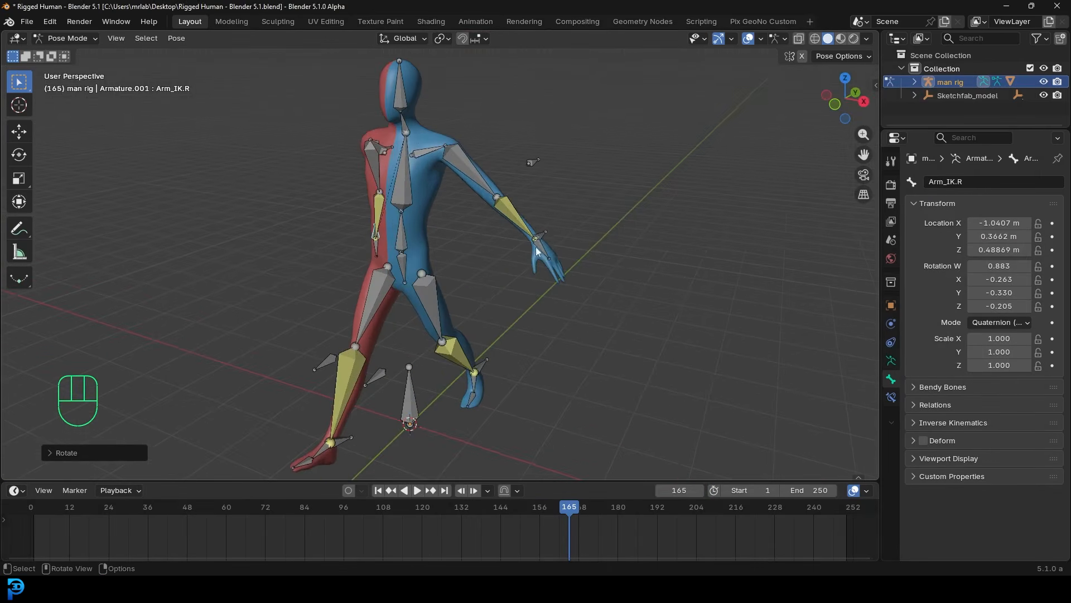
left_click(541, 233)
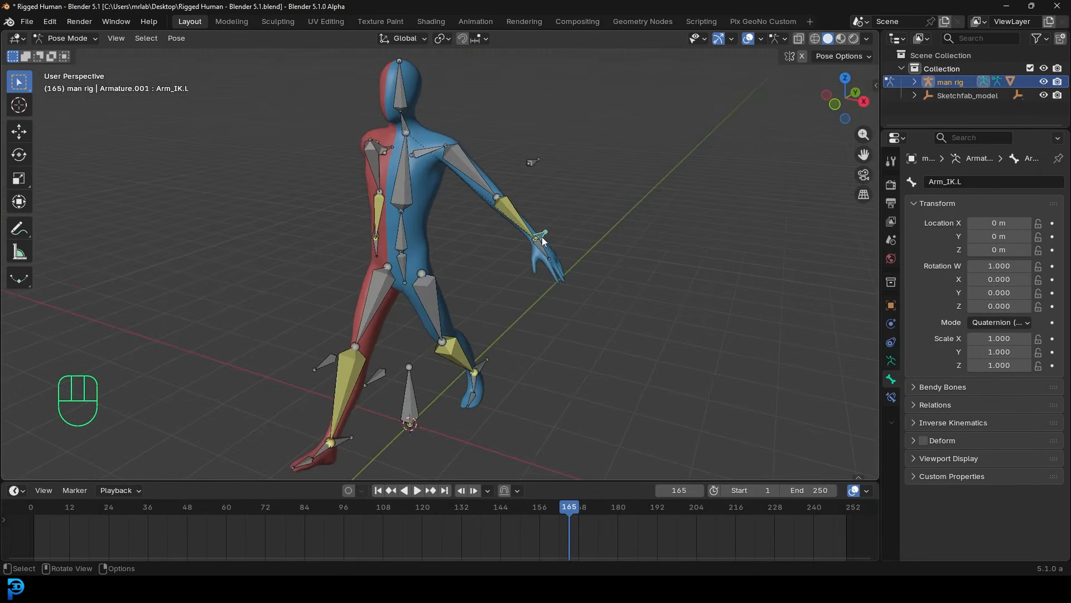
key("KP_1")
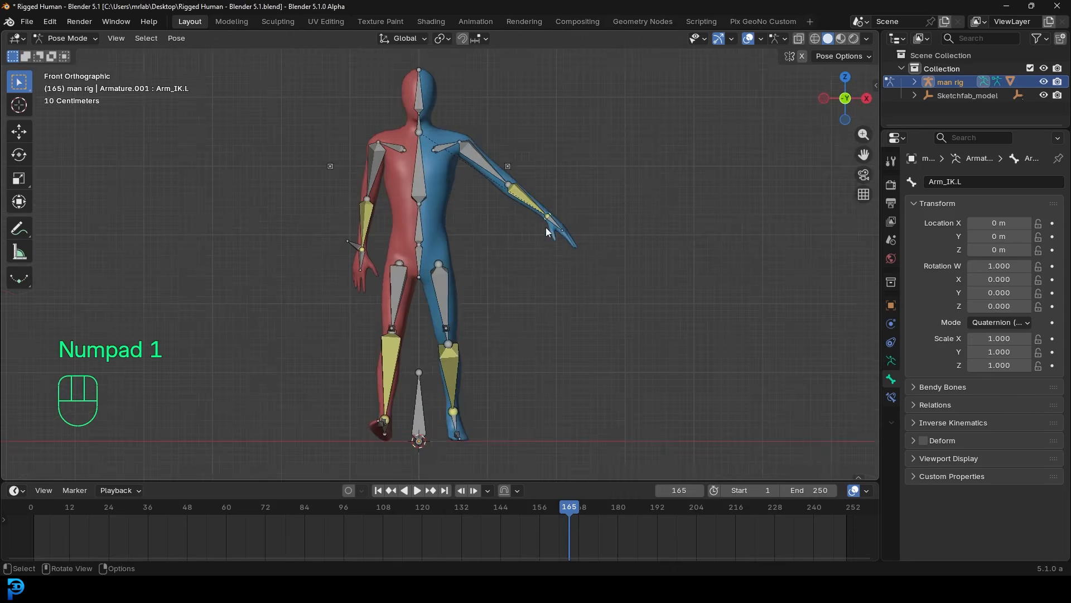
scroll(648, 218, "up", 3)
key("g")
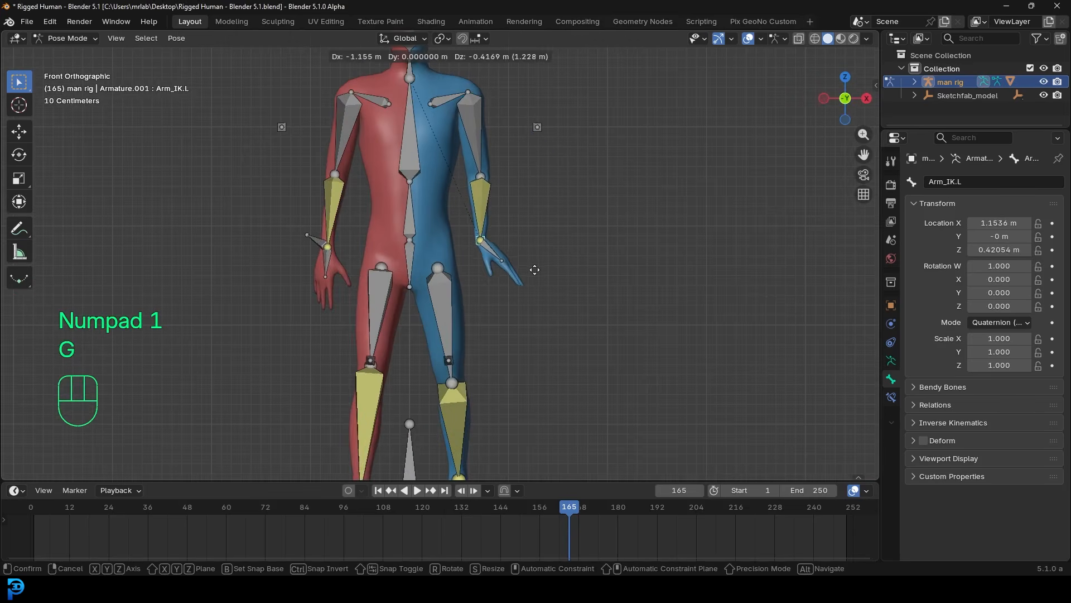
left_click(535, 270)
key("r")
left_click(576, 296)
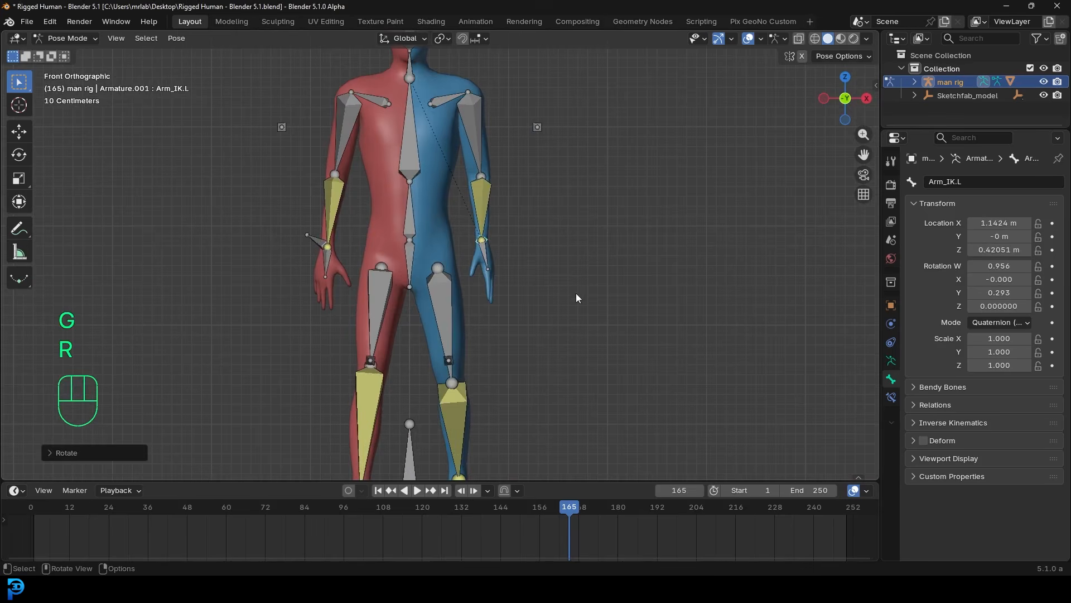
Step: In the left view, swing Arm_IK.L forward to about Y -0.81 m and Z 0.39 m, and rotate it about 18.5 degrees
key("ctrl+KP_3")
scroll(575, 293, "up", 3)
key("g")
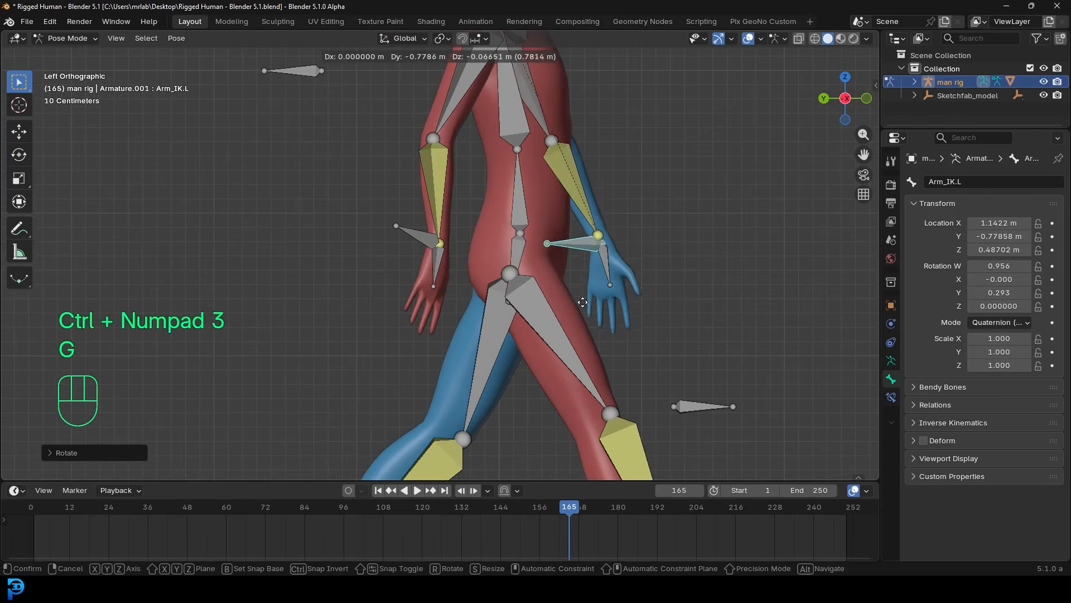
left_click(586, 290)
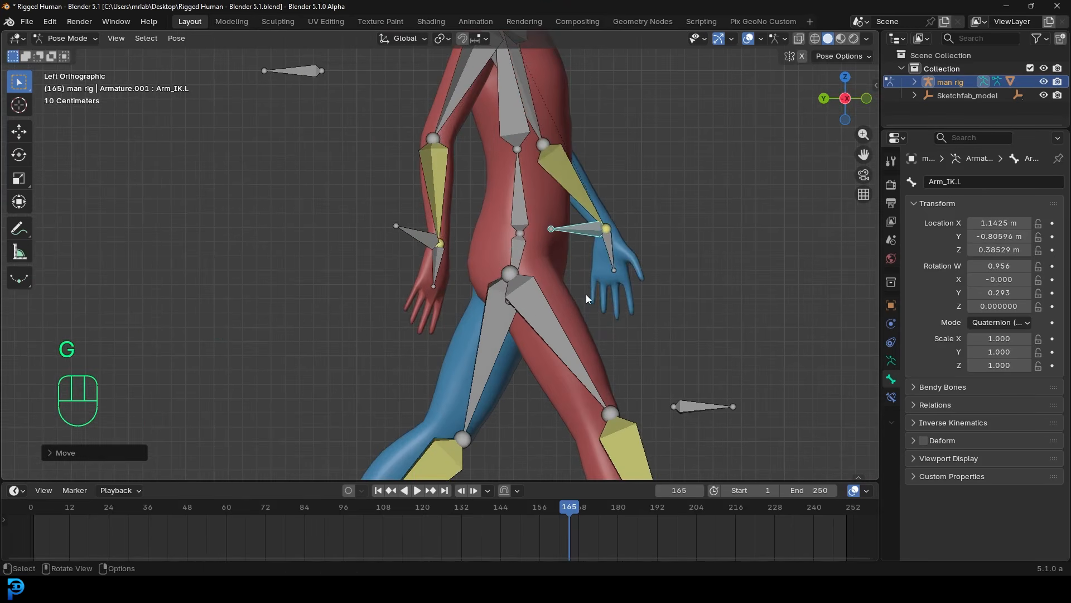
key("r")
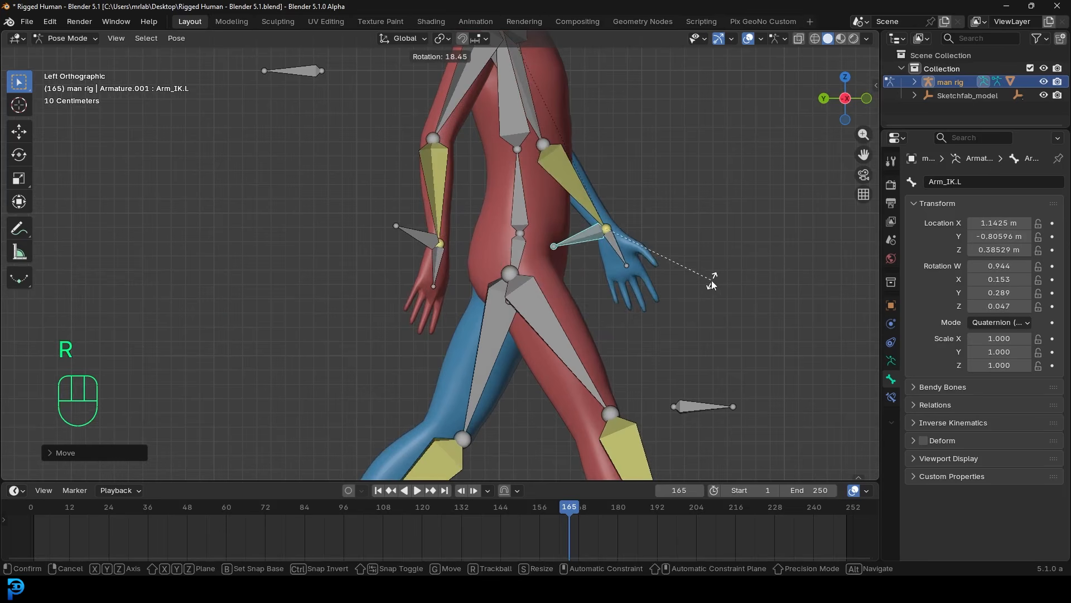
left_click(705, 285)
Step: Fine-tune the forward reach of Arm_IK.L to about Y -0.77 m at Z 0.39 m
key("g")
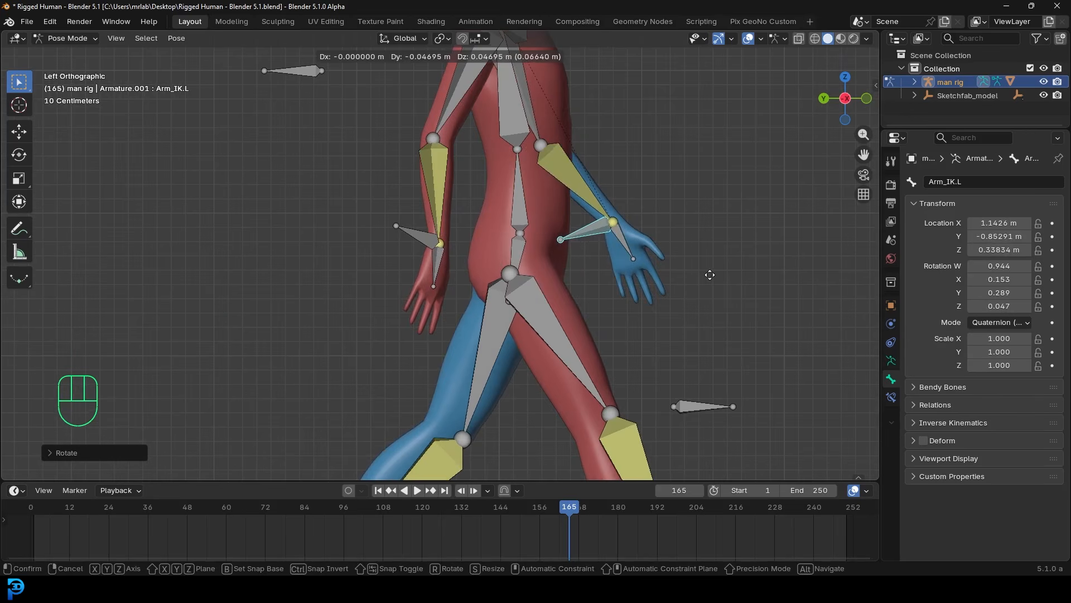
left_click(711, 276)
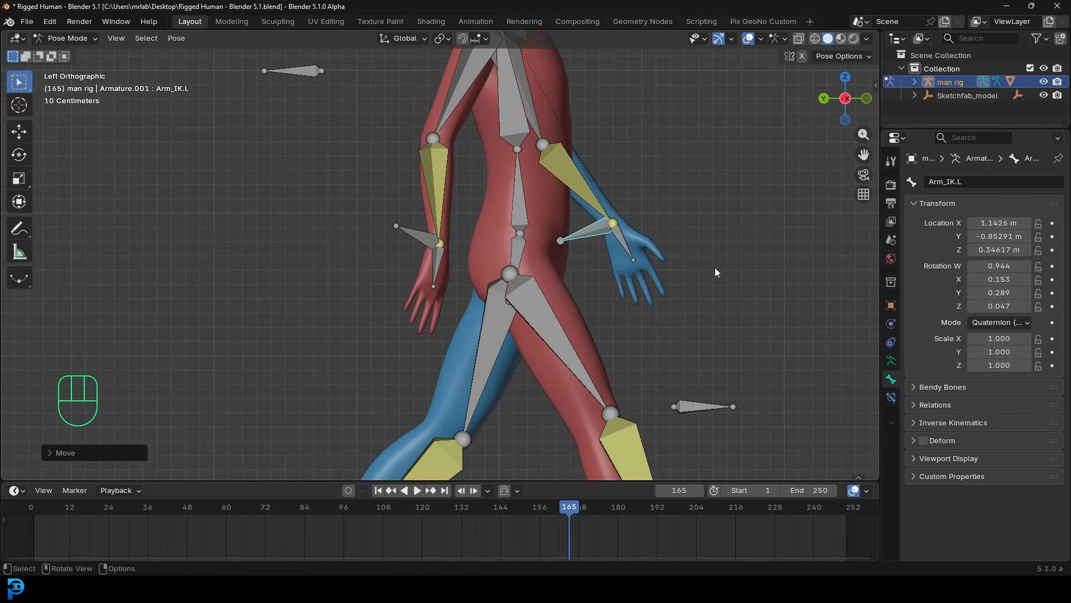
key("g")
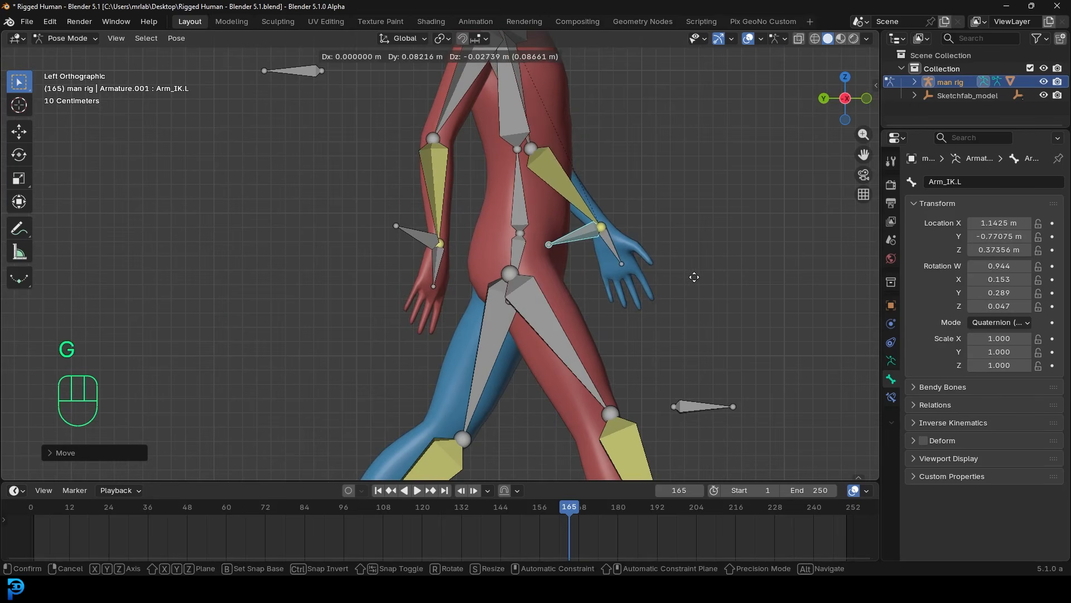
left_click(697, 279)
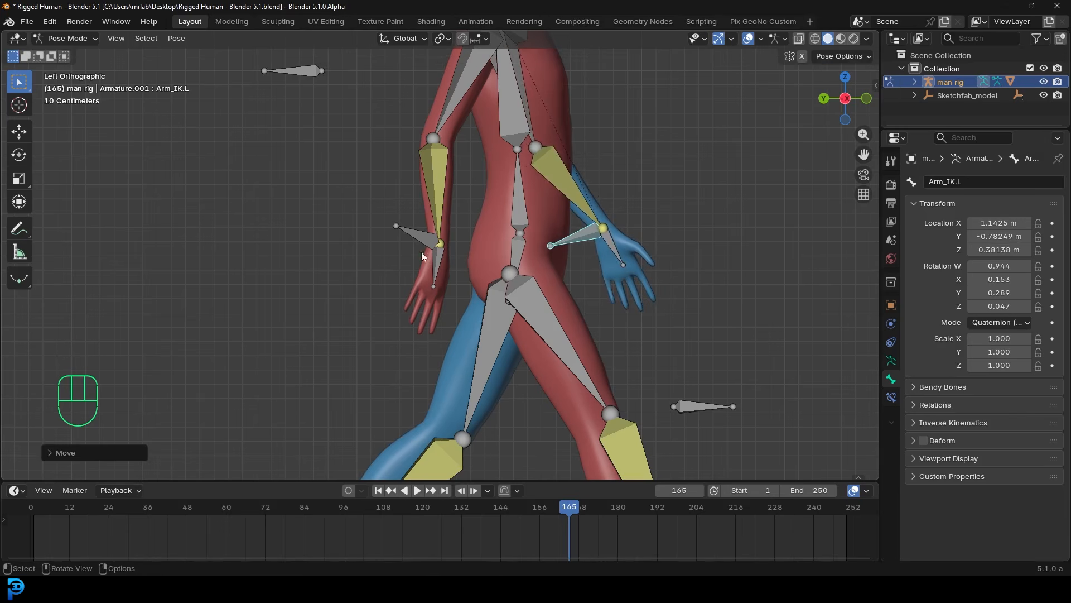
key("g")
scroll(633, 258, "down", 5)
left_click(551, 222)
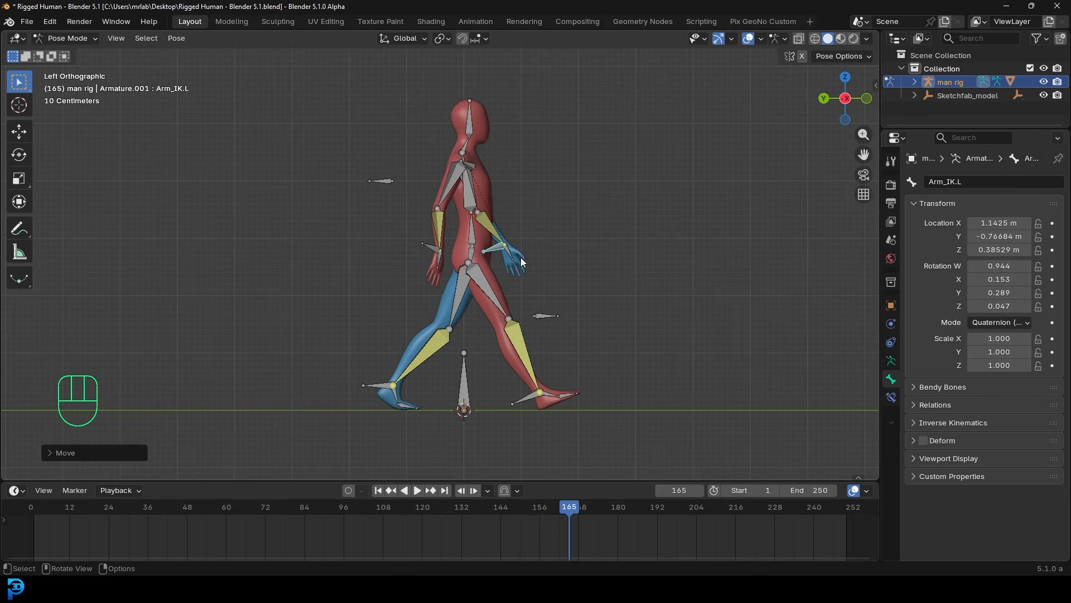
Step: Select all bones, enlarge the timeline area, and insert a keyframe for the contact pose at frame 1
key("a")
left_click_drag(540, 481, 539, 438)
scroll(533, 483, "down", 3)
left_click_drag(530, 480, 142, 507)
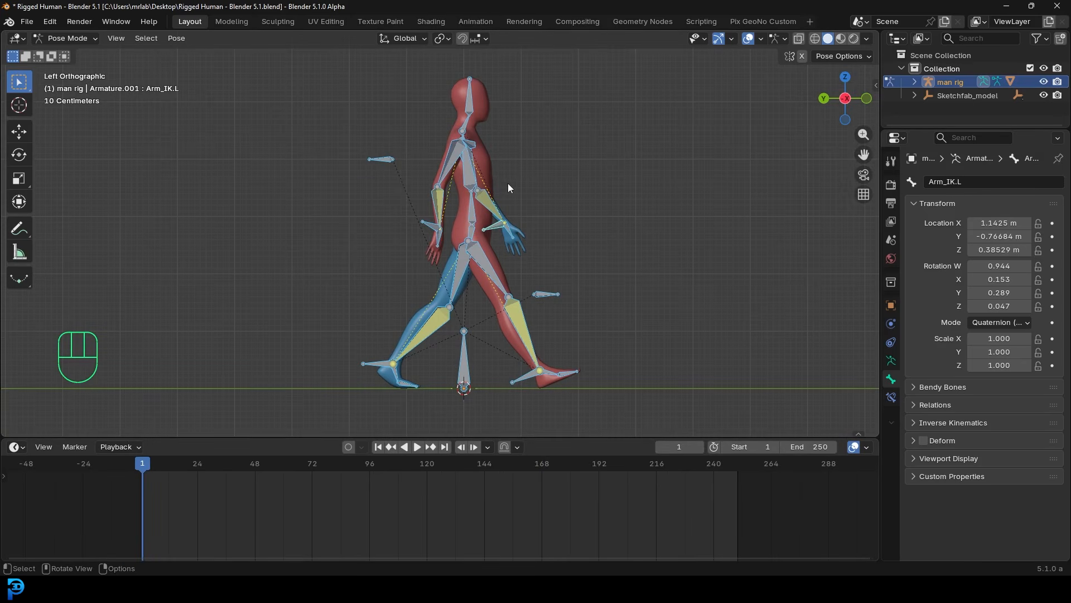
key("i")
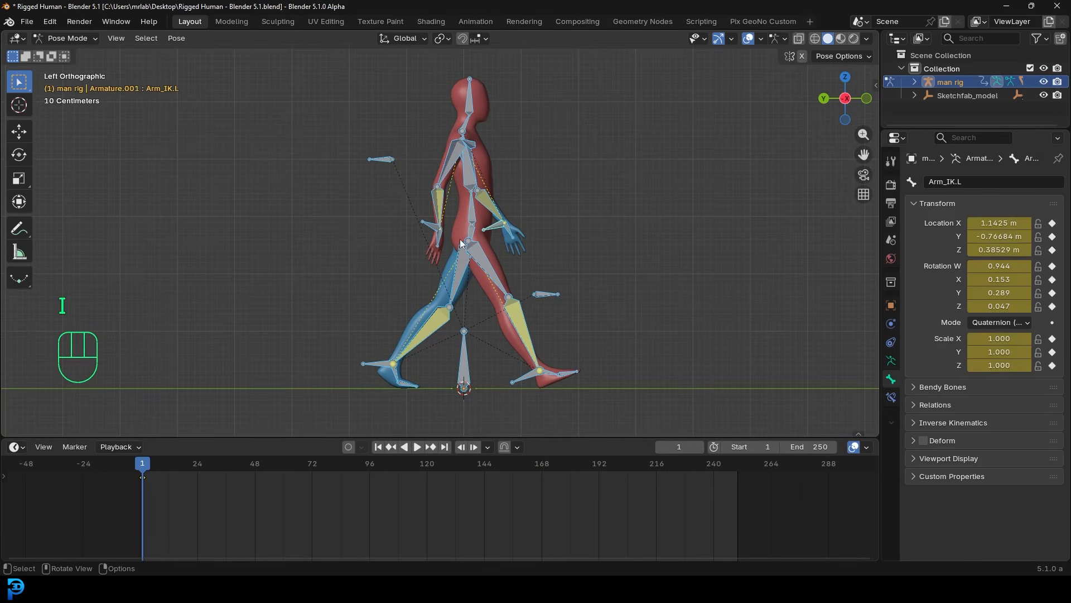
Step: Switch to the front view and turn on Auto Keying
mouse_move(491, 289)
middle_mouse_down()
mouse_move(494, 253)
mouse_move(498, 274)
middle_mouse_up()
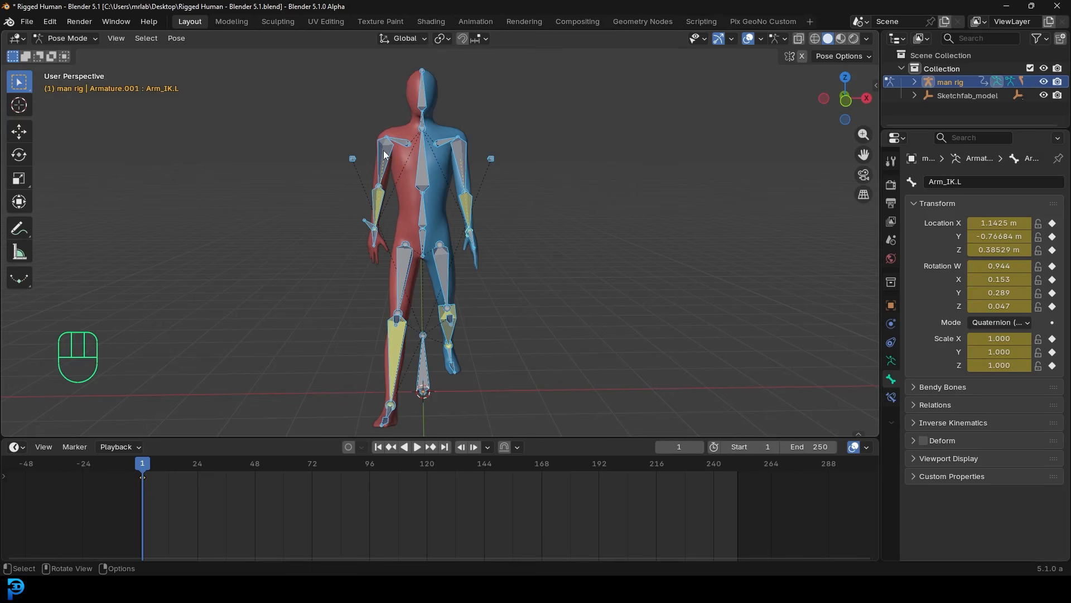
key("KP_1")
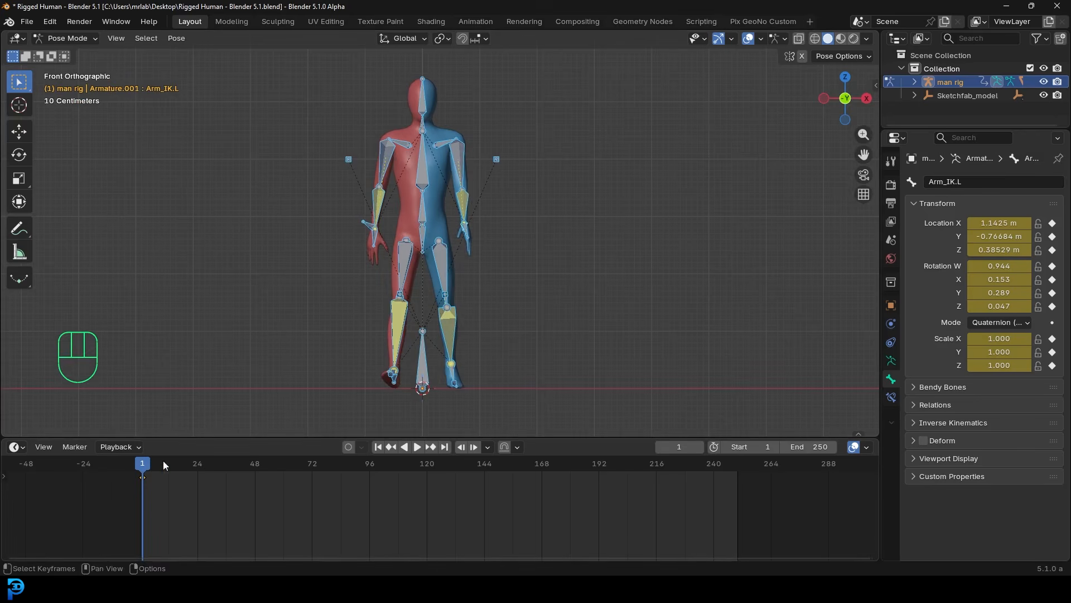
left_click(348, 447)
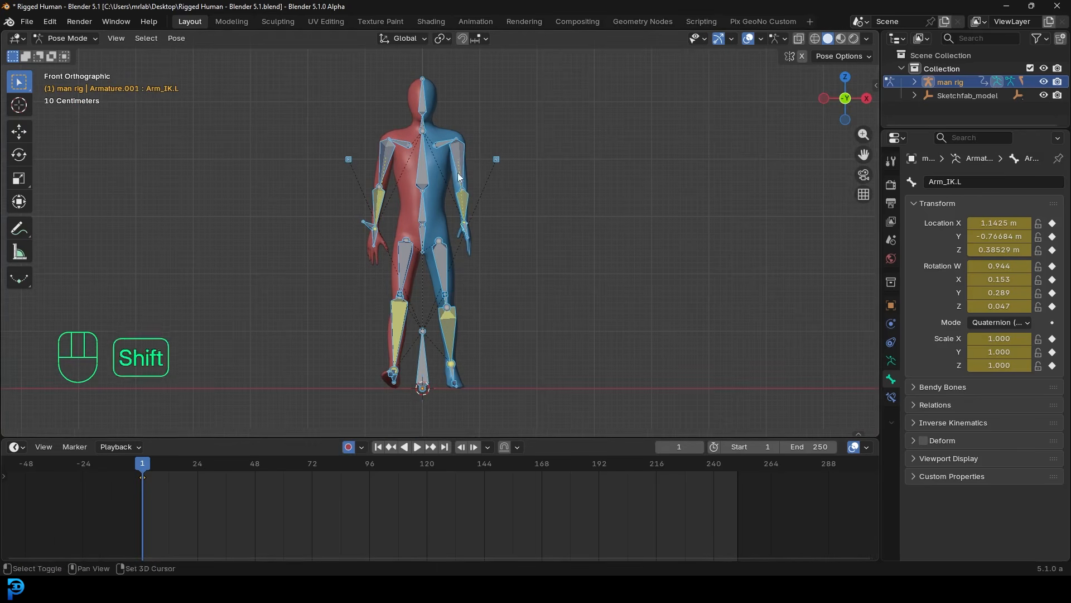
Step: Lower both shoulders by rotating Clav.R about 6.5 degrees and Clav.L slightly downward
middle_click_drag(458, 176, 451, 270, "shift")
scroll(448, 279, "up", 4)
left_click(353, 239)
middle_click_drag(381, 267, 423, 229, "shift")
scroll(423, 228, "up", 2)
key("r")
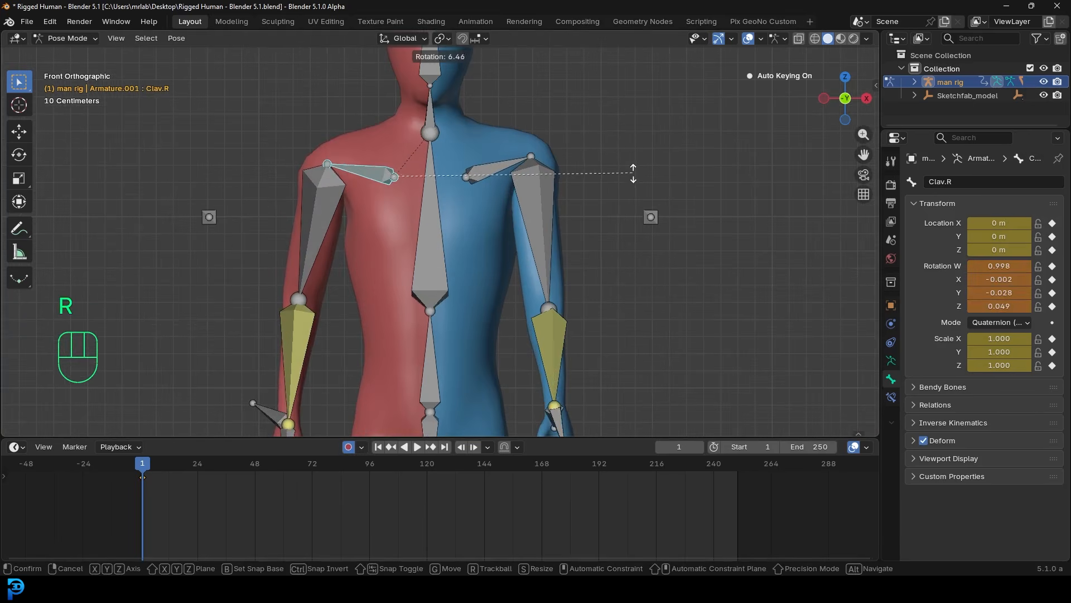
left_click(633, 173)
left_click(507, 168)
key("r")
left_click(634, 179)
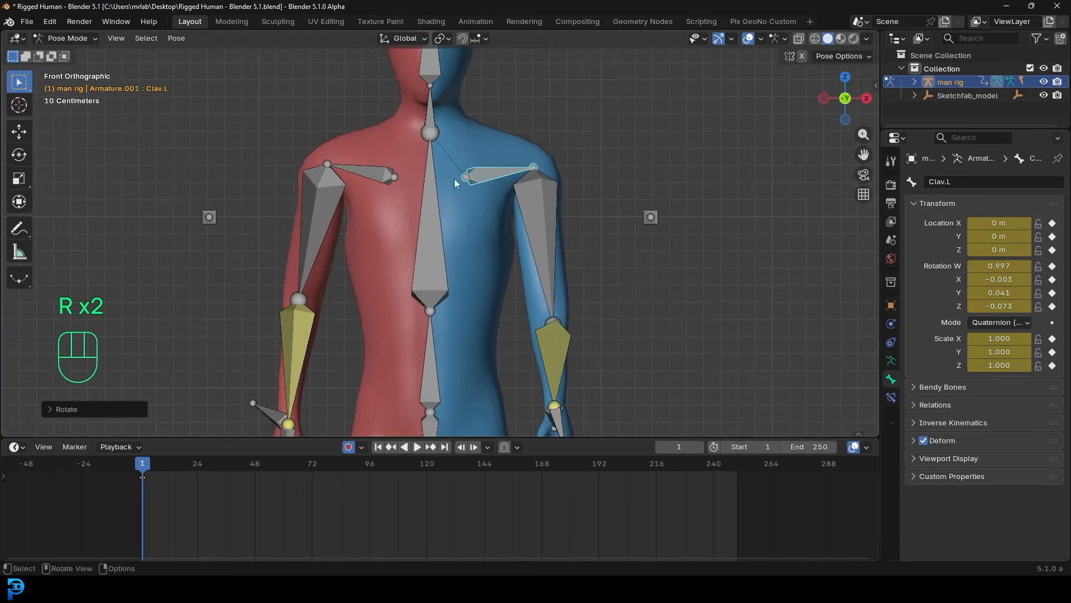
Step: In the left view, tilt the Neck bone slightly forward and rotate the Head bone about -2.2 degrees
scroll(487, 253, "down", 3)
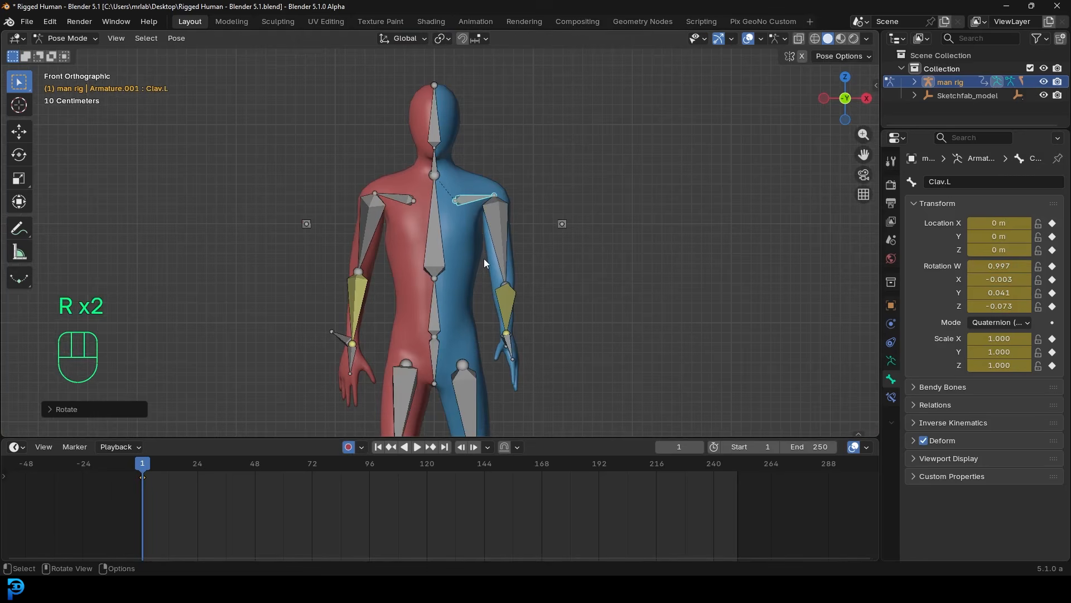
key("KP_1")
key("ctrl+KP_3")
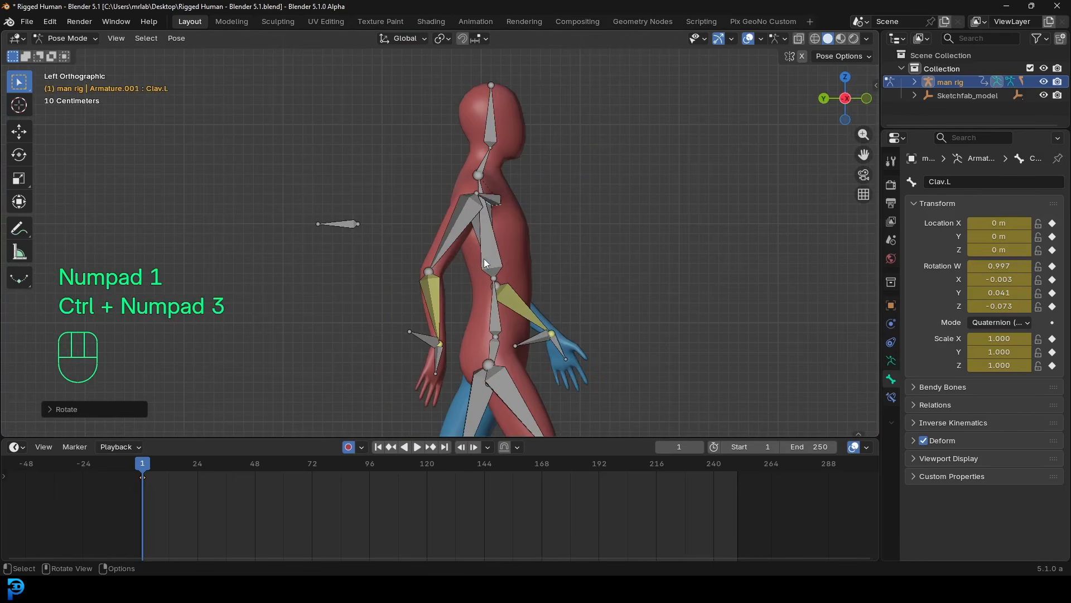
left_click(491, 159)
key("r")
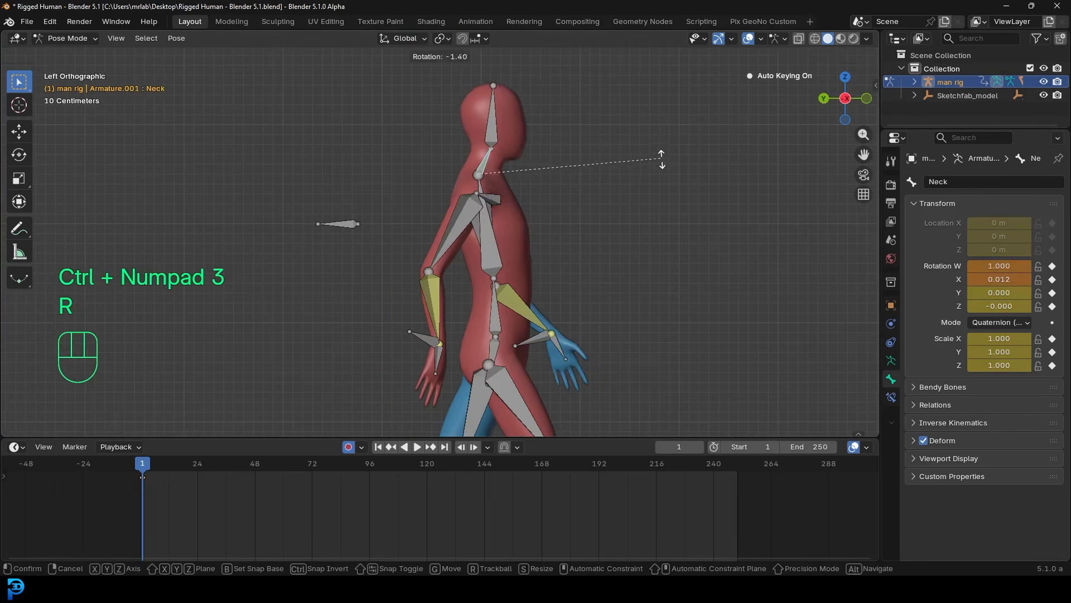
left_click(664, 166)
left_click(502, 114)
key("r")
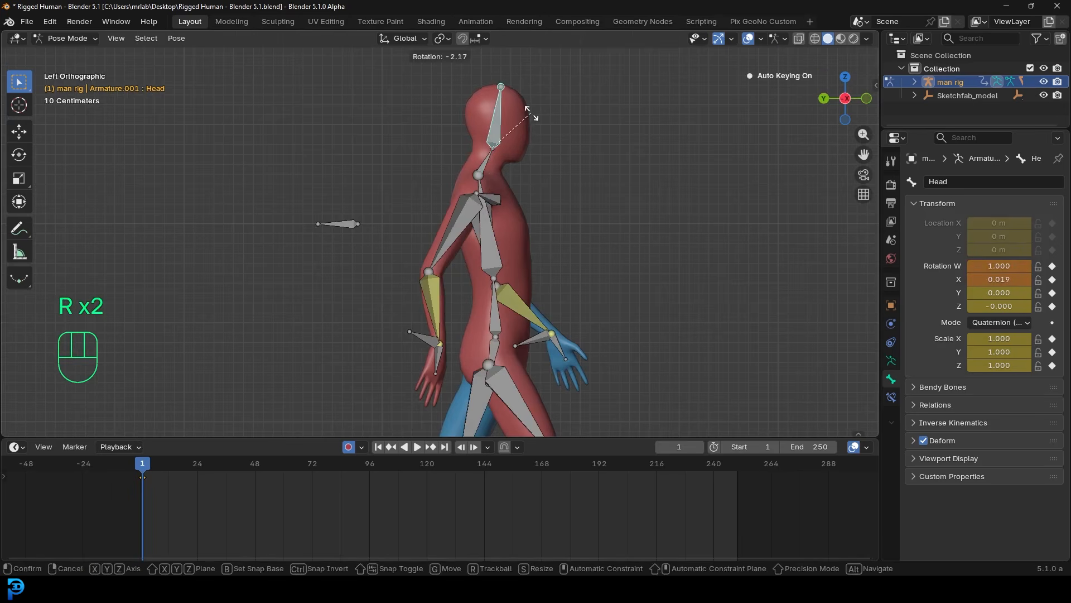
left_click(531, 118)
scroll(551, 301, "down", 2)
scroll(548, 301, "down", 2)
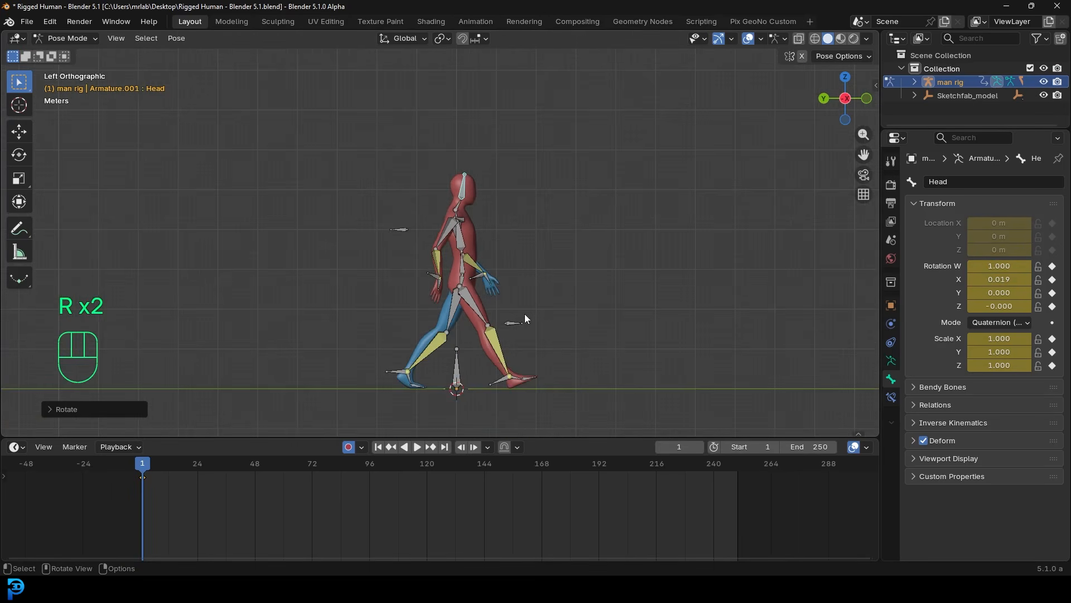
Step: Turn off Auto Keying and examine the down pose in the walk cycle reference image
left_click(349, 446)
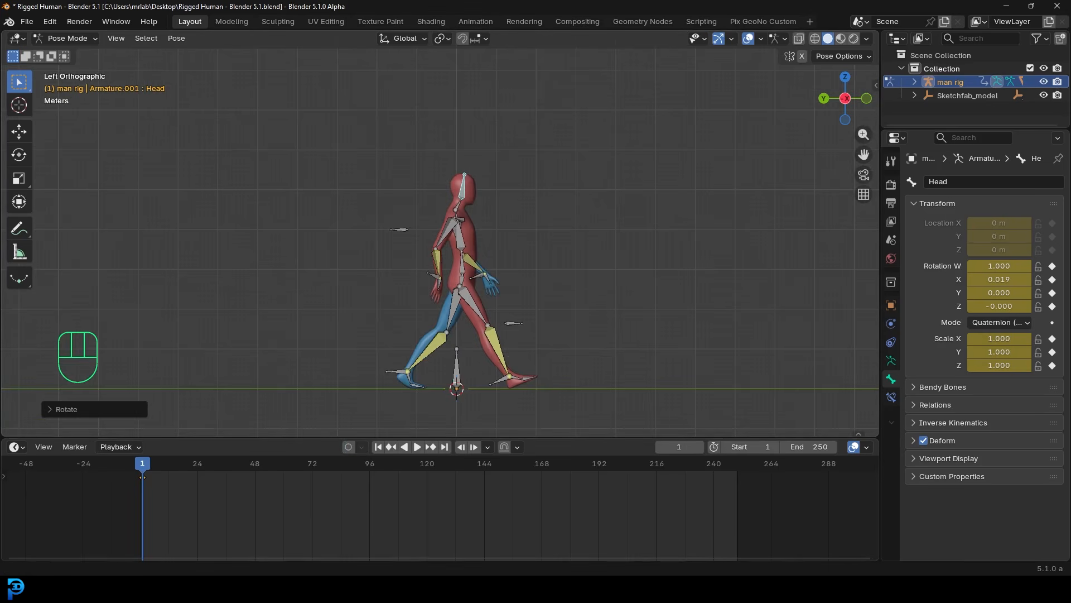
key("alt+Tab")
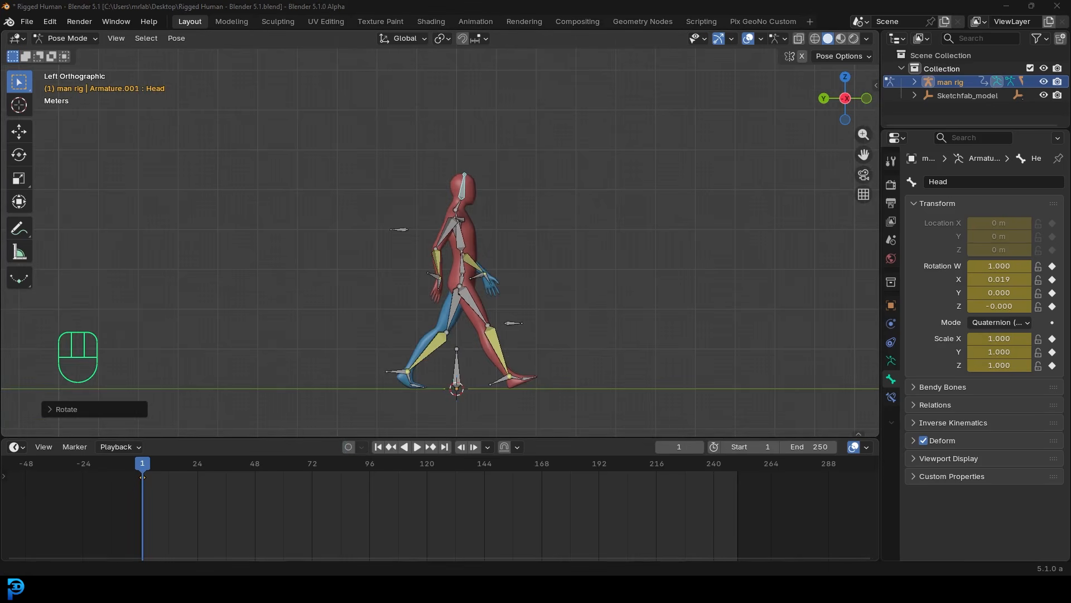
scroll(698, 237, "down", 1)
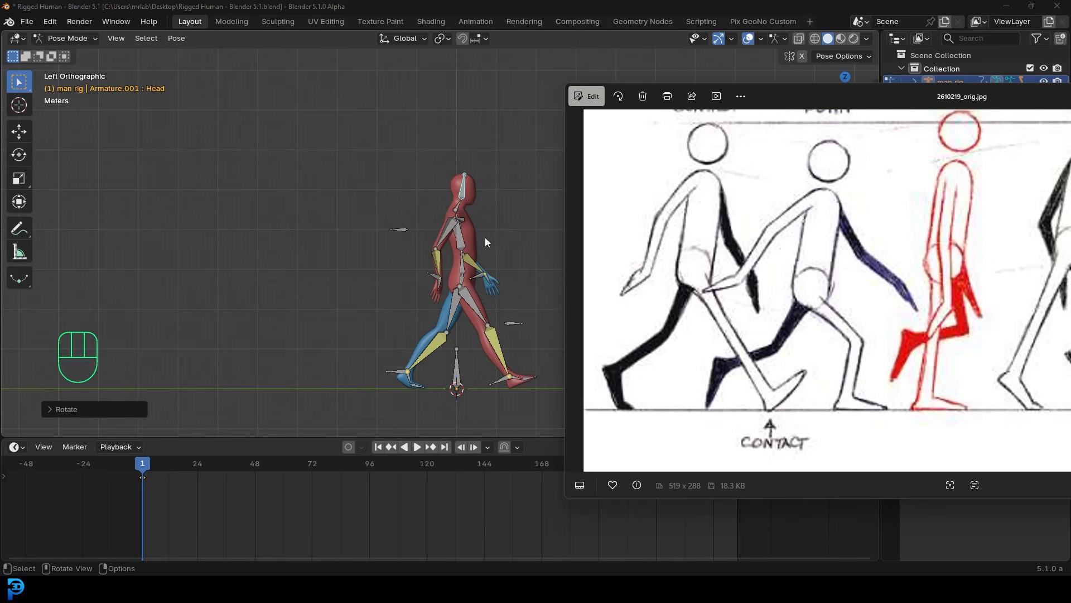
key("super+Down")
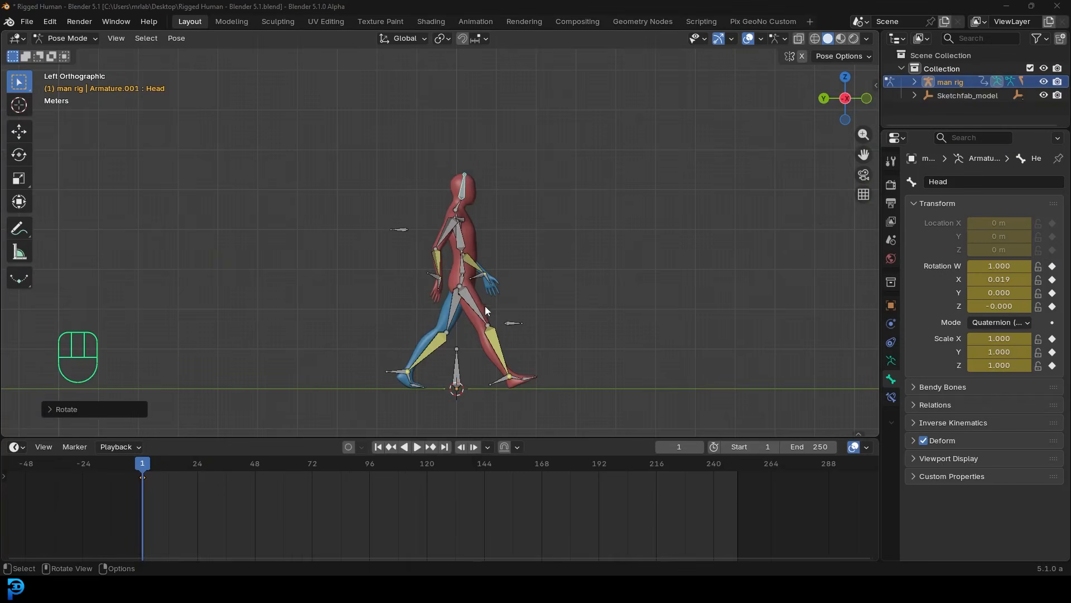
scroll(485, 305, "up", 3)
middle_click_drag(540, 344, 487, 203, "shift")
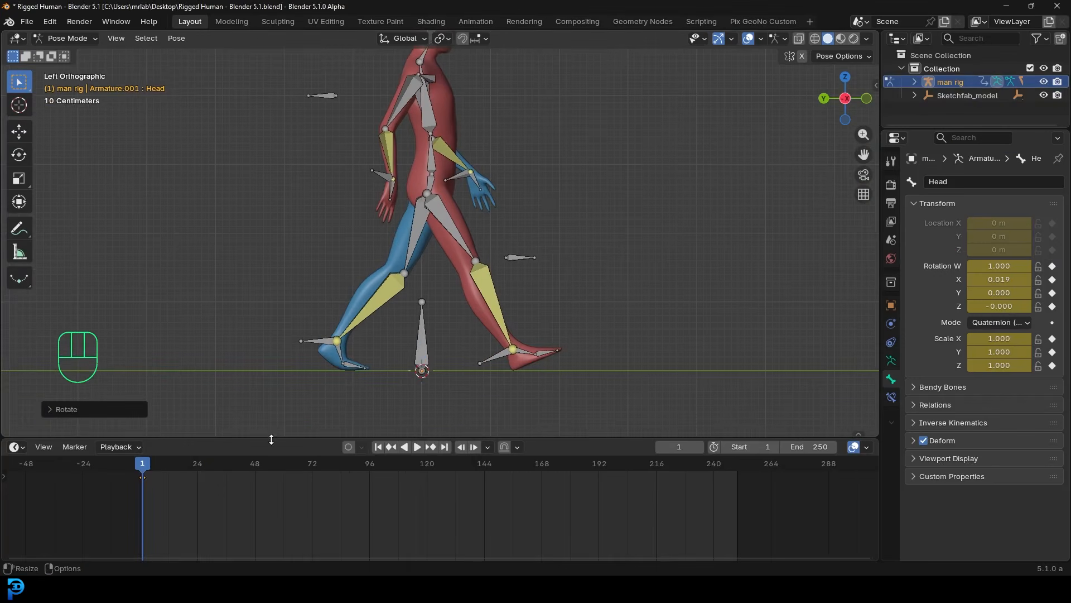
Step: Enlarge the timeline area and move the playhead to frame 10
left_click_drag(272, 440, 271, 402)
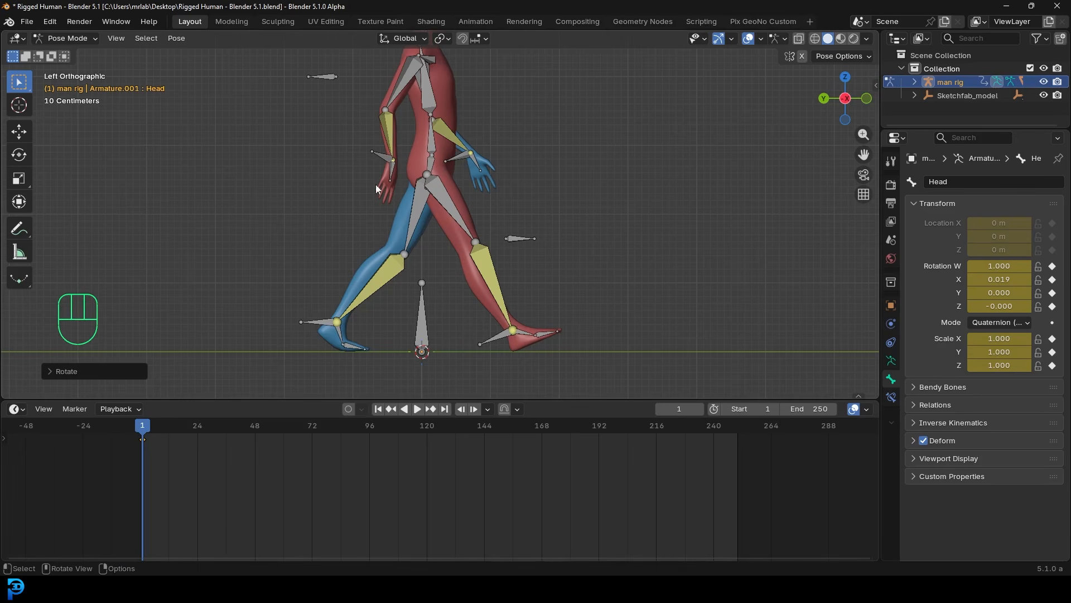
mouse_move(143, 440)
left_mouse_down()
mouse_move(157, 437)
mouse_move(168, 448)
mouse_move(160, 454)
left_mouse_up()
scroll(151, 455, "up", 4)
middle_click_drag(136, 457, 410, 505)
scroll(389, 505, "up", 3)
scroll(335, 480, "up", 2)
left_click_drag(252, 425, 278, 461)
scroll(276, 465, "up", 3)
middle_click_drag(254, 470, 349, 476)
scroll(341, 467, "up", 3)
scroll(278, 441, "up", 1)
middle_click_drag(273, 451, 281, 450)
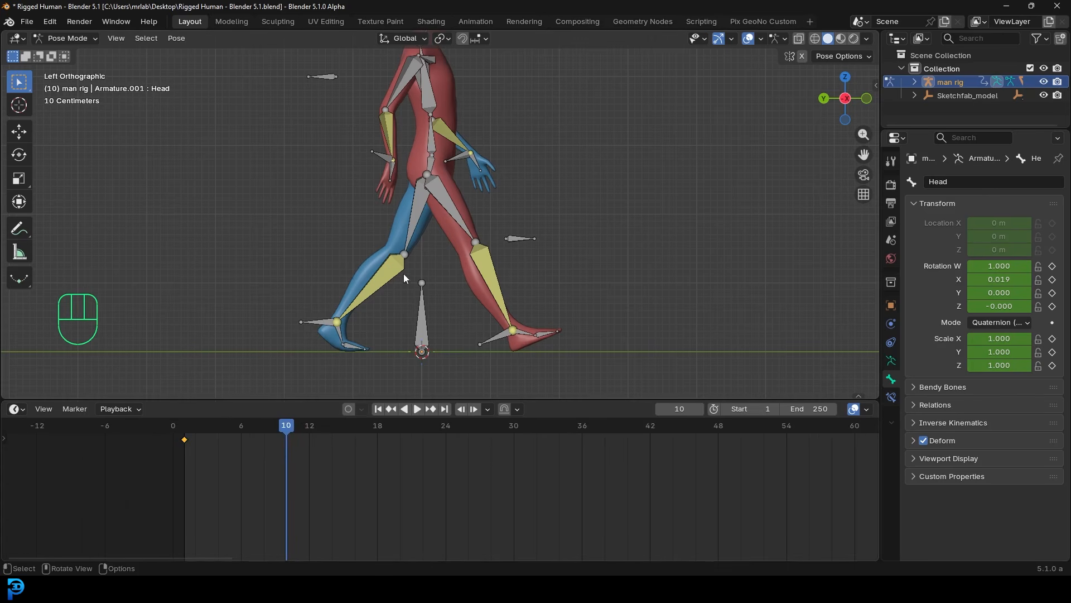
Step: Turn Auto Keying back on and lower the Hip bone about 0.2 m along global Z at frame 10
left_click(428, 162)
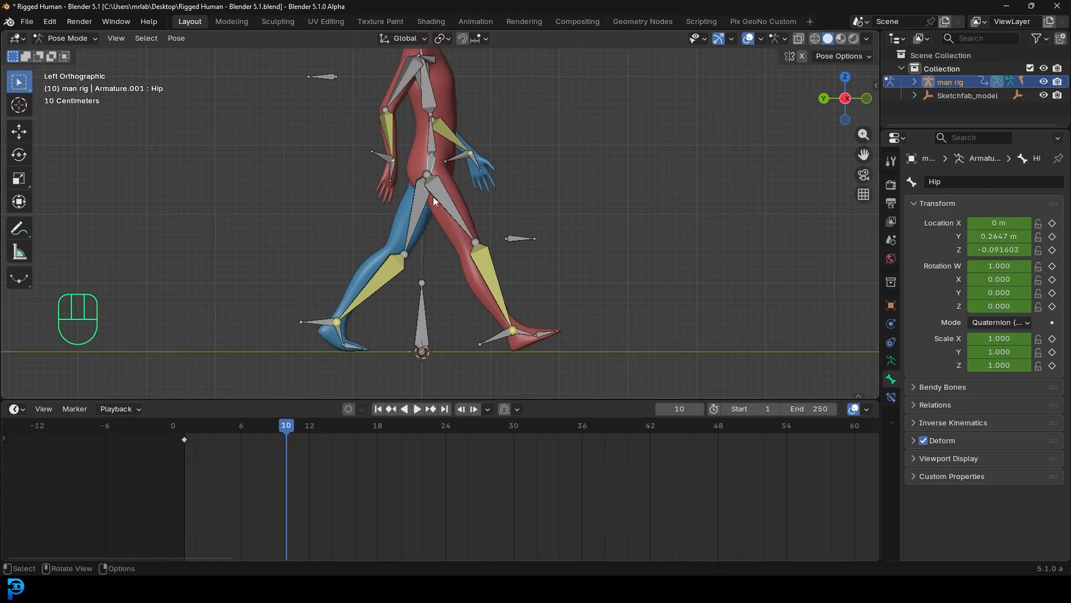
left_click(348, 409)
key("g")
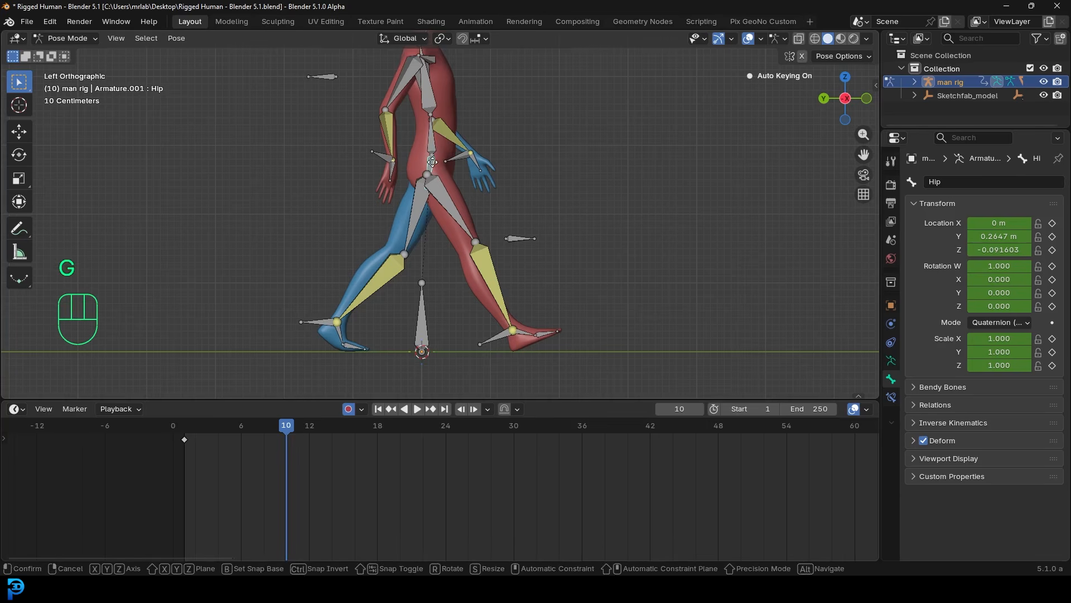
key("z")
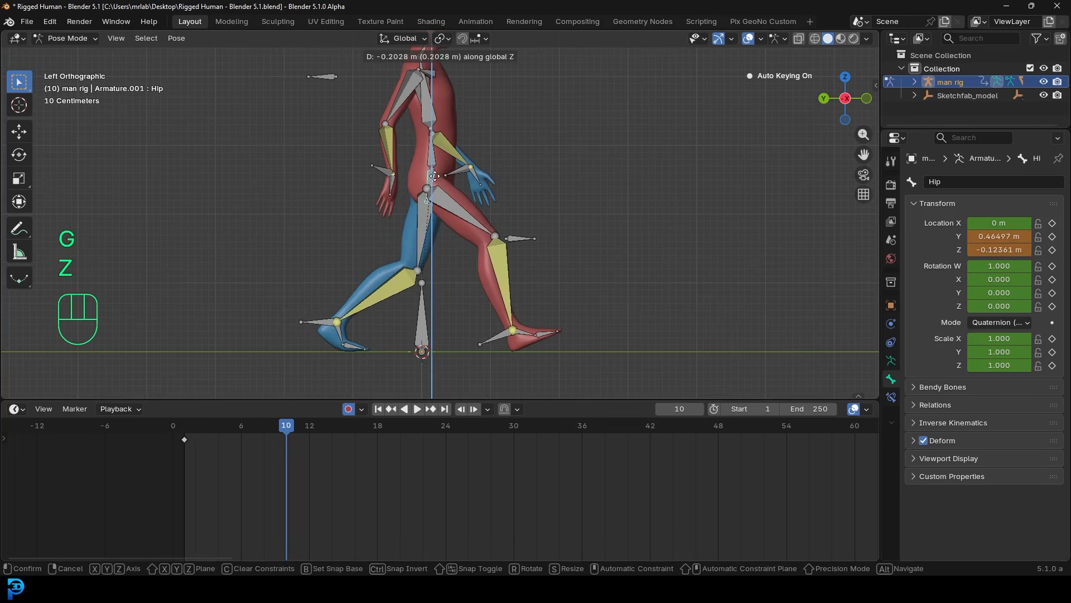
left_click(434, 176)
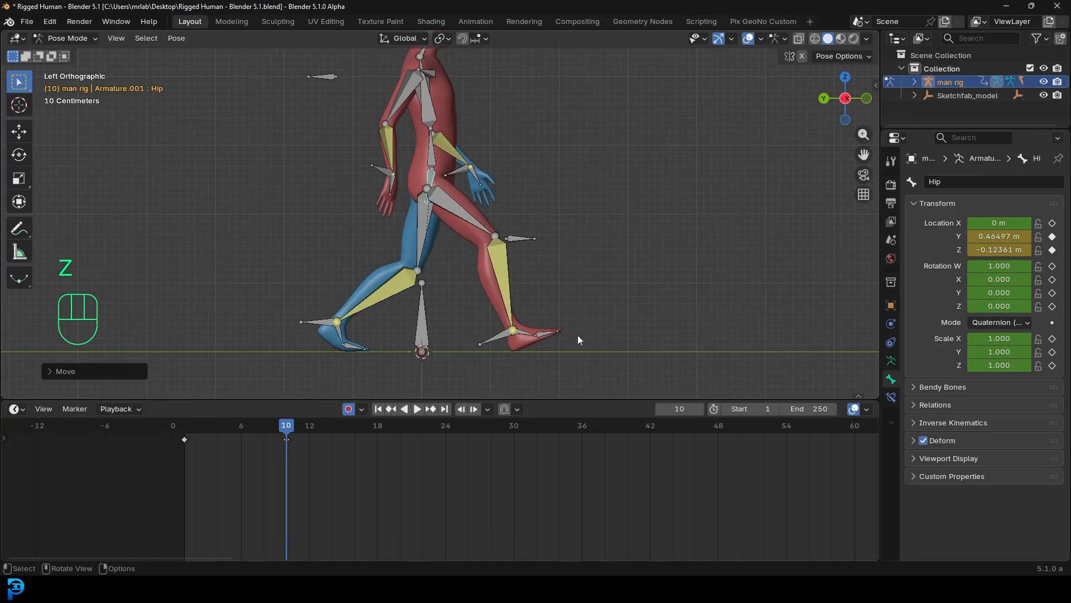
Step: Rotate the front foot's Leg_IK.R bone until the foot lies flat on the ground line
left_click(501, 334)
middle_click_drag(507, 342, 487, 277, "shift")
scroll(486, 279, "up", 2)
key("r")
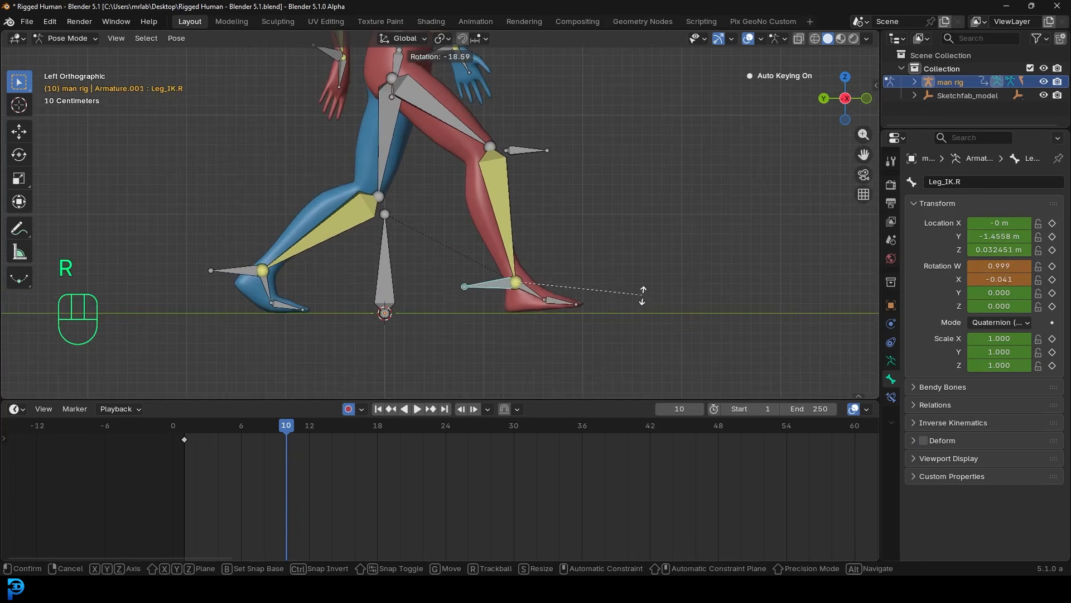
left_click(640, 308)
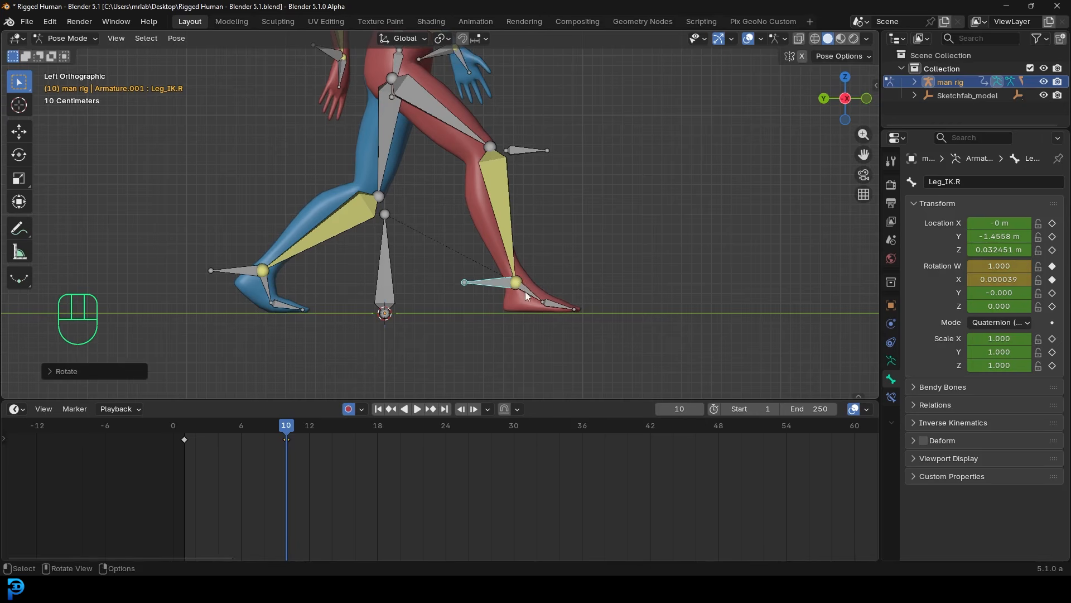
key("g")
right_click(554, 310)
Step: Move the rear foot's Leg_IK.L bone about 0.25 m backward along global Y
left_click(249, 268)
middle_click_drag(302, 272, 315, 280, "shift")
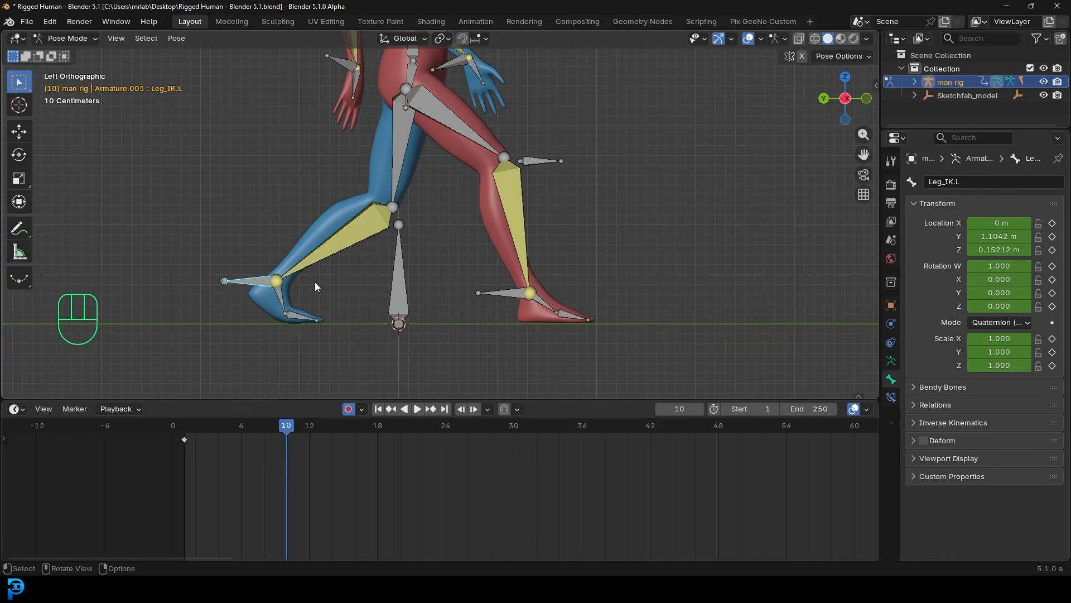
key("f")
key("g")
key("y")
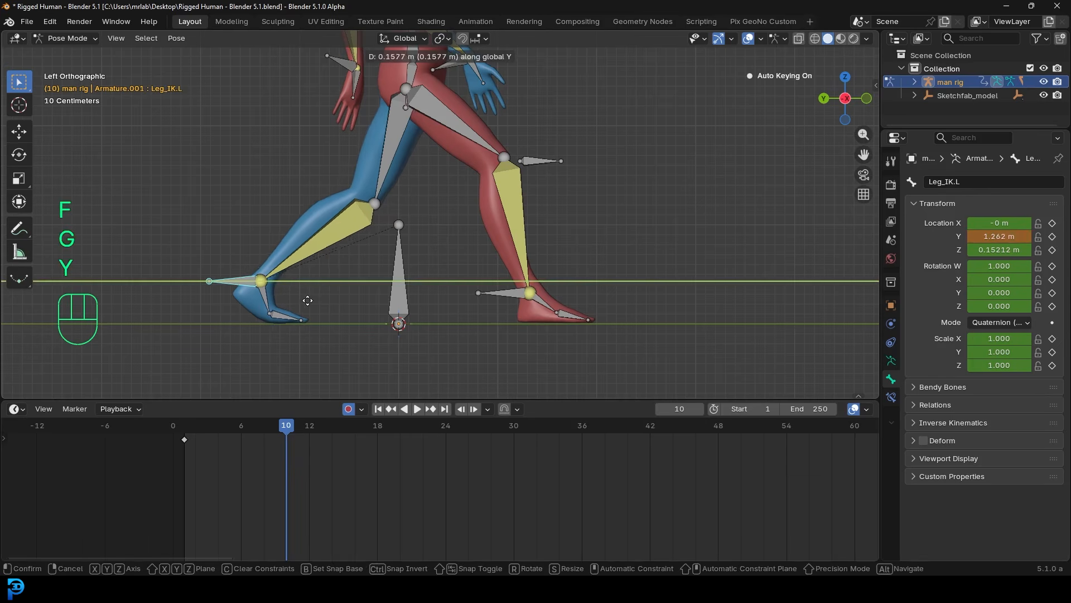
left_click(301, 299)
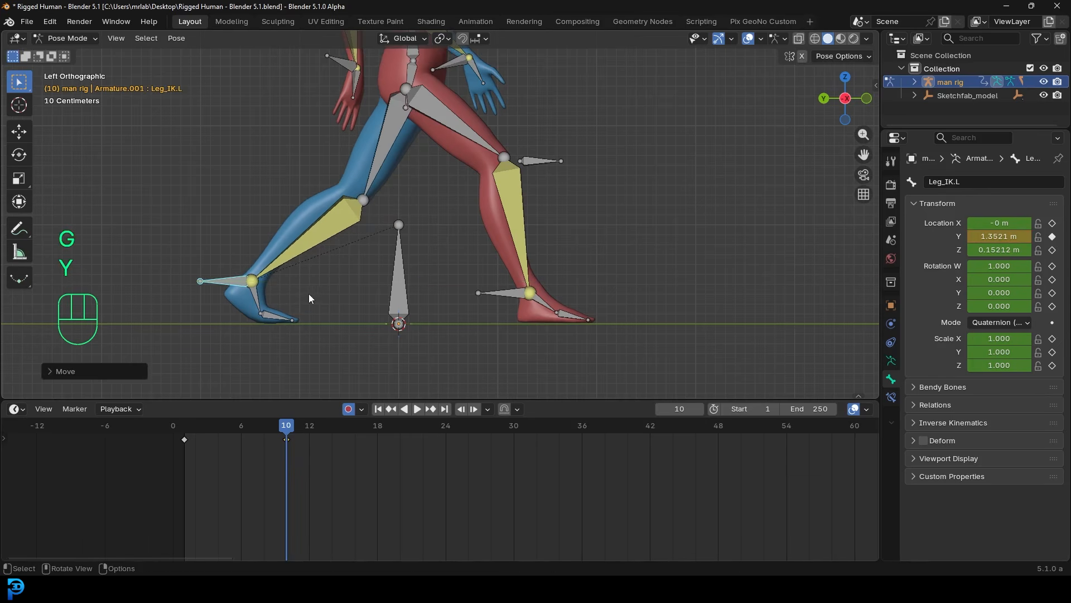
Step: Rotate Leg_IK.L about -29 degrees to lift the rear heel, and rotate the Toe.L bone downward
key("r")
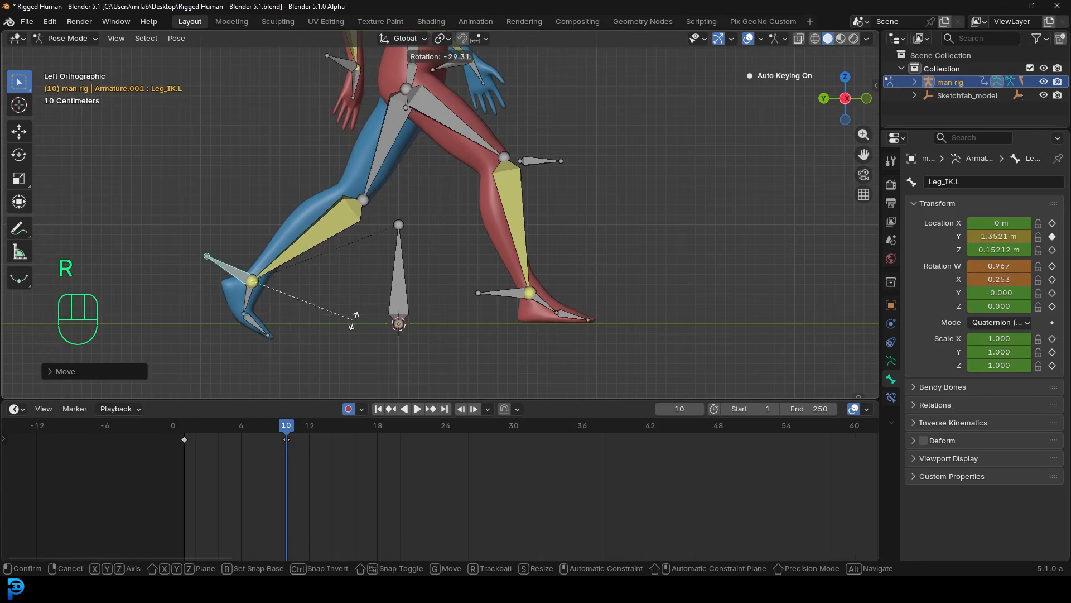
left_click(254, 330)
left_click(260, 326)
key("r")
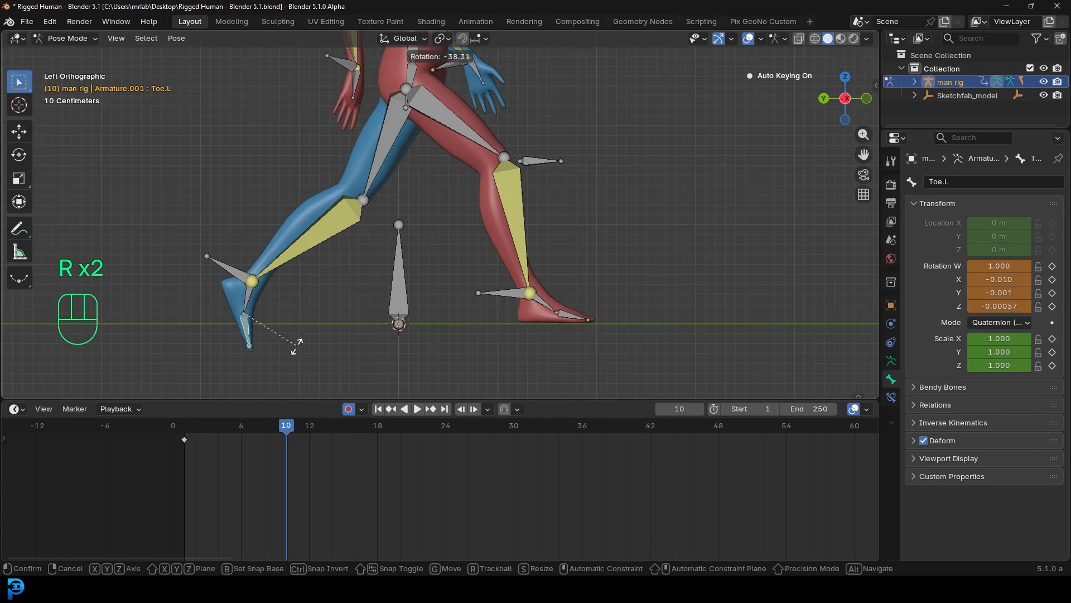
left_click(301, 346)
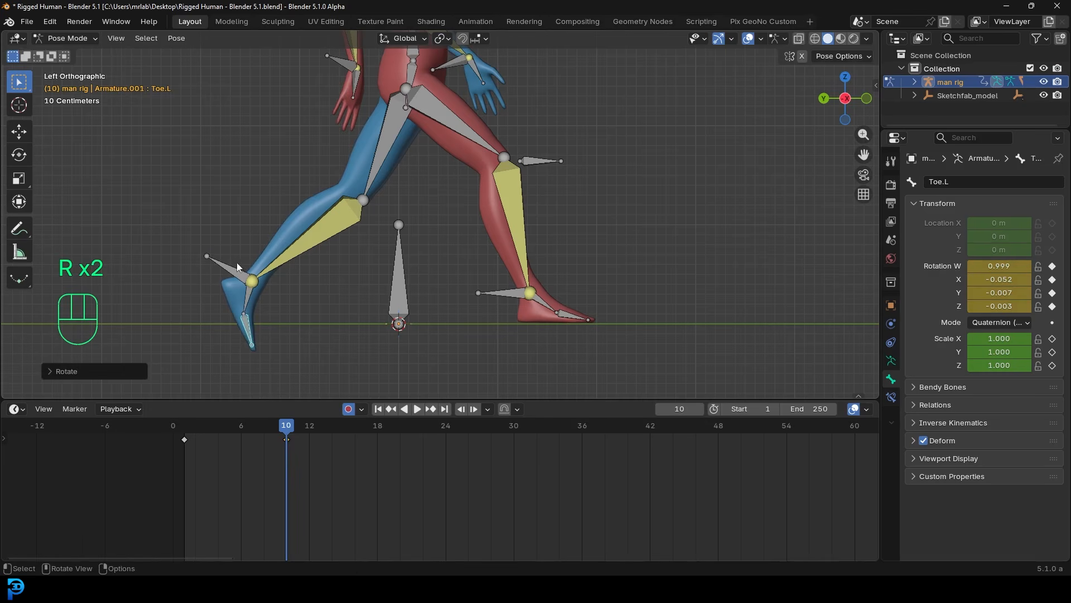
Step: Raise Leg_IK.L about 0.26 m so the rear toe tip sits on the ground line
left_click(240, 276)
key("g")
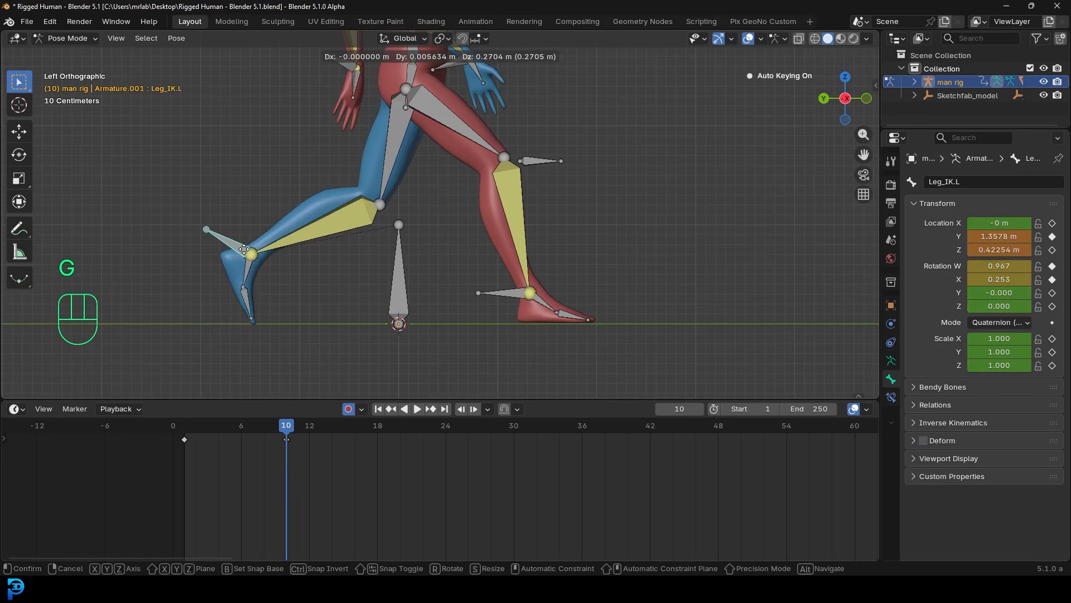
left_click(248, 251)
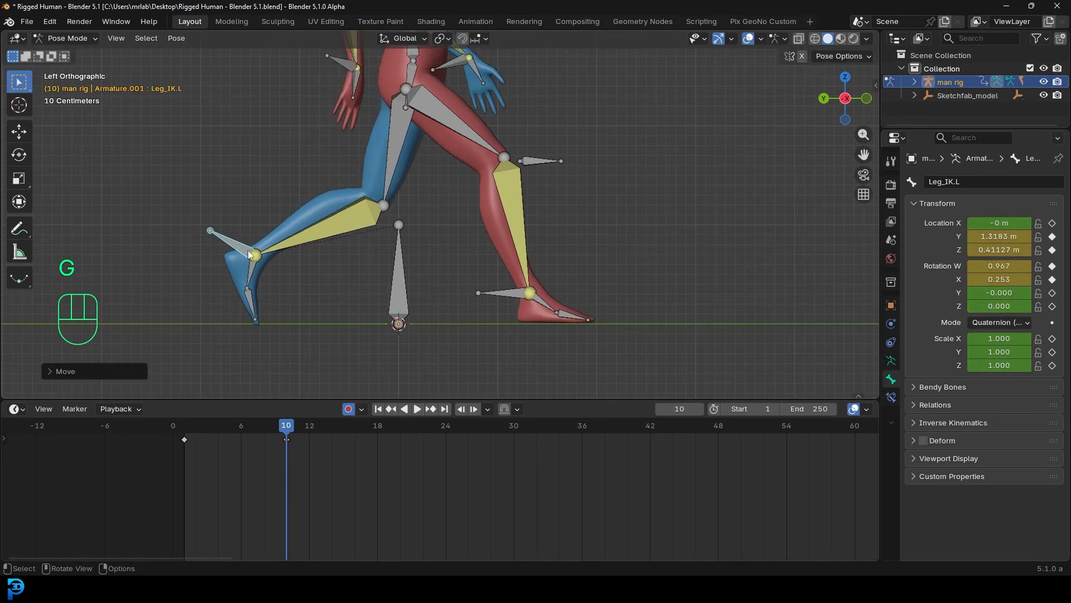
Step: Readjust the Toe.L bone's rotation and tilt Leg_IK.L slightly further to steepen the rear foot
left_click(251, 304)
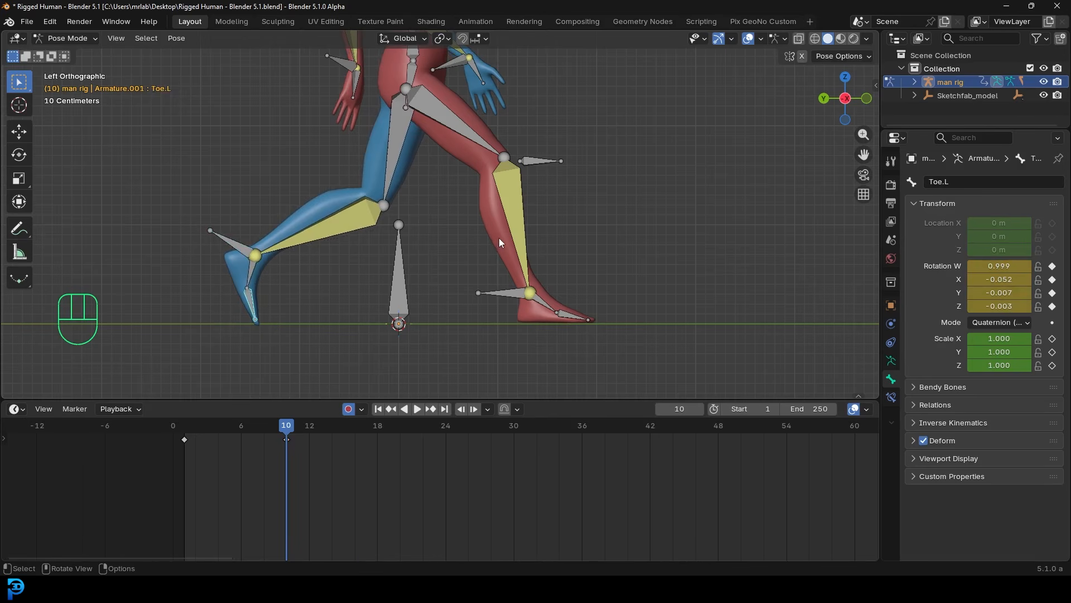
scroll(500, 238, "down", 2)
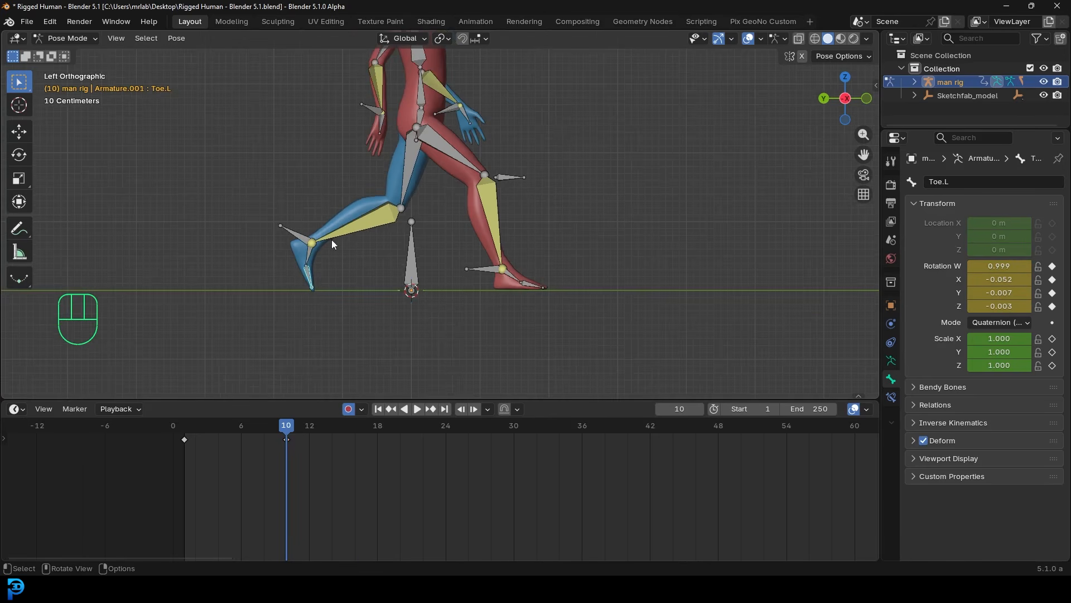
scroll(334, 239, "up", 2)
key("r")
left_click(329, 314)
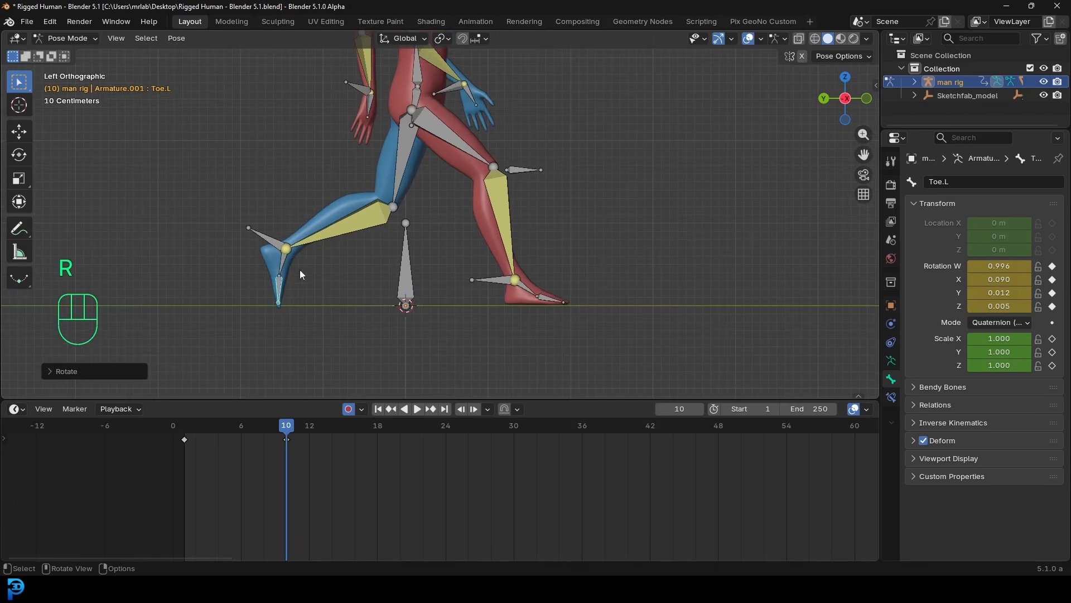
key("r")
left_click(307, 292)
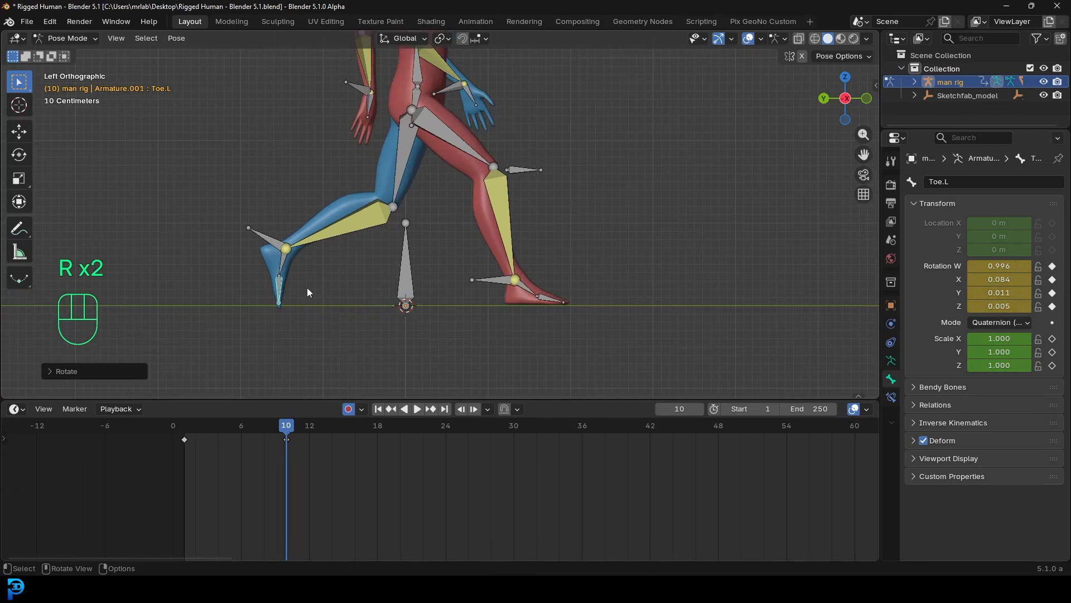
left_click(268, 241)
key("r")
left_click(366, 244)
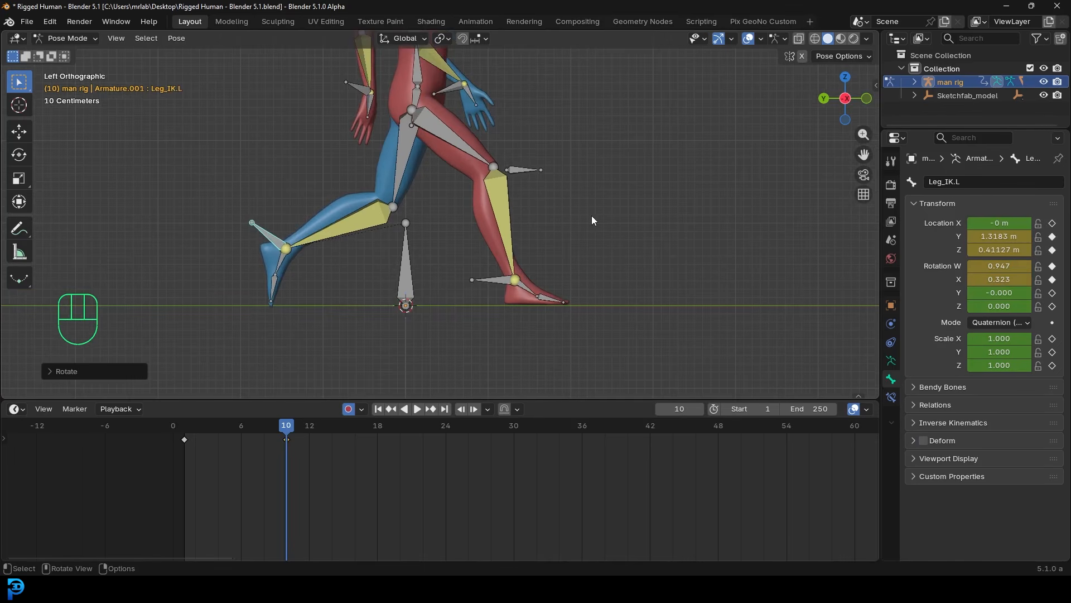
Step: Move the Arm_IK.R bone about 0.37 m backward and slightly upward to widen the right arm's swing
scroll(556, 200, "down", 5)
middle_click_drag(482, 203, 450, 227, "shift")
scroll(450, 227, "up", 2)
left_click(414, 202)
scroll(397, 202, "up", 6)
middle_click_drag(392, 200, 436, 262, "shift")
scroll(396, 260, "up", 1)
scroll(394, 254, "down", 1)
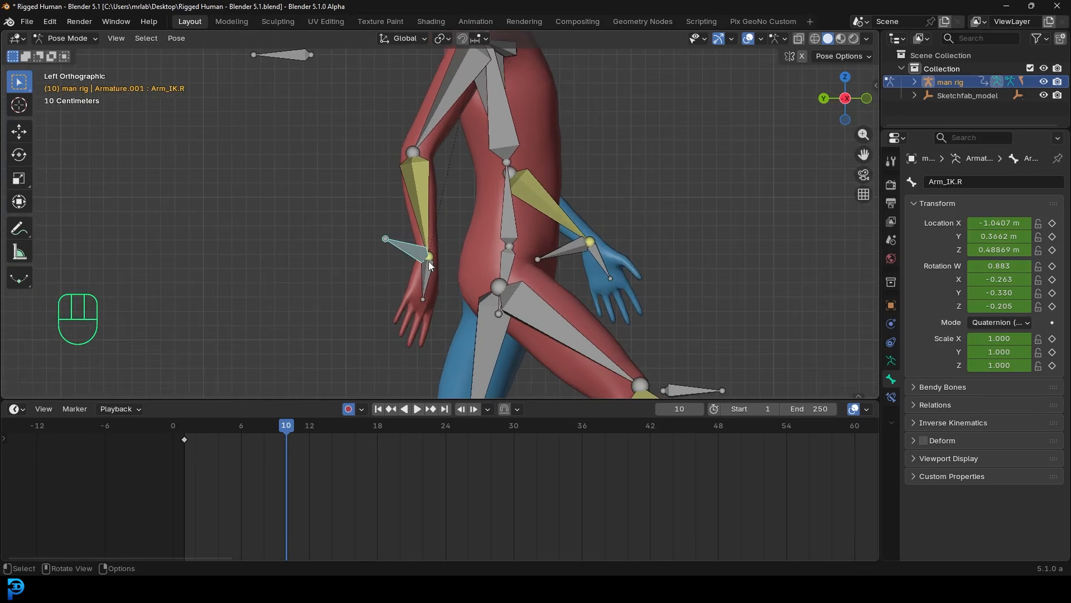
key("g")
left_click(393, 246)
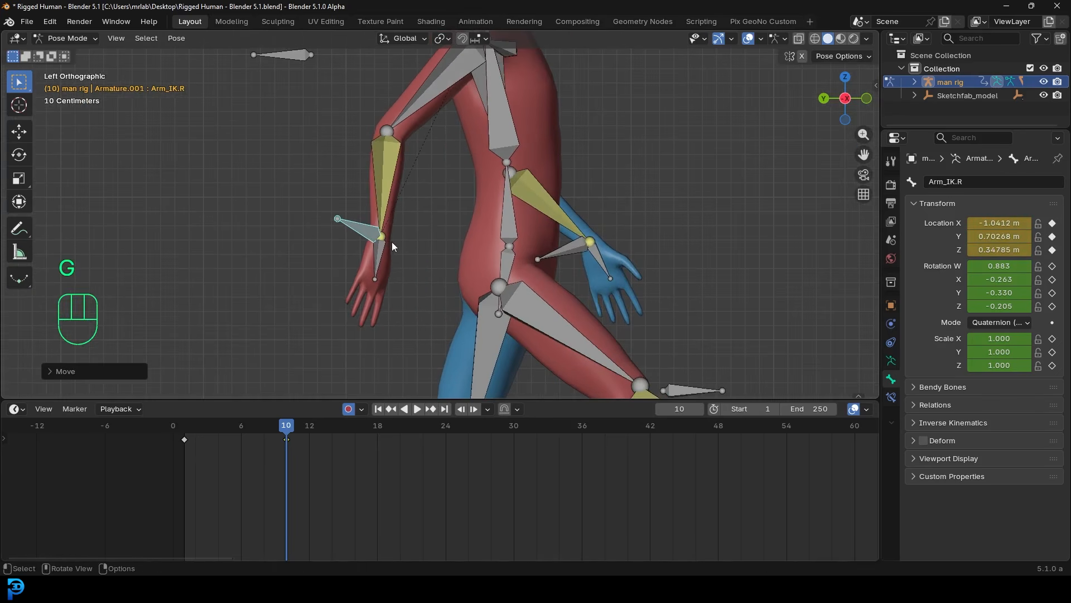
key("g")
left_click(497, 277)
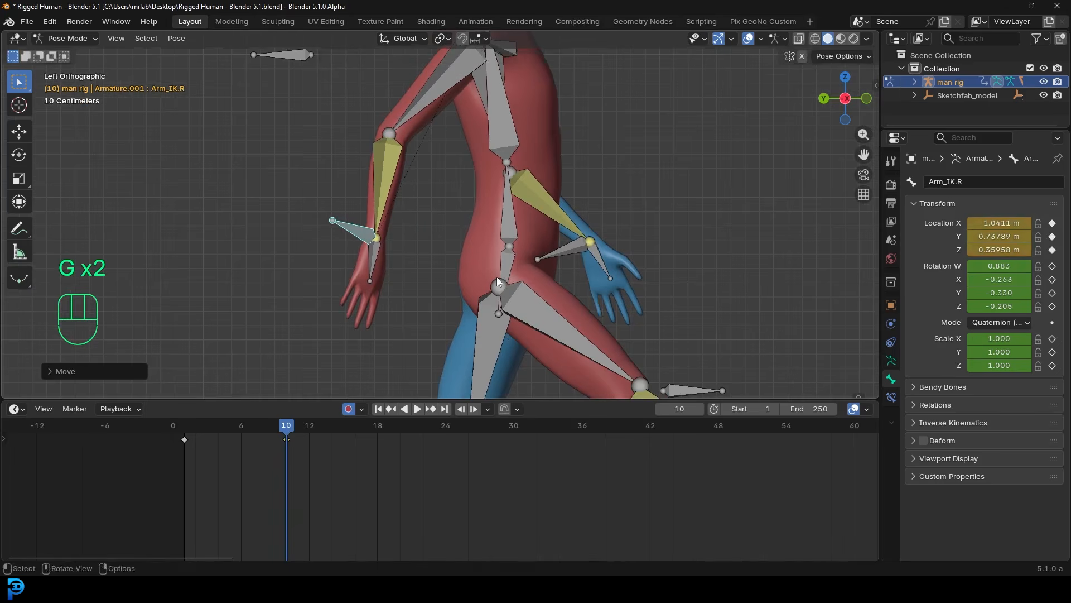
Step: Rotate the Arm_IK.R bone so the right hand angles backward away from the body
key("r")
left_click(500, 309)
key("r")
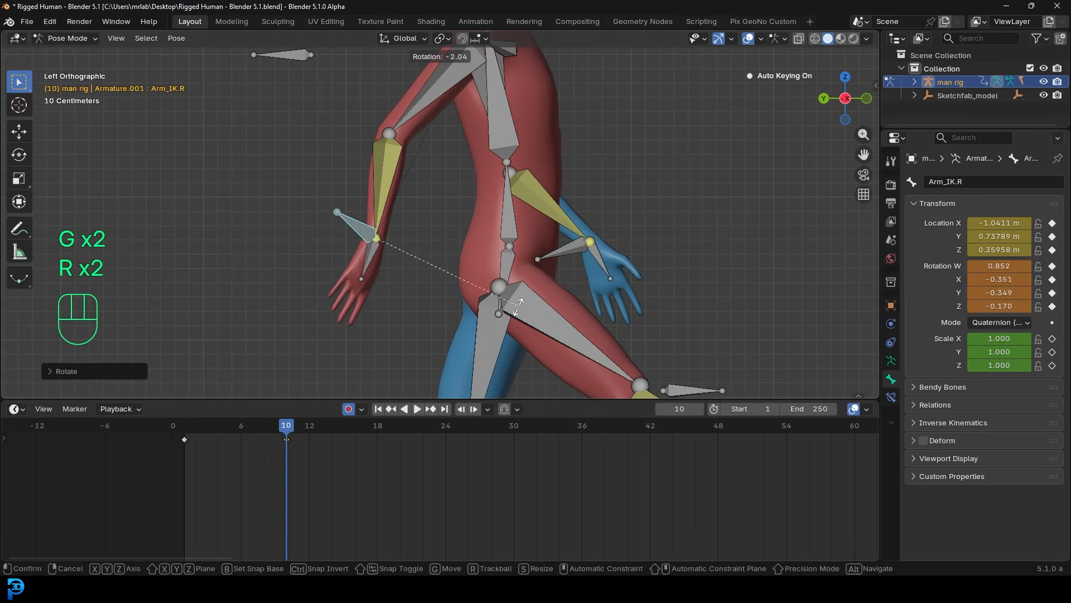
left_click(572, 242)
Step: Move the Arm_IK.L bone about 0.28 m forward and slightly upward, and rotate it to angle the left hand forward
left_click(584, 253)
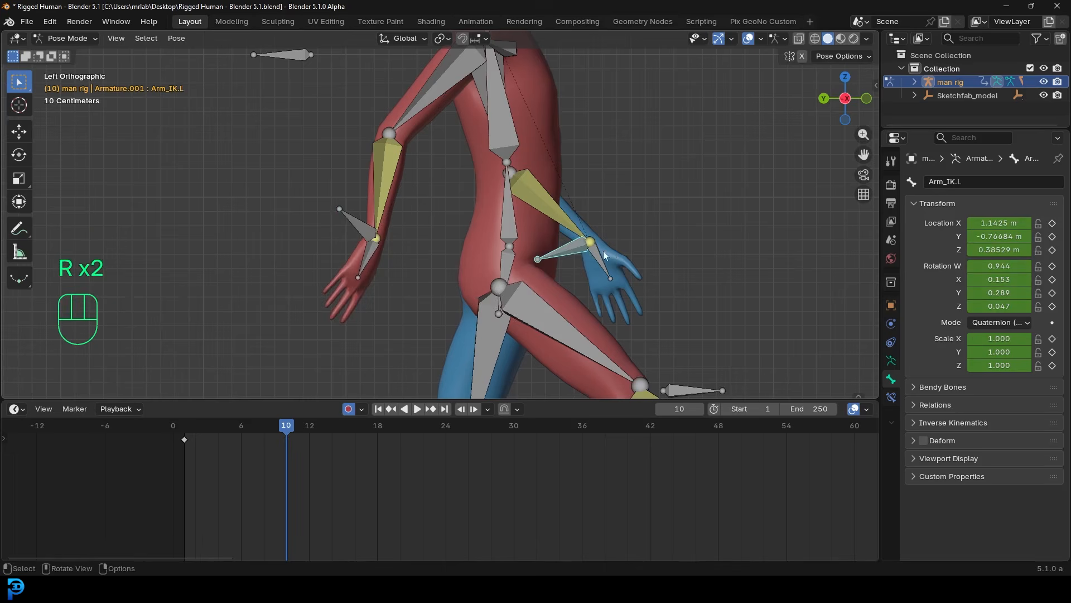
middle_click_drag(604, 250, 590, 261, "shift")
key("g")
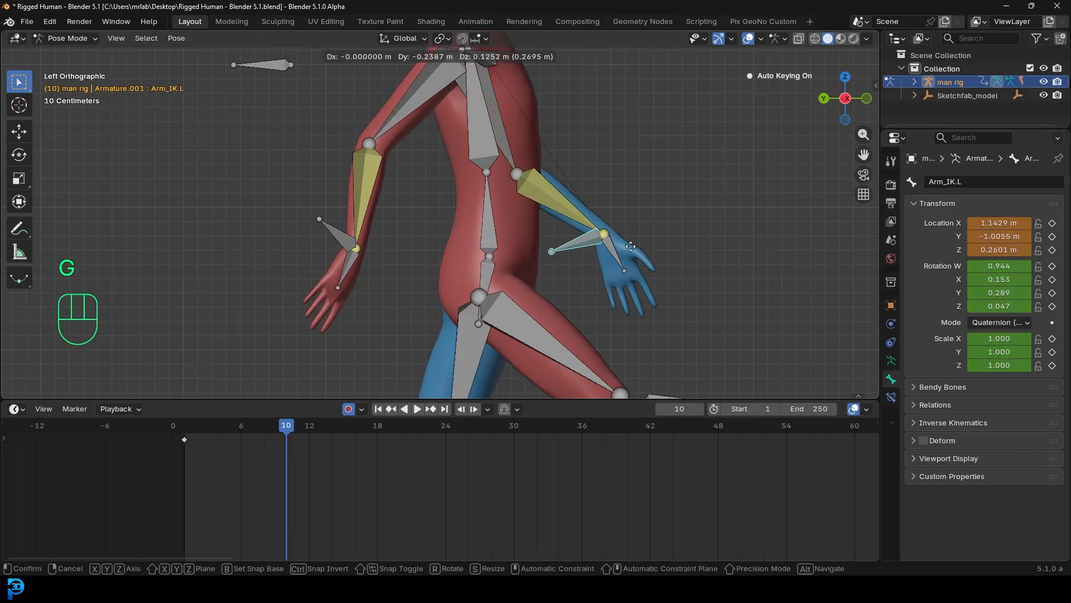
left_click(633, 246)
key("r")
left_click(722, 225)
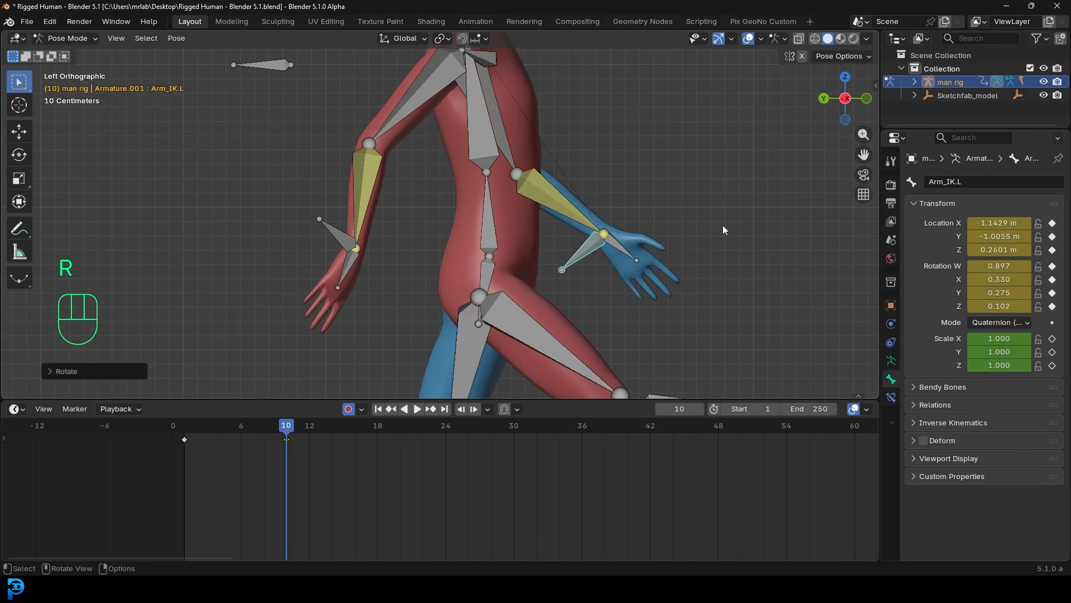
scroll(650, 239, "down", 2)
key("g")
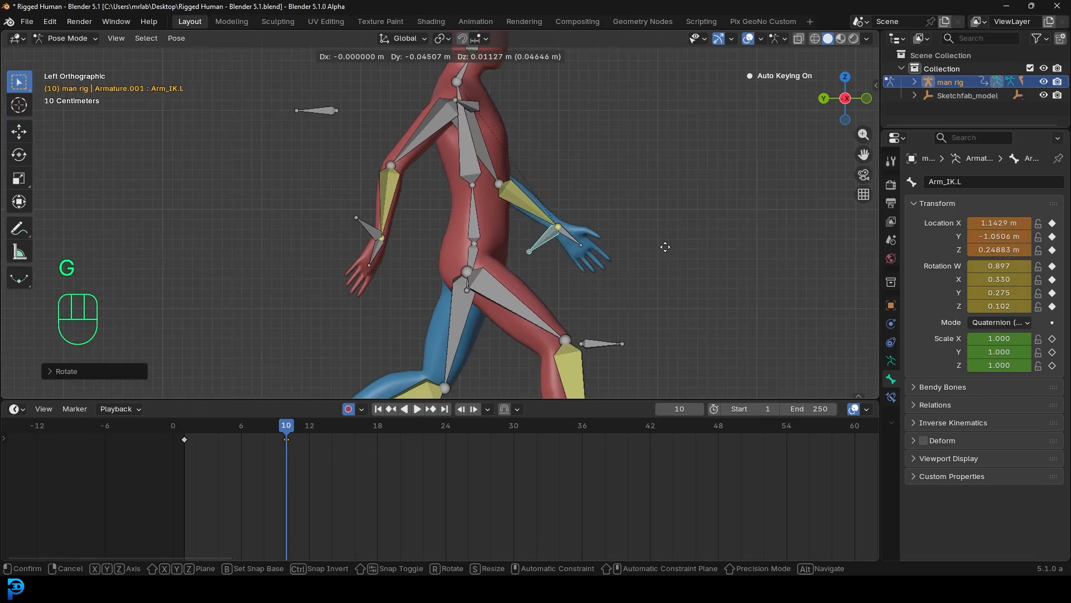
left_click(664, 251)
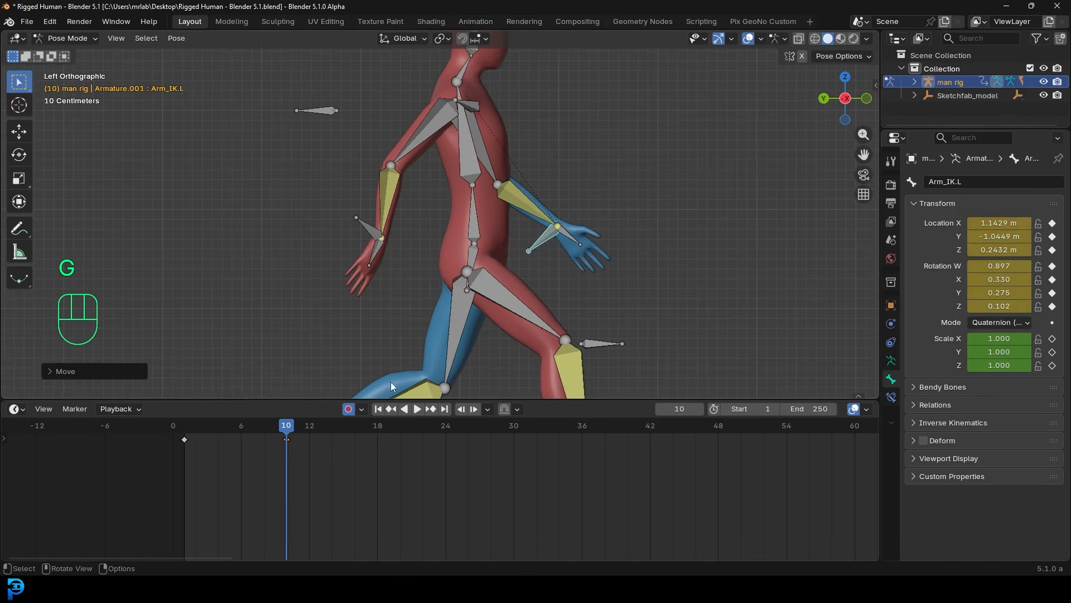
Step: Insert keyframes for all of the rig's bones at frame 10 and turn off Auto Keying
scroll(530, 255, "down", 3)
key("a")
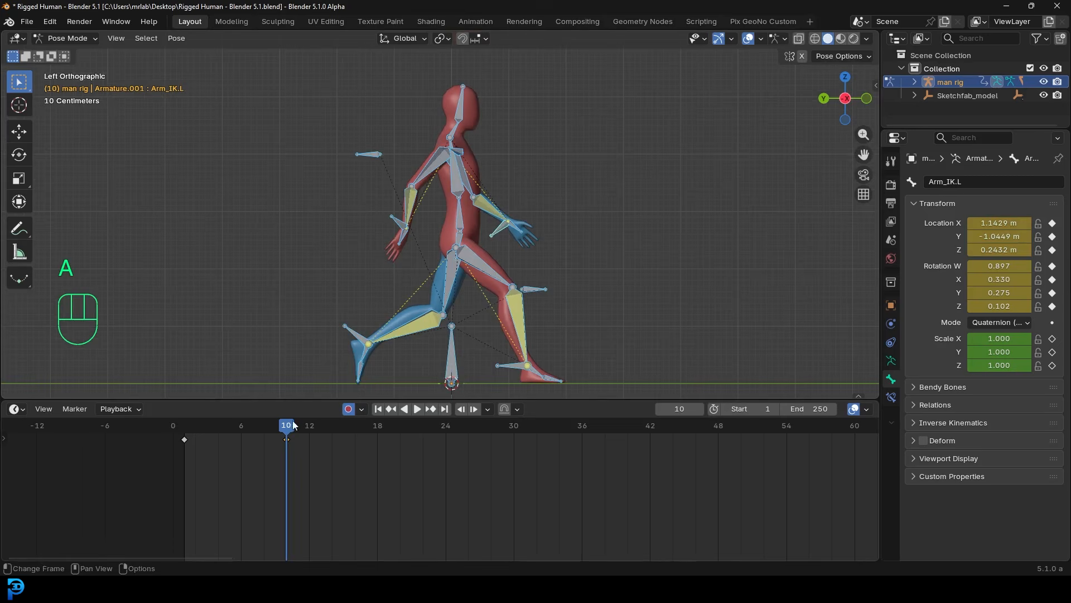
key("i")
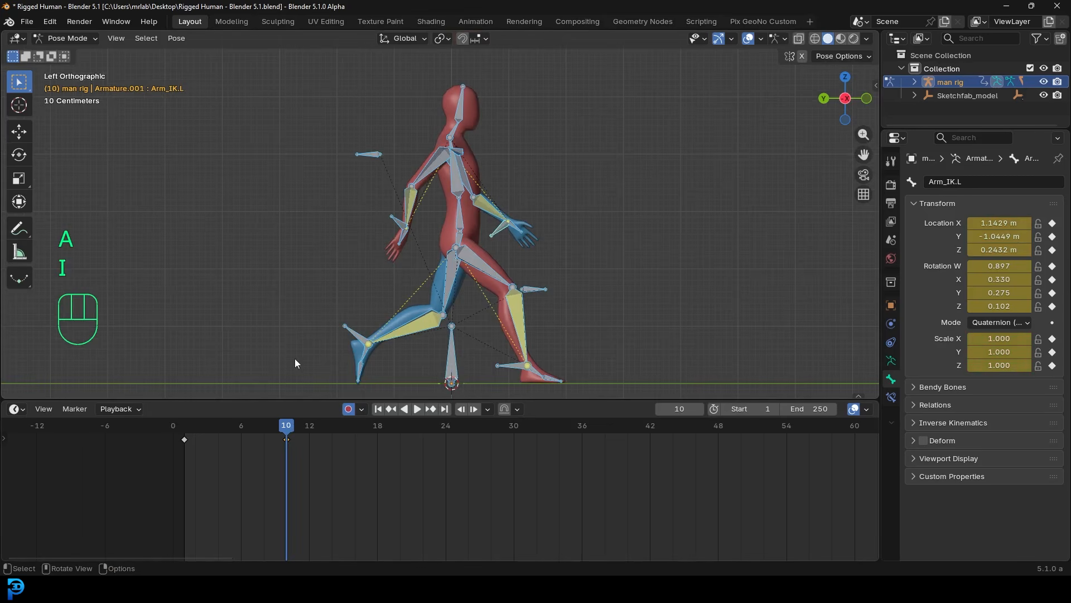
left_click(349, 408)
Step: Scrub and play the animation from frame 1 past frame 10 to review the motion between the two poses
left_click_drag(171, 446, 180, 448)
scroll(482, 240, "down", 4)
key("space")
key("space")
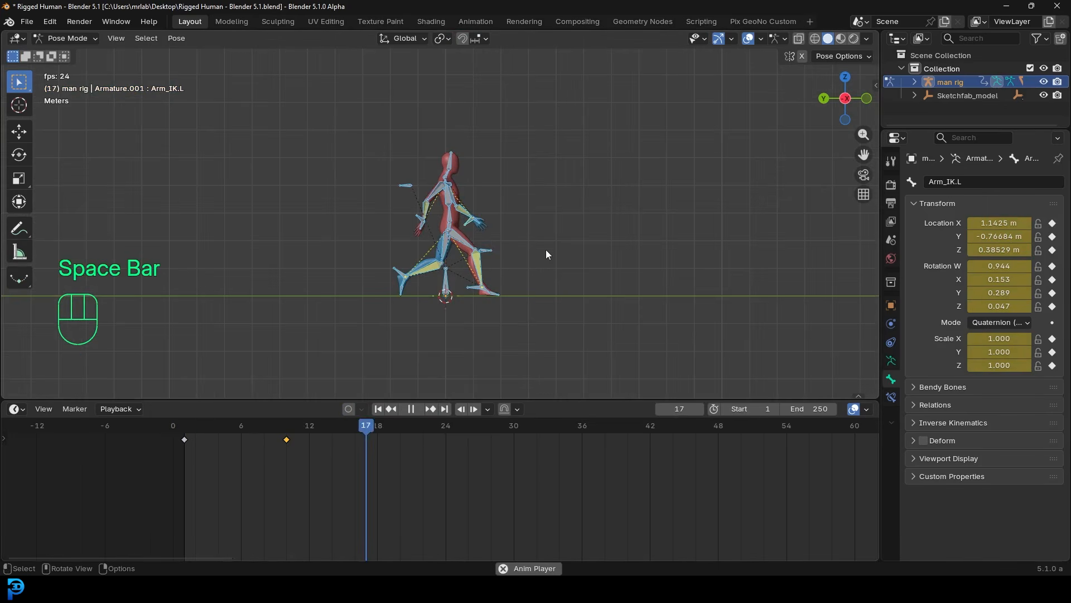
left_click_drag(226, 441, 190, 444)
key("space")
key("space")
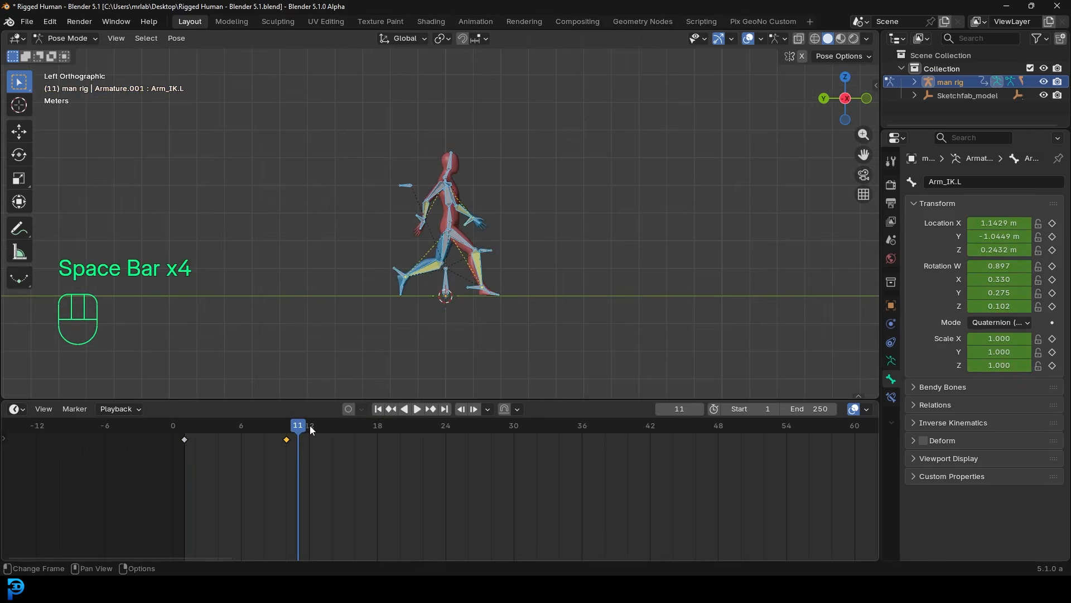
key("space")
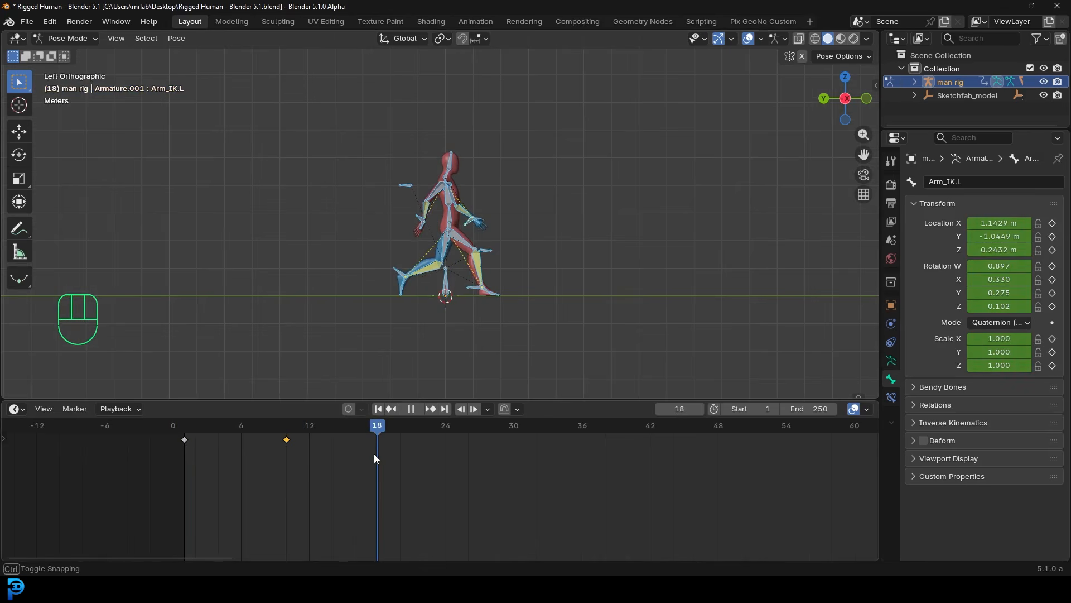
Step: Move the playhead to frame 20 and turn Auto Keying back on
left_click_drag(375, 454, 396, 457)
scroll(424, 243, "up", 3)
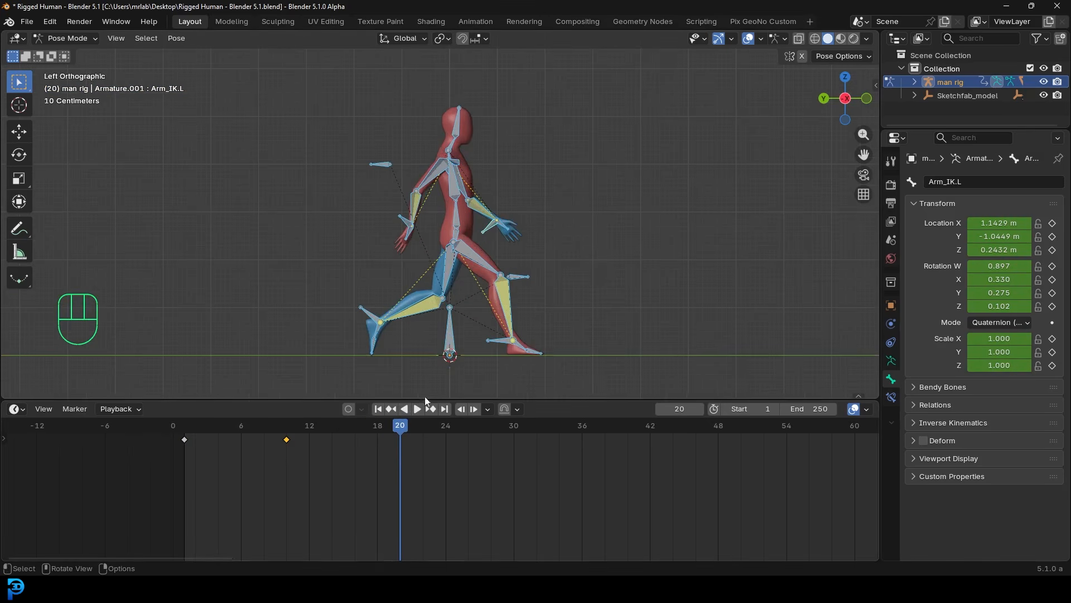
left_click(349, 409)
scroll(459, 242, "up", 2)
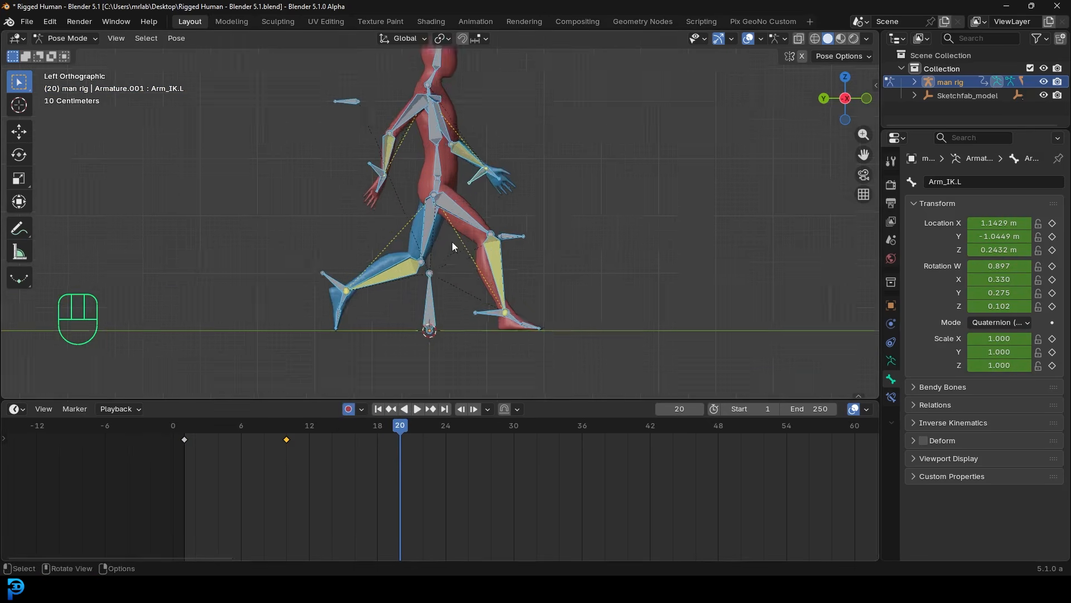
Step: Raise the Hip bone about 0.2 m along the global Z axis
left_click(439, 177)
key("g")
key("z")
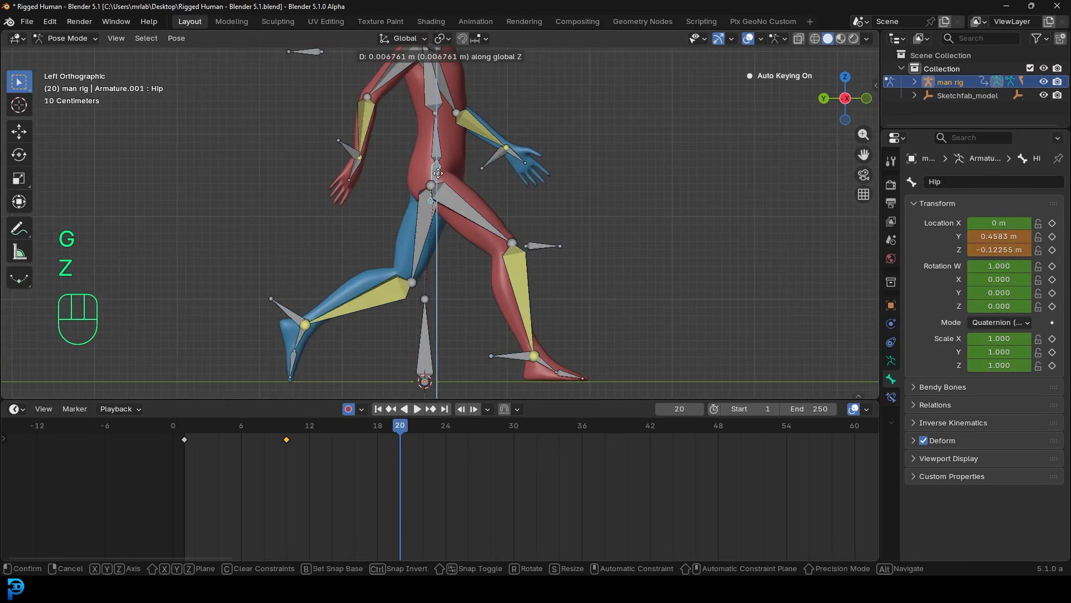
left_click(441, 161)
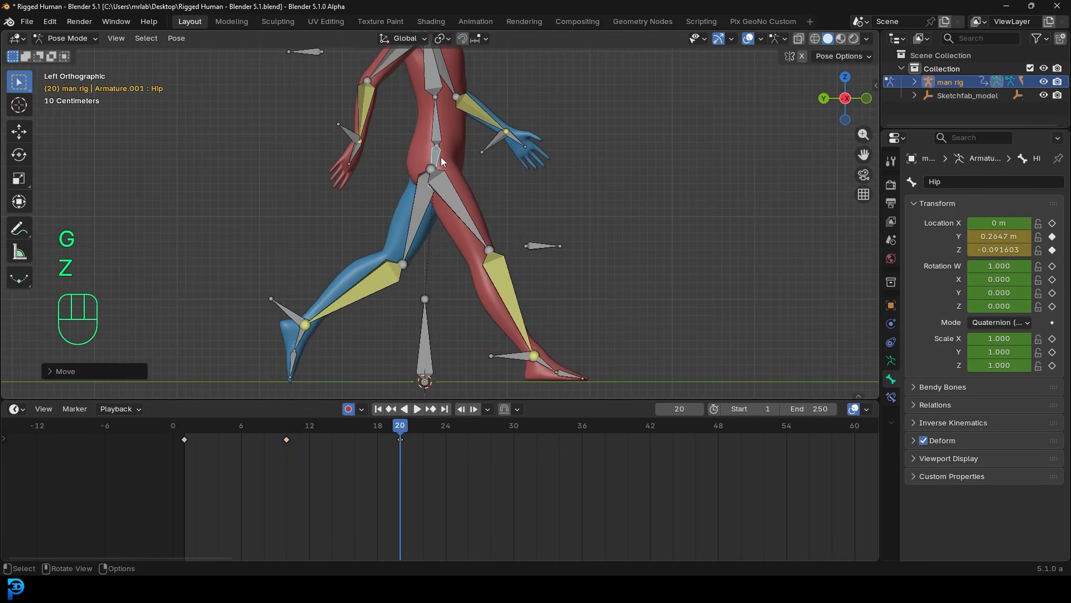
Step: Move the Leg_IK.R bone about 1.38 m backward along global Y so the right foot stands beneath the body
left_click(510, 361)
middle_click_drag(510, 361, 507, 286, "shift")
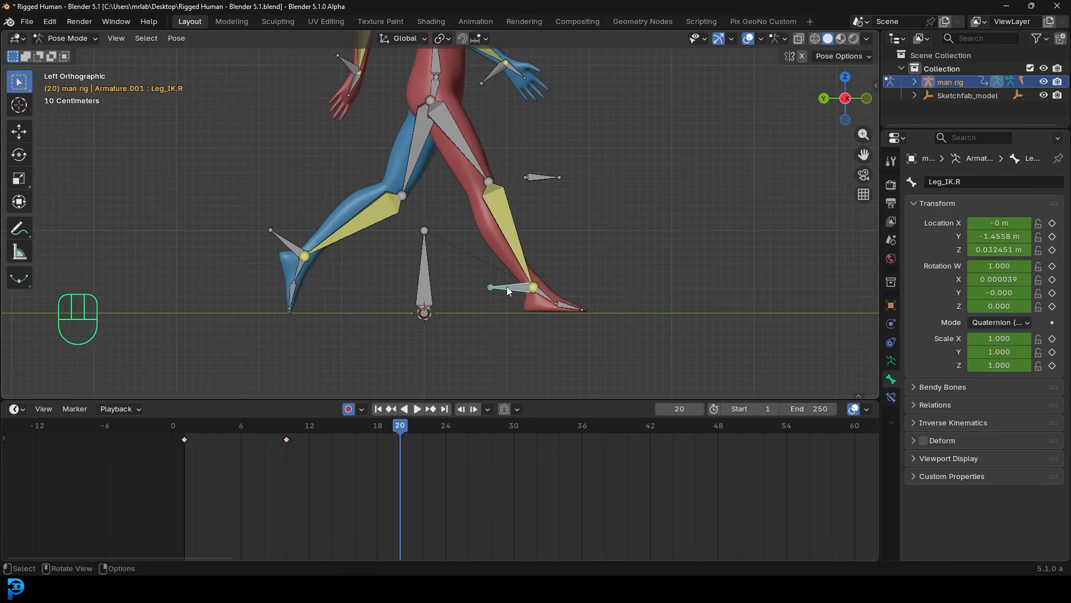
key("g")
key("y")
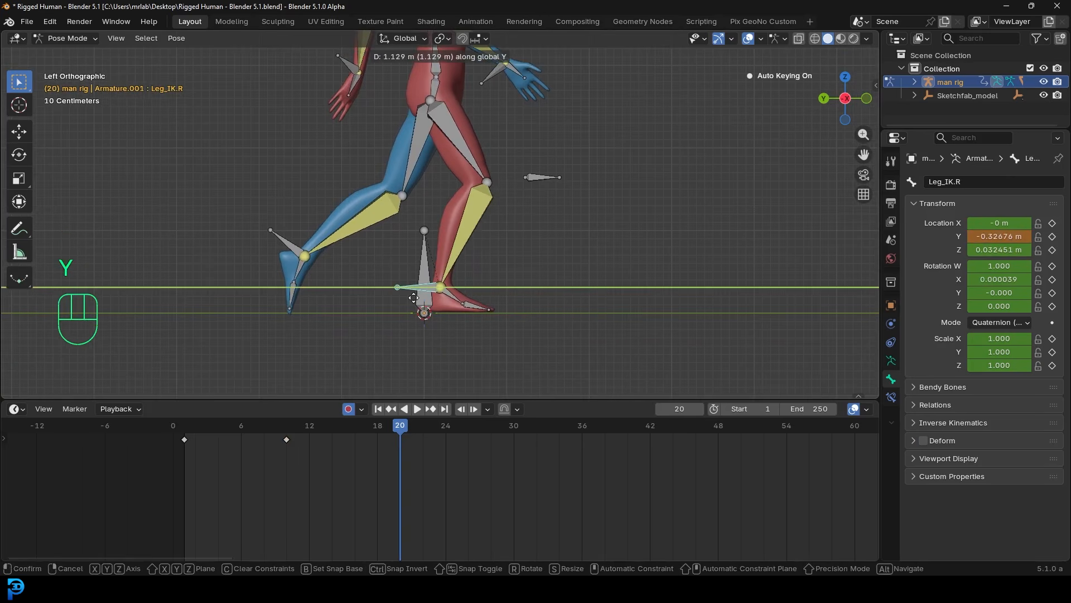
left_click(399, 232)
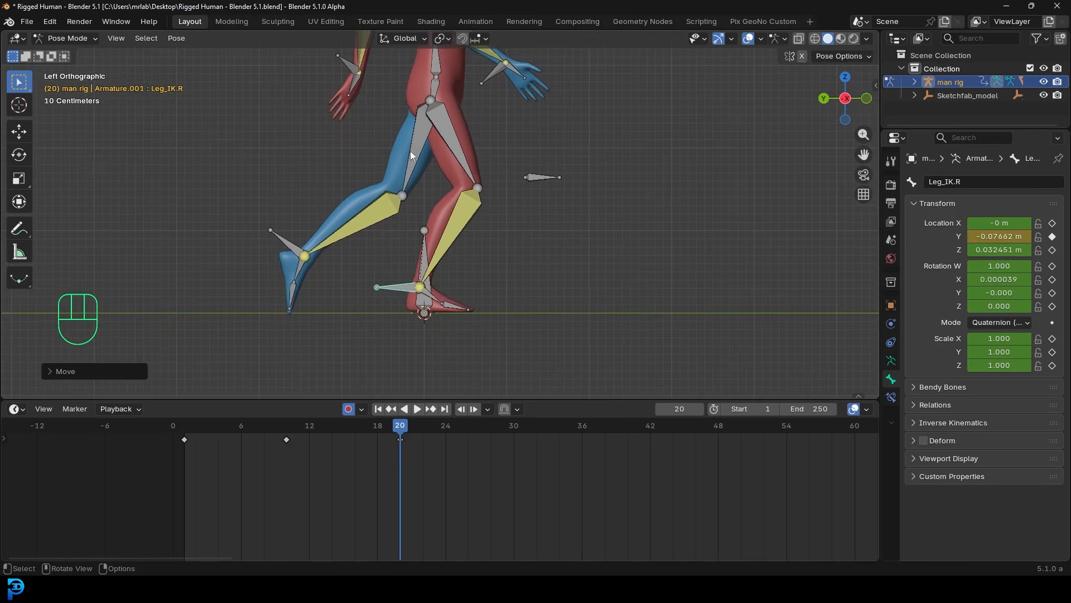
Step: Raise the Hip bone a further 0.21 m or so along global Z to straighten the supporting right leg
left_click(440, 82)
key("g")
key("z")
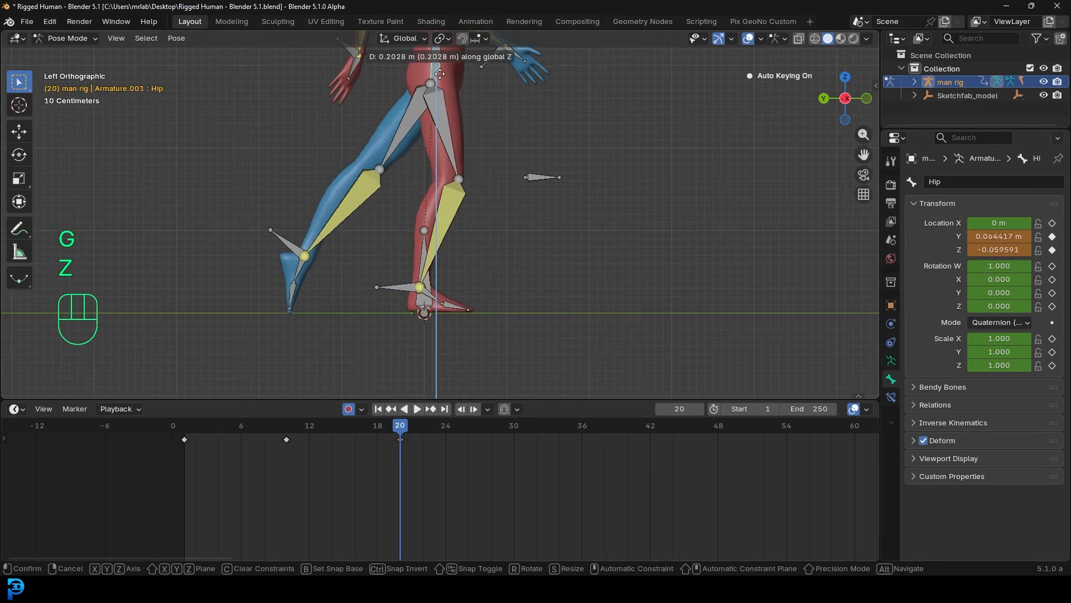
left_click(439, 76)
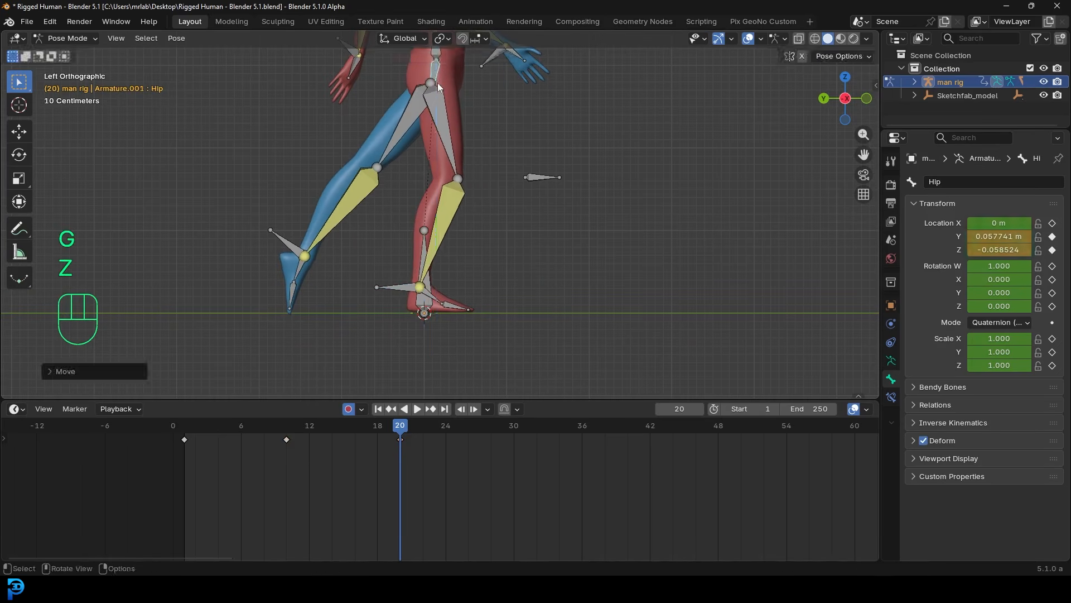
Step: Move the Leg_IK.L bone about 0.91 m forward and 0.77 m up to lift the left foot, and rotate it slightly
left_click(292, 247)
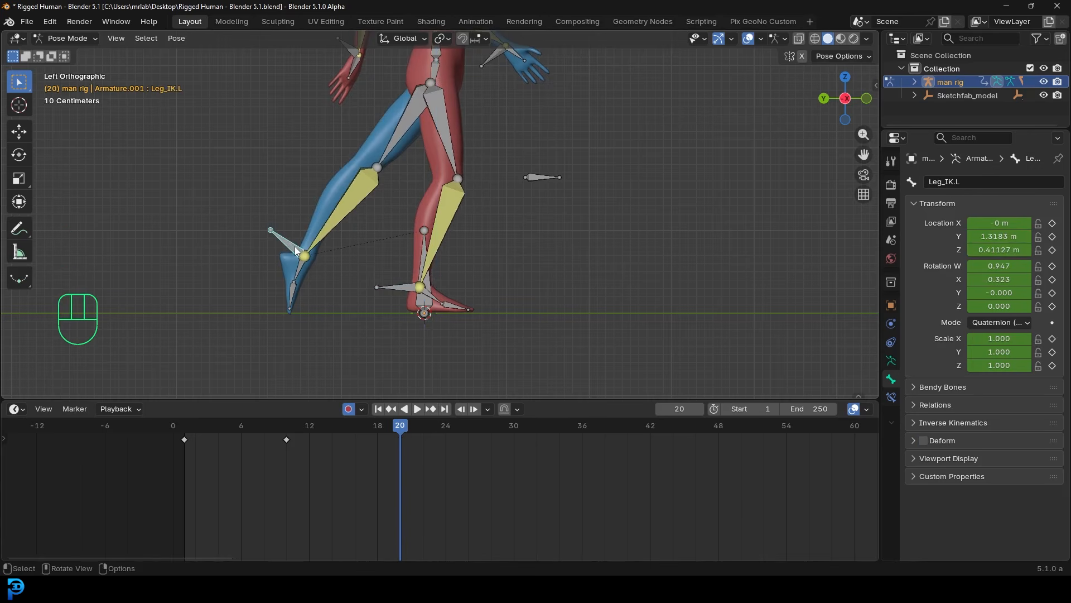
key("g")
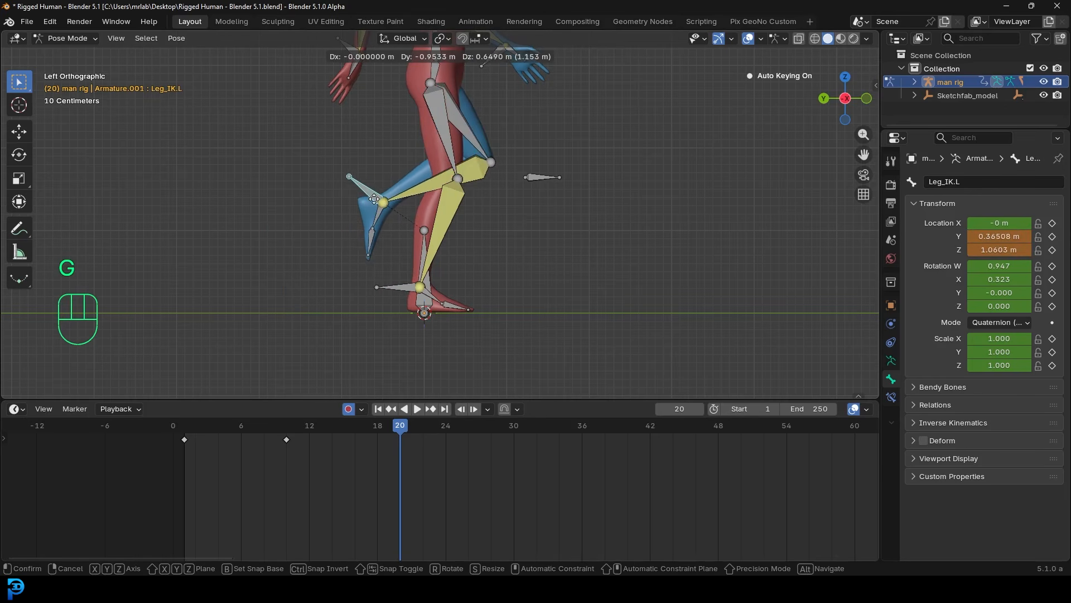
left_click(371, 190)
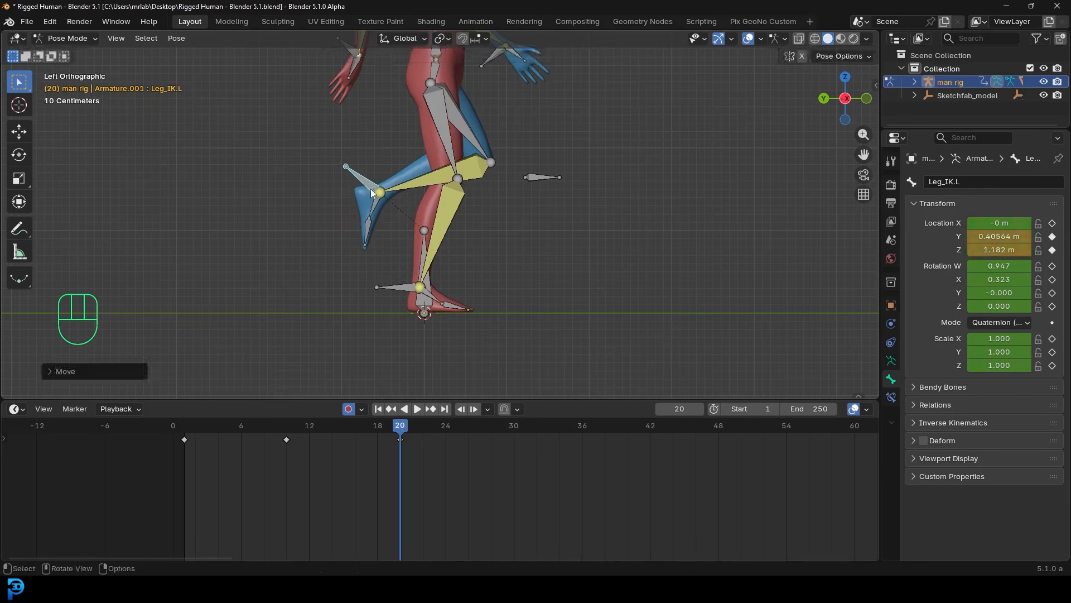
key("r")
left_click(550, 268)
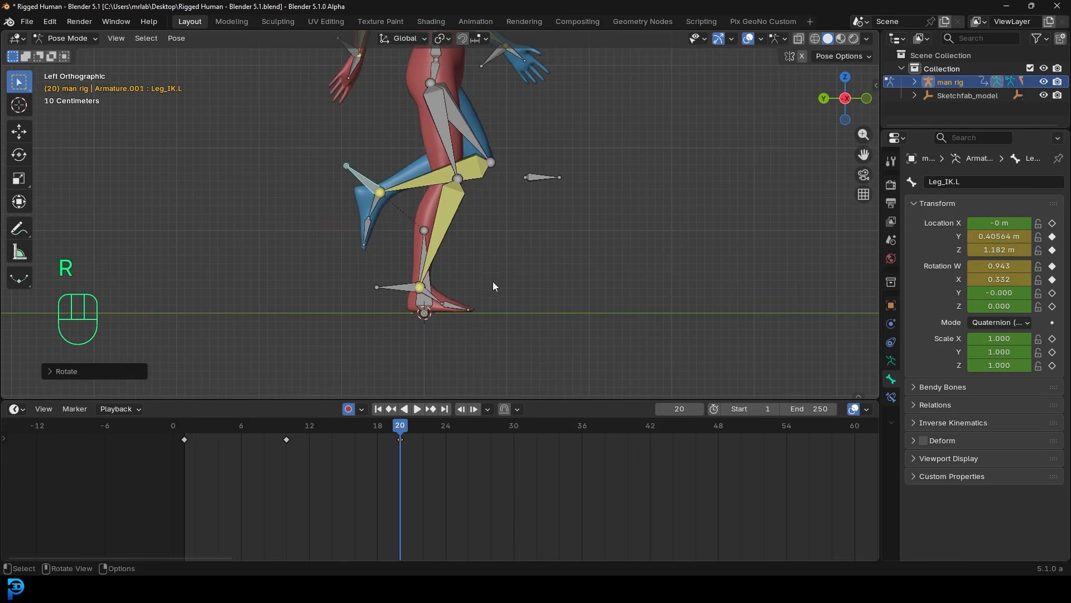
Step: Nudge the Hip bone down by less than 0.01 m
scroll(458, 168, "down", 2)
middle_click_drag(456, 156, 473, 218, "shift")
scroll(469, 200, "up", 2)
left_click(460, 161)
key("g")
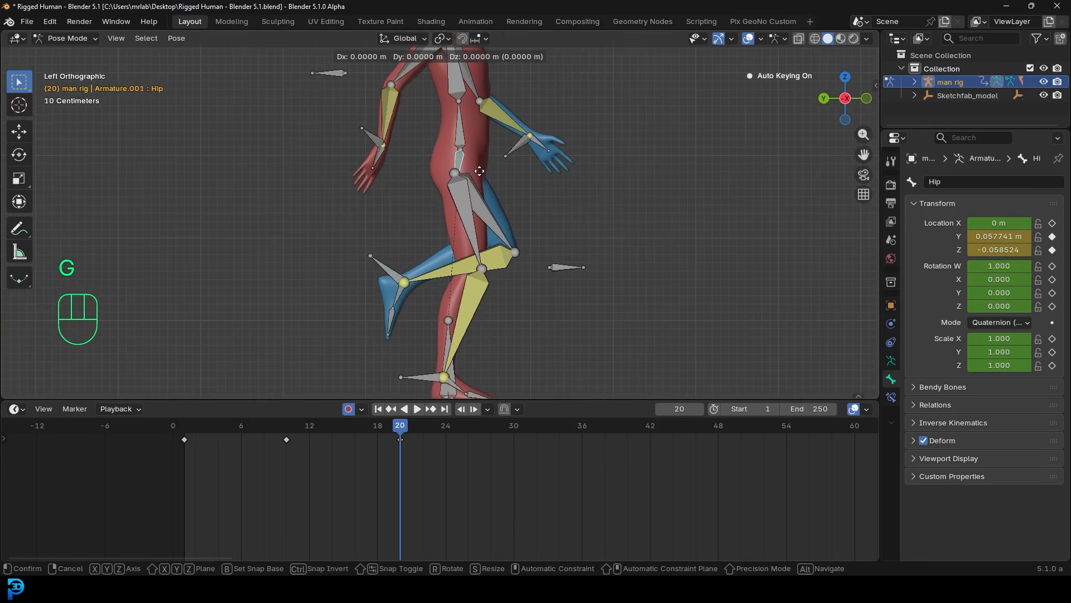
left_click(480, 171)
scroll(490, 143, "down", 1)
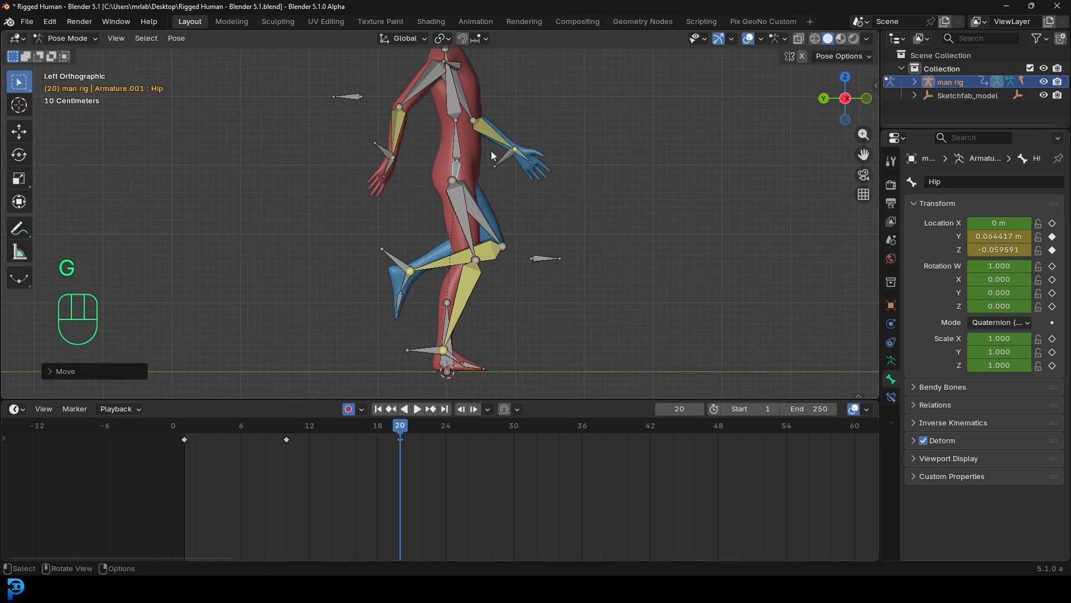
Step: Move the Arm_IK.R bone about 1 m forward and 0.19 m down to the hip, and rotate it about 26°
left_click(380, 149)
scroll(381, 149, "up", 1)
key("g")
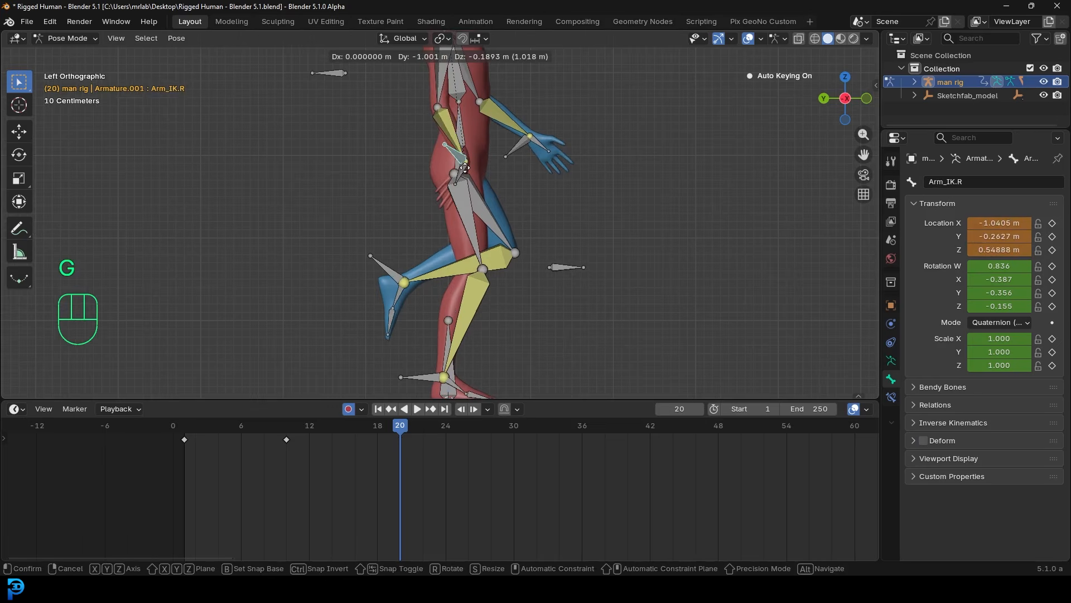
left_click(464, 166)
key("r")
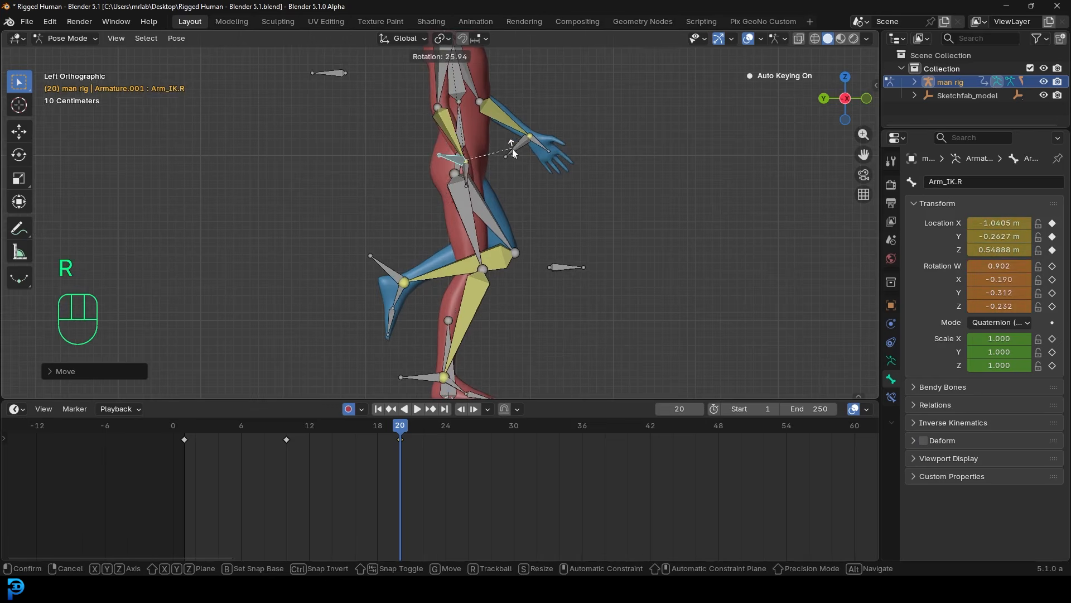
left_click(512, 148)
Step: Move the Arm_IK.L bone about 0.64 m backward and 0.33 m down, and rotate it so the left hand hangs beside the hip
middle_click_drag(507, 152, 509, 186)
left_click(504, 172)
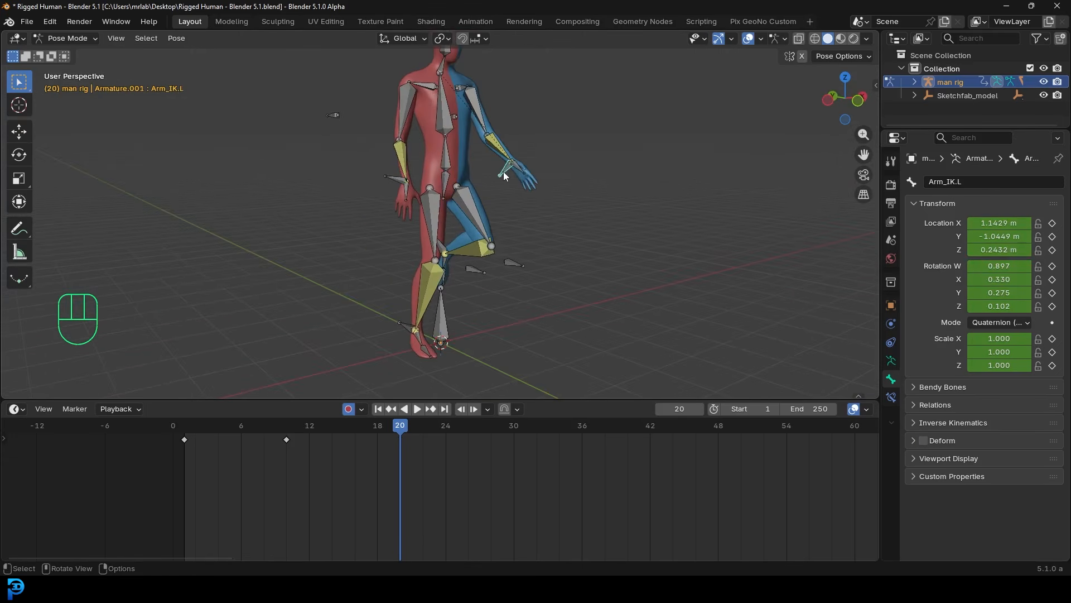
key("ctrl+KP_3")
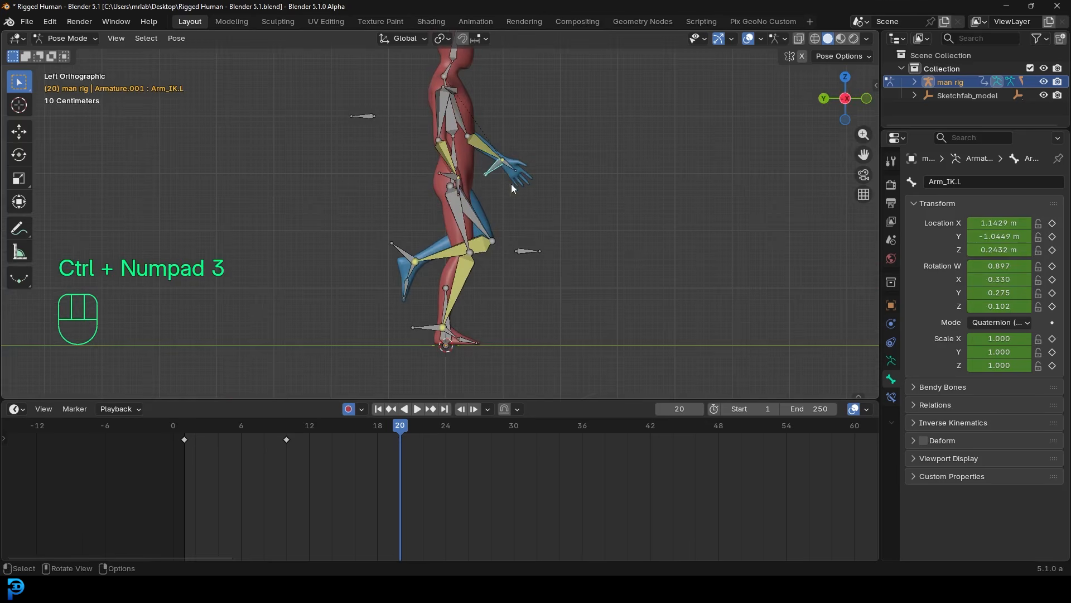
scroll(512, 187, "up", 3)
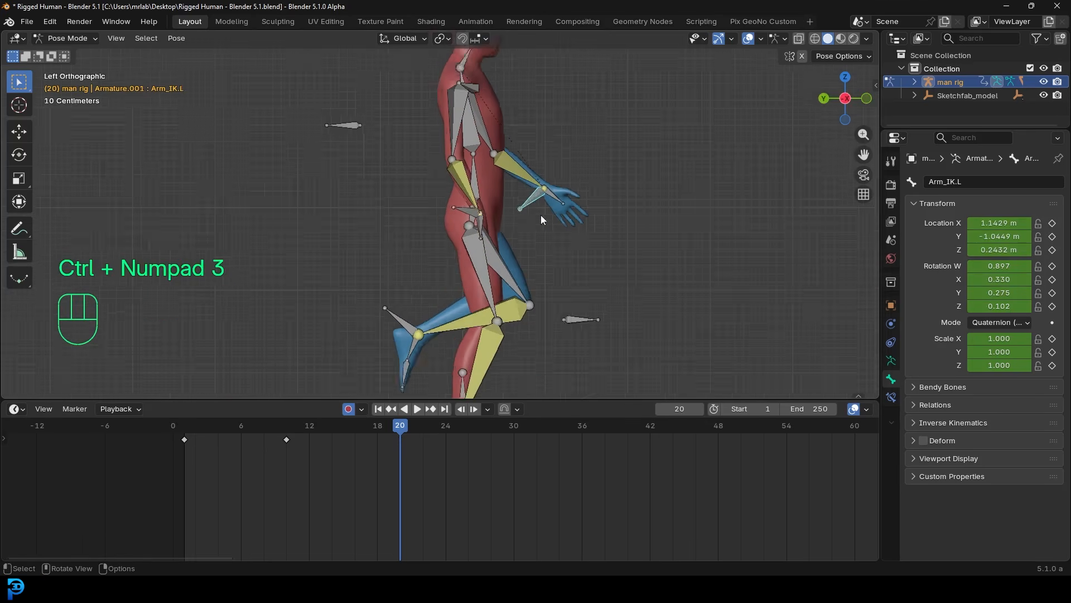
key("g")
left_click(624, 214)
key("r")
left_click(606, 255)
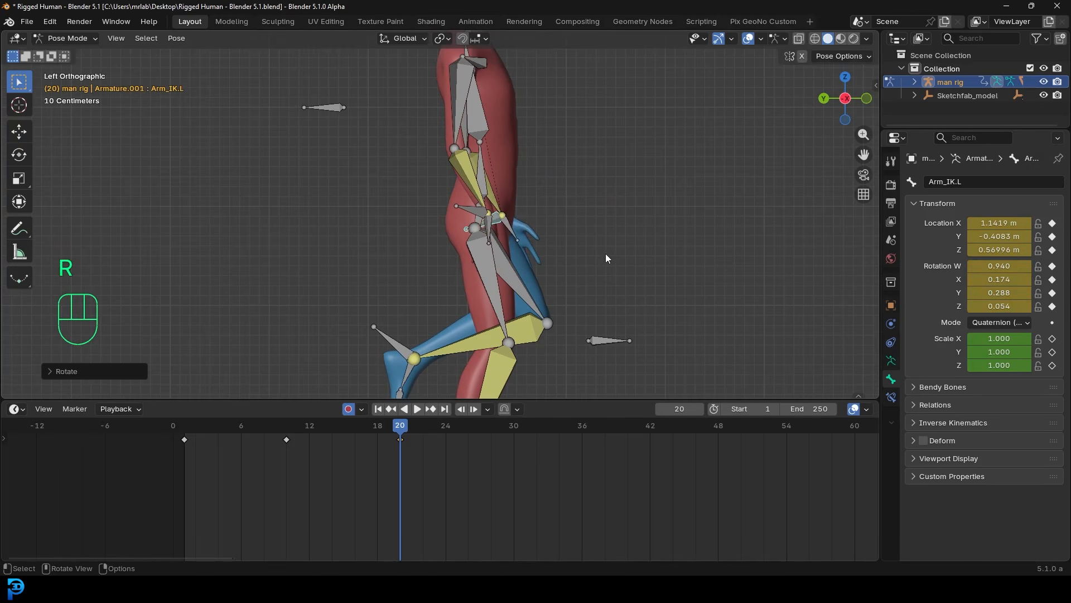
Step: Move the Arm_IK.L bone about 0.09 m further backward and check the arm from behind and from the side
key("KP_1")
key("KP_3")
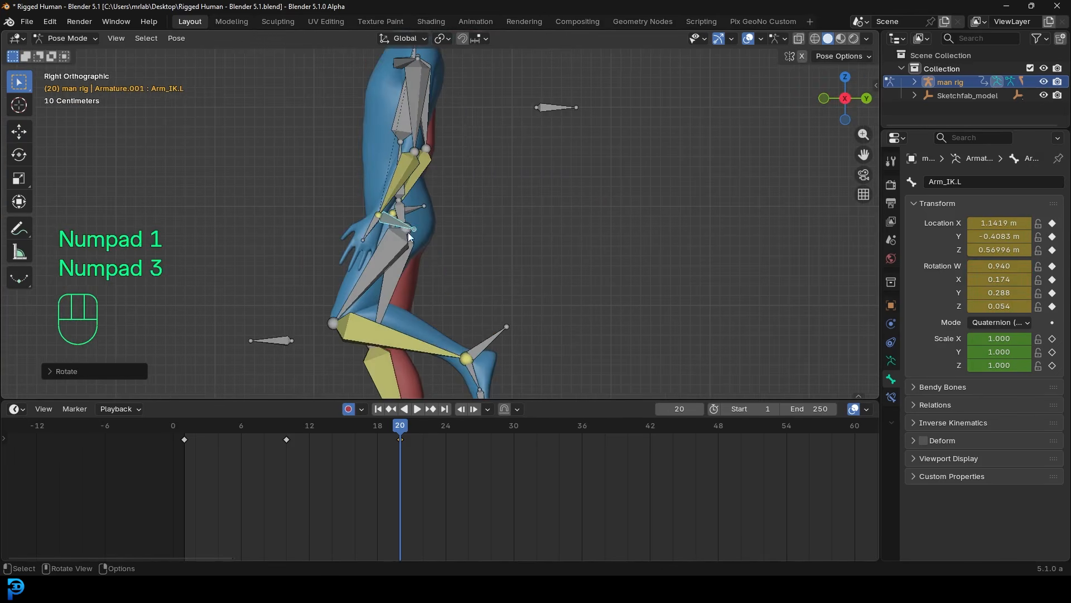
key("g")
left_click(428, 234)
key("ctrl+KP_1")
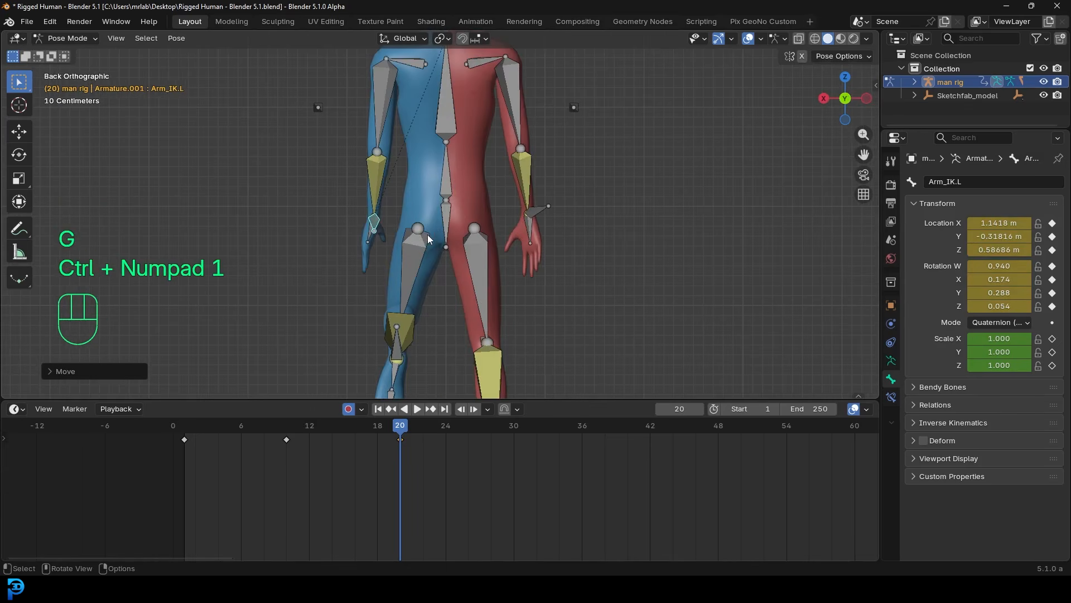
key("ctrl+KP_3")
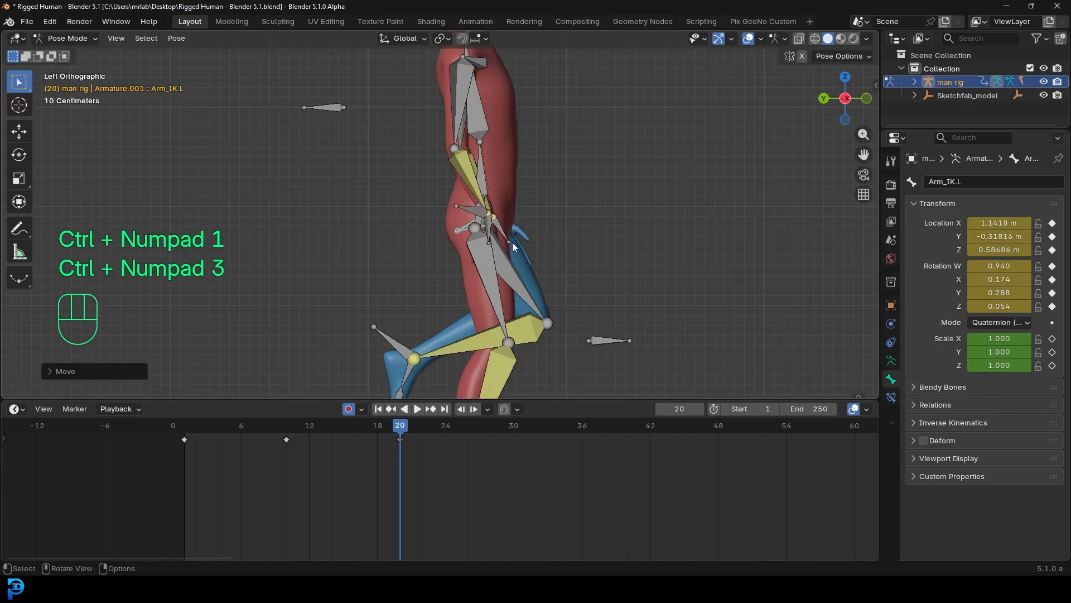
Step: Fine-tune the Arm_IK.L bone's position with two small nudges, placing it about 0.01 m lower beside the hip
key("g")
left_click(518, 247)
left_click(799, 38)
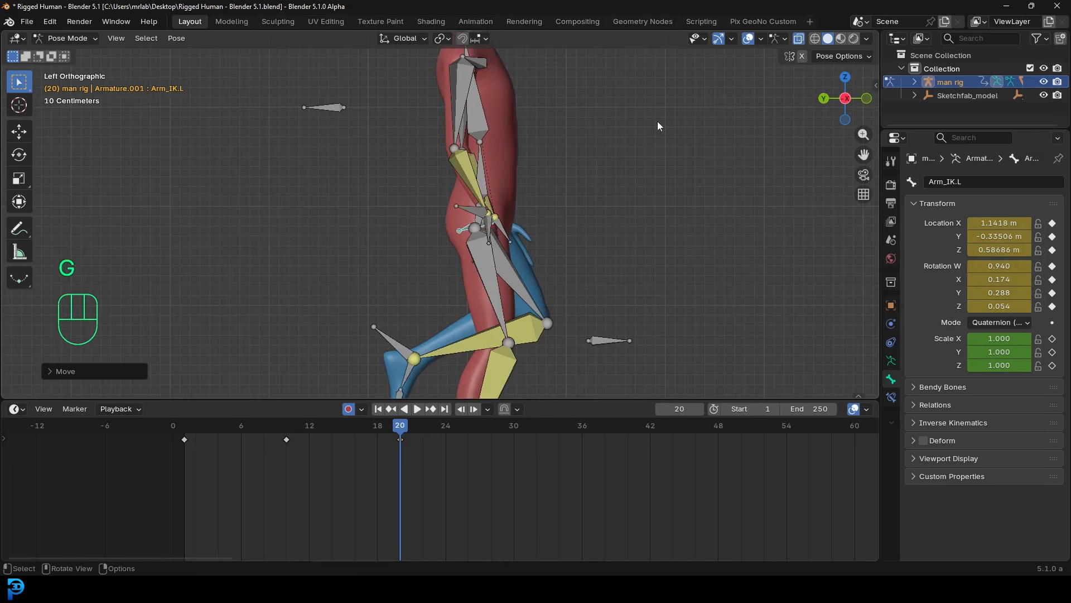
left_click(800, 39)
key("g")
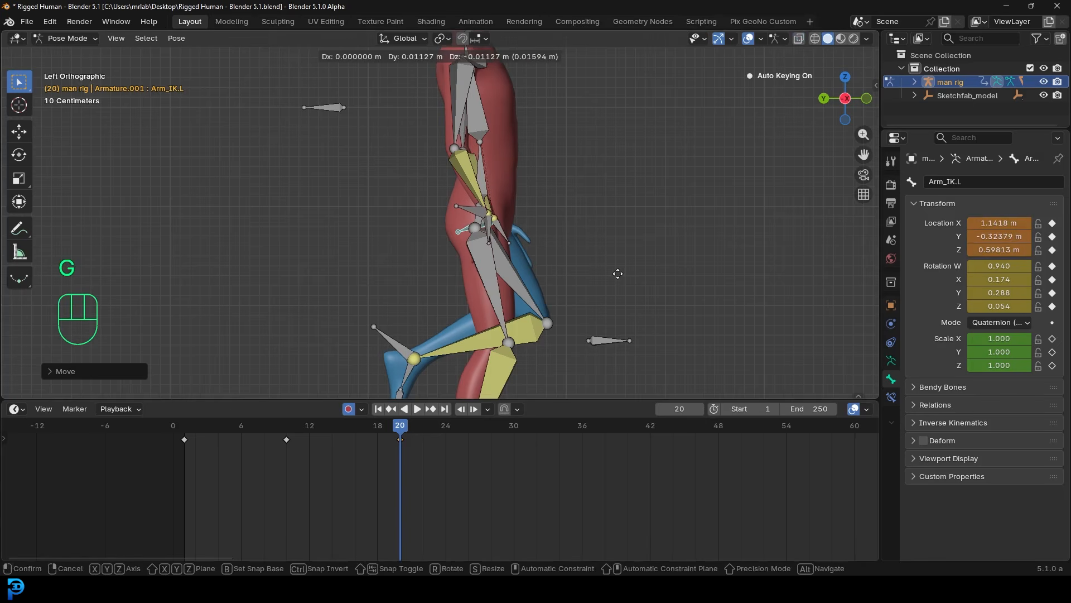
left_click(618, 273)
Step: Select all bones of the rig and insert a keyframe for the whole passing pose at frame 20
scroll(607, 209, "down", 3)
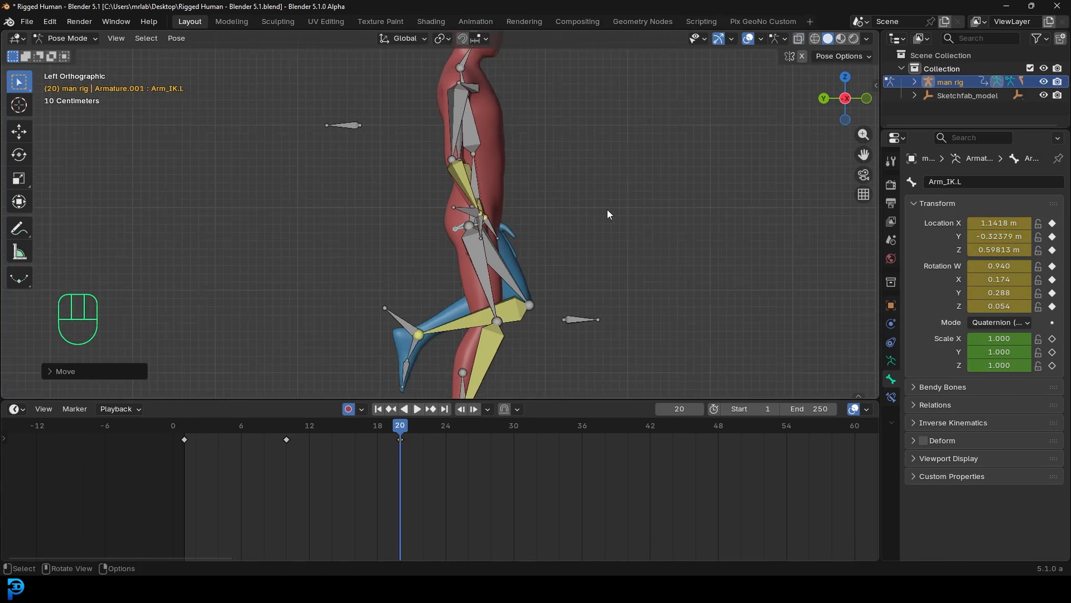
scroll(583, 236, "down", 1)
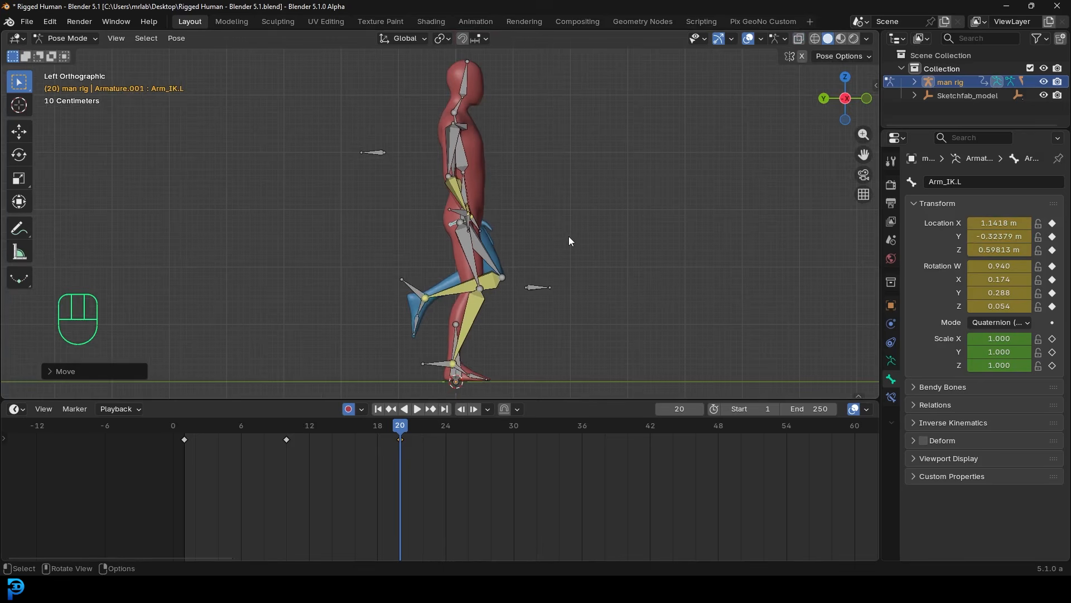
scroll(510, 192, "down", 2)
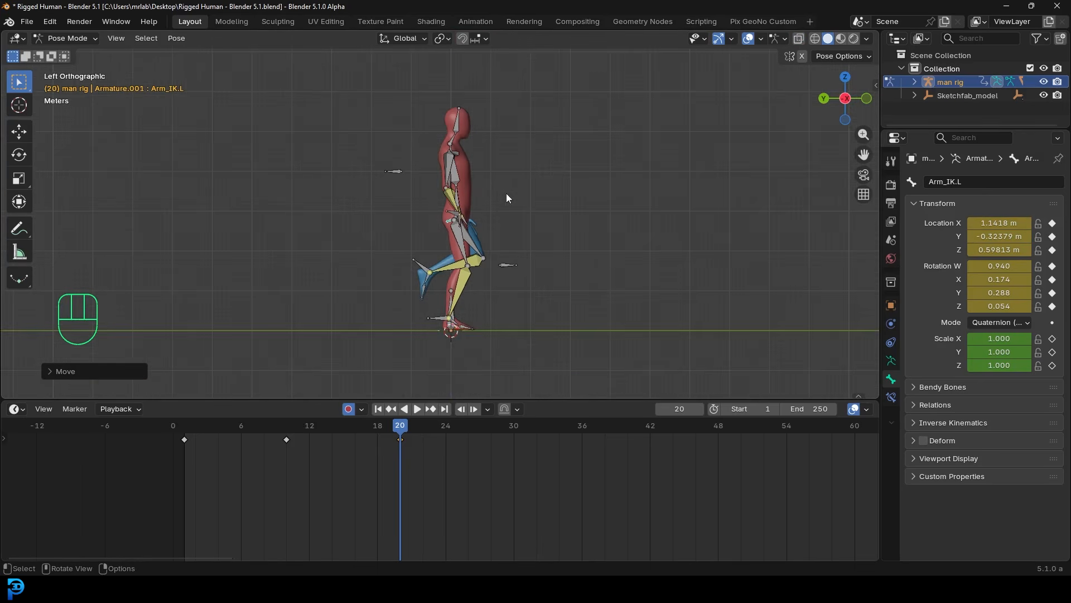
key("a")
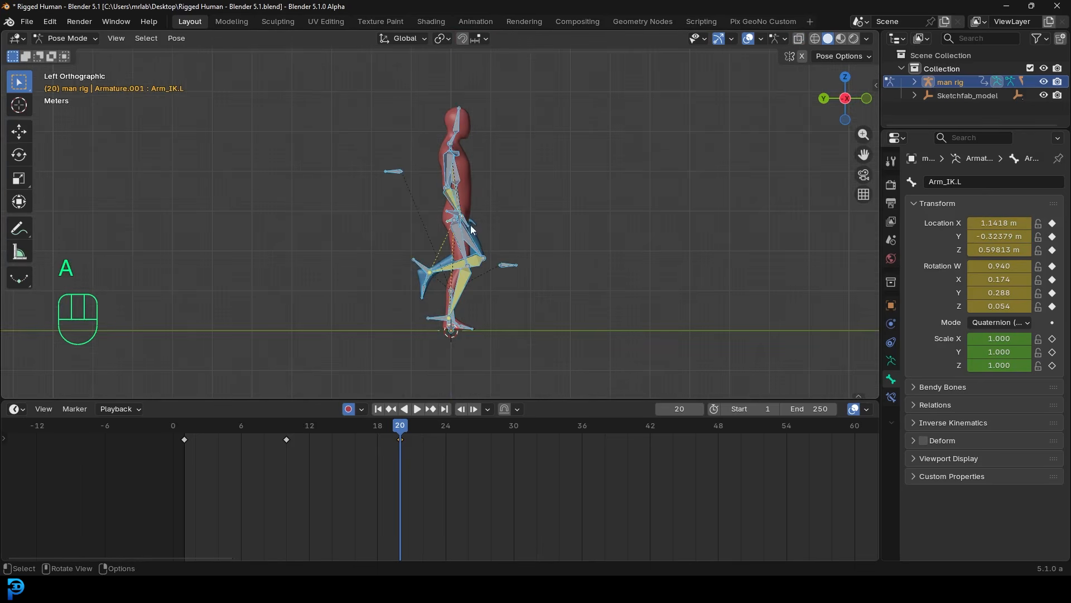
key("i")
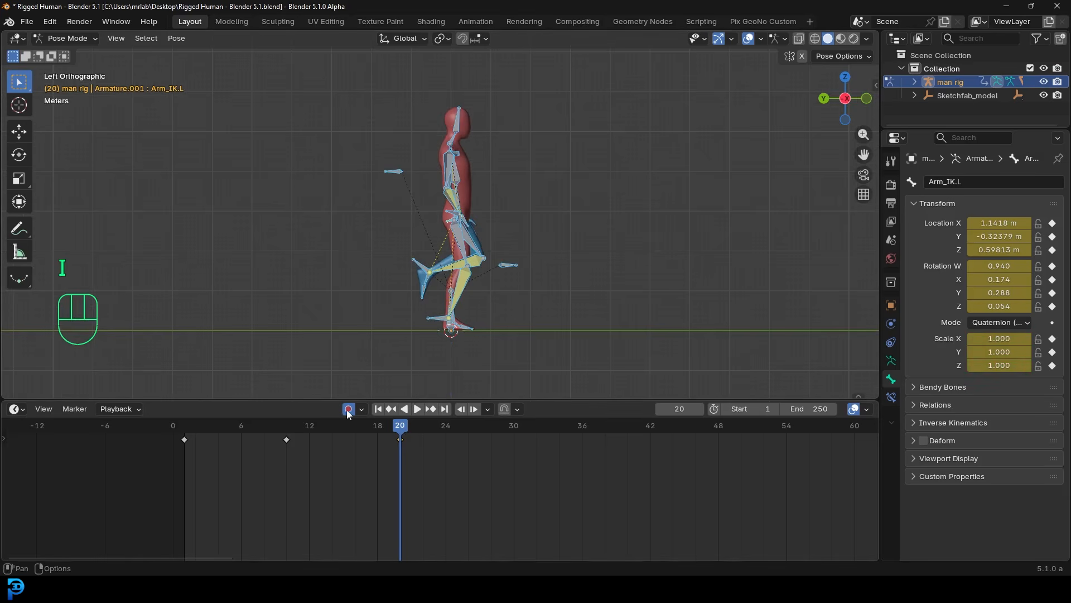
Step: Return to frame 1 and play the walk animation through the passing pose twice to check the motion
mouse_move(527, 175)
middle_mouse_down()
mouse_move(477, 175)
mouse_move(538, 167)
mouse_move(519, 173)
middle_mouse_up()
left_click_drag(407, 450, 186, 467)
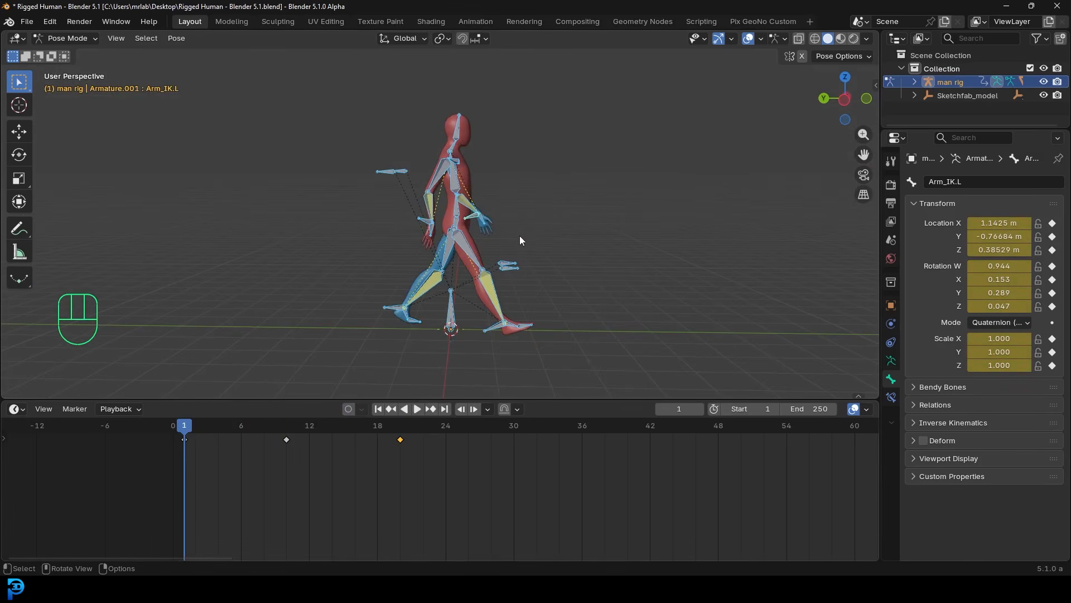
key("space")
key("space")
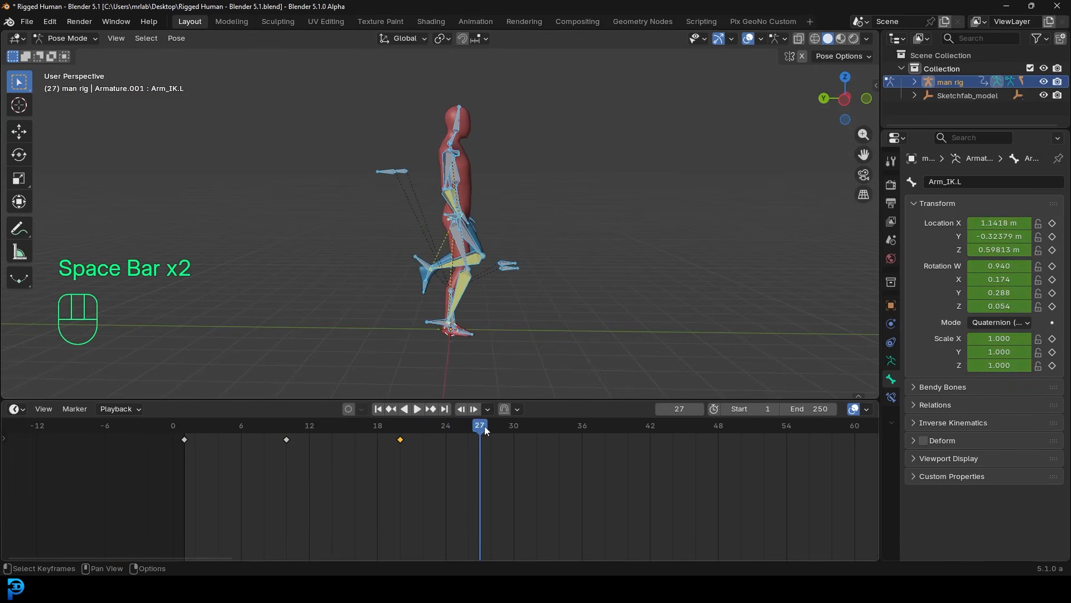
left_click_drag(486, 430, 185, 467)
key("space")
key("space")
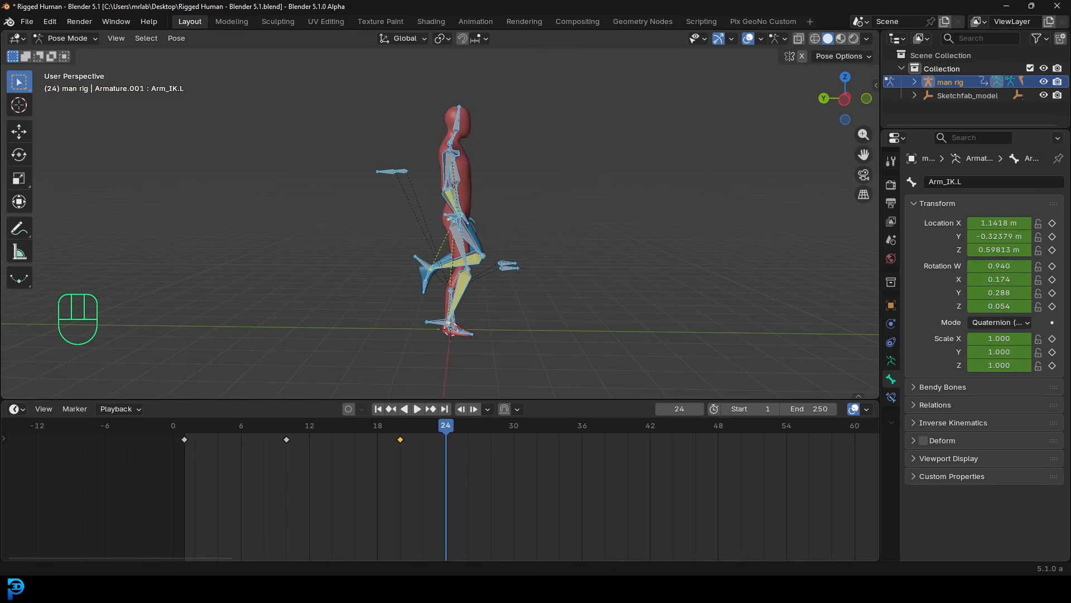
Step: Switch to the walk cycle reference image 2610219_orig.jpg and examine the UP pose, returning to Blender
key("alt+Tab")
left_click_drag(625, 169, 942, 34)
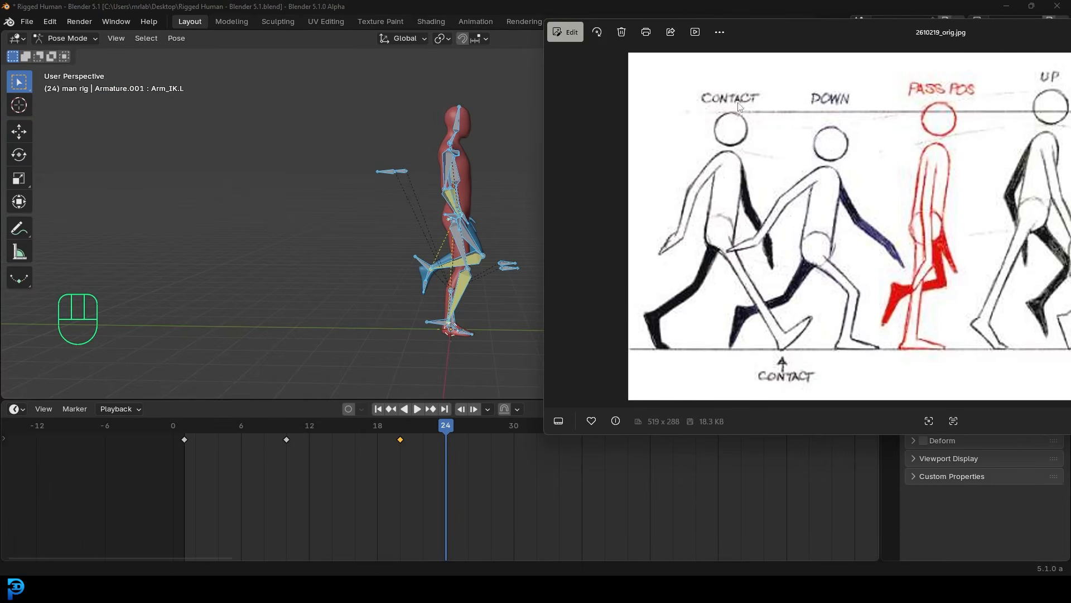
key("alt+Tab")
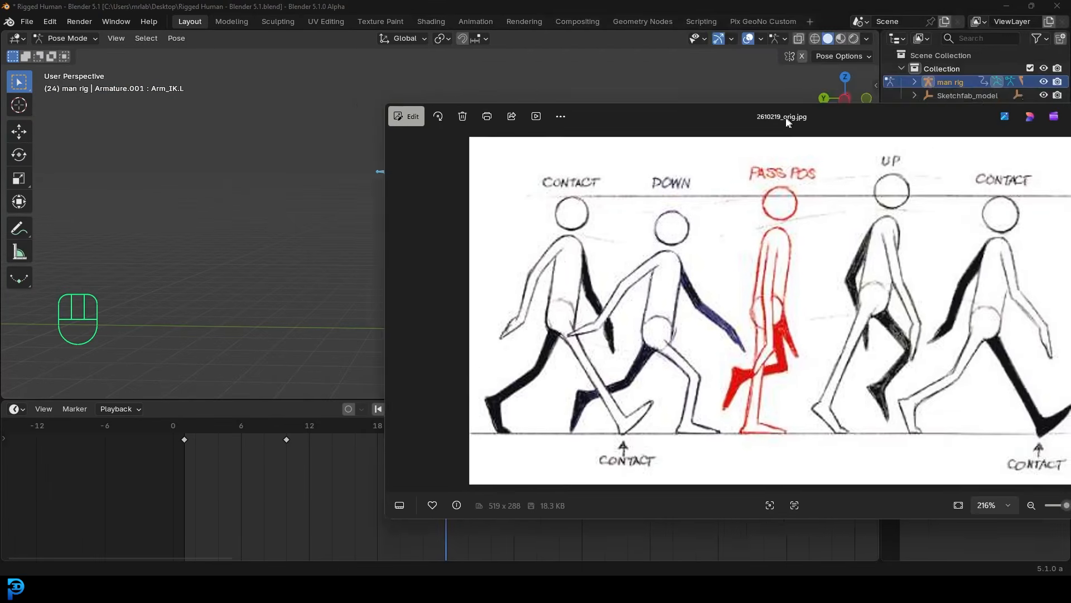
Step: Go to frame 30, view the rig from its left side and turn auto keying on for the up pose
left_click_drag(424, 441, 518, 466)
key("KP_1")
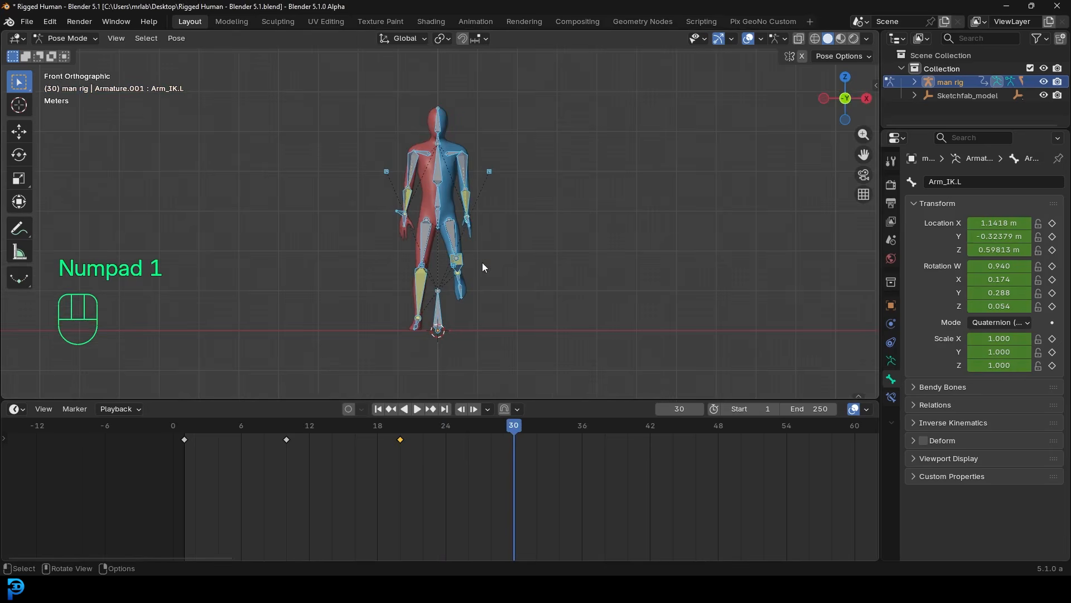
key("ctrl+KP_3")
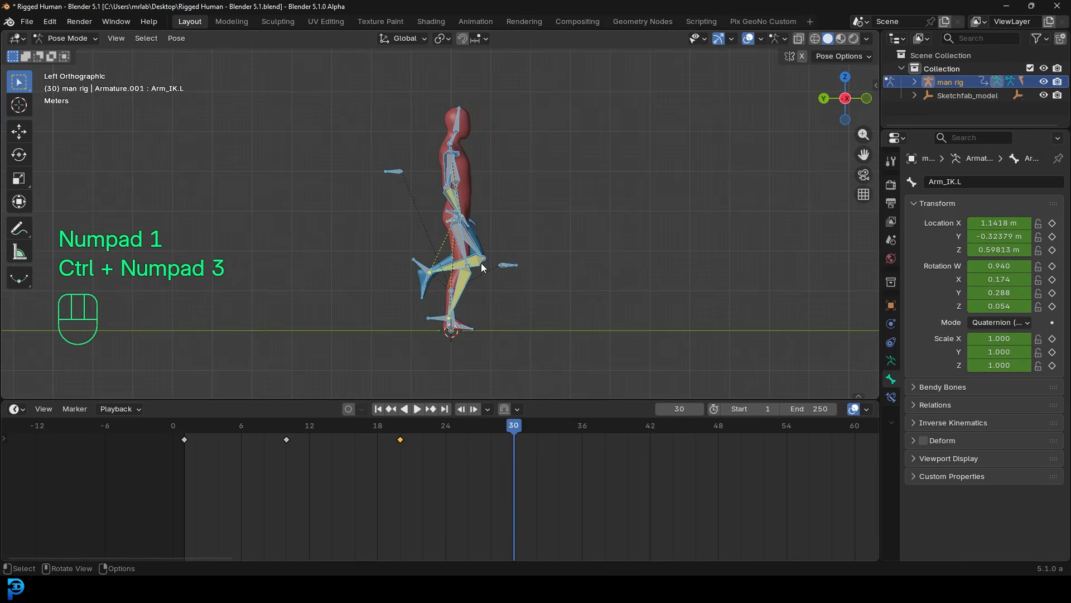
scroll(481, 265, "up", 2)
left_click(350, 409)
scroll(457, 149, "up", 2)
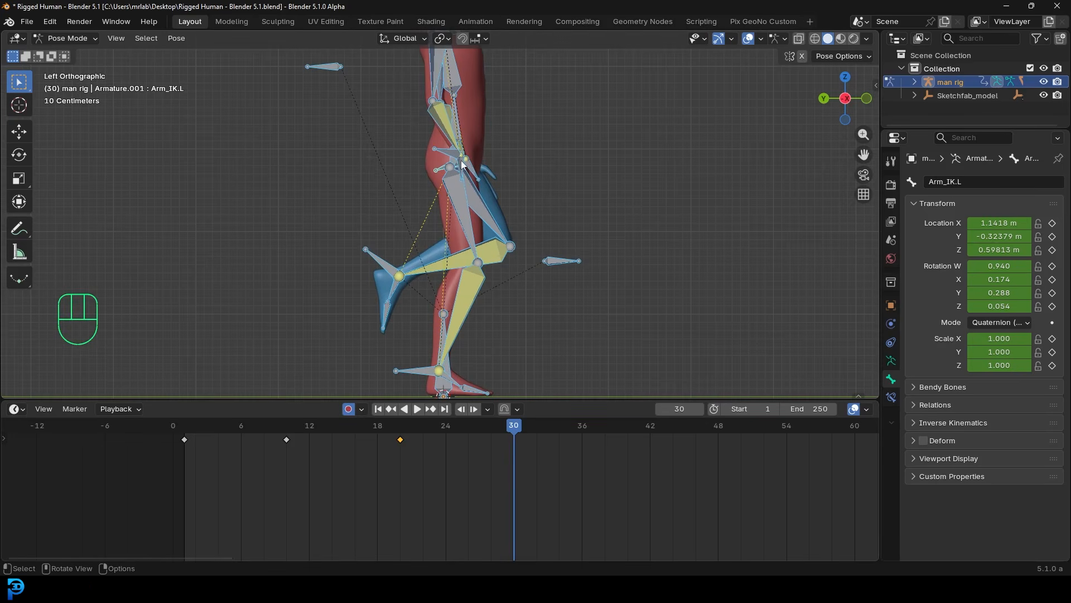
Step: Move the Arm_IK.R bone about 0.54 m forward and 0.12 m up, and rotate it about 26° to swing the right hand forward
middle_click_drag(483, 145, 393, 144)
left_click(393, 144)
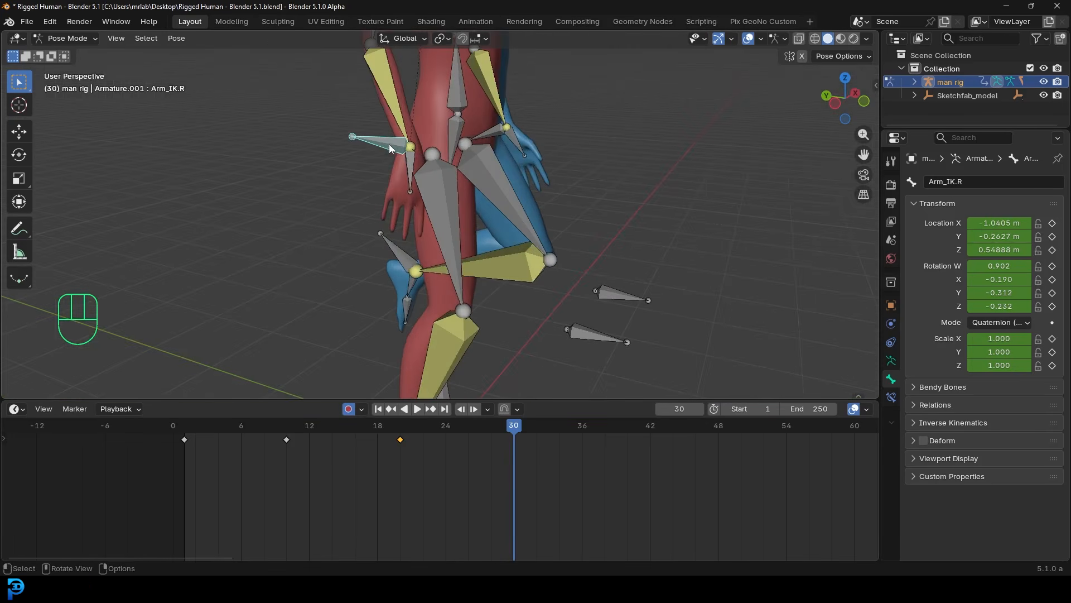
key("ctrl+KP_3")
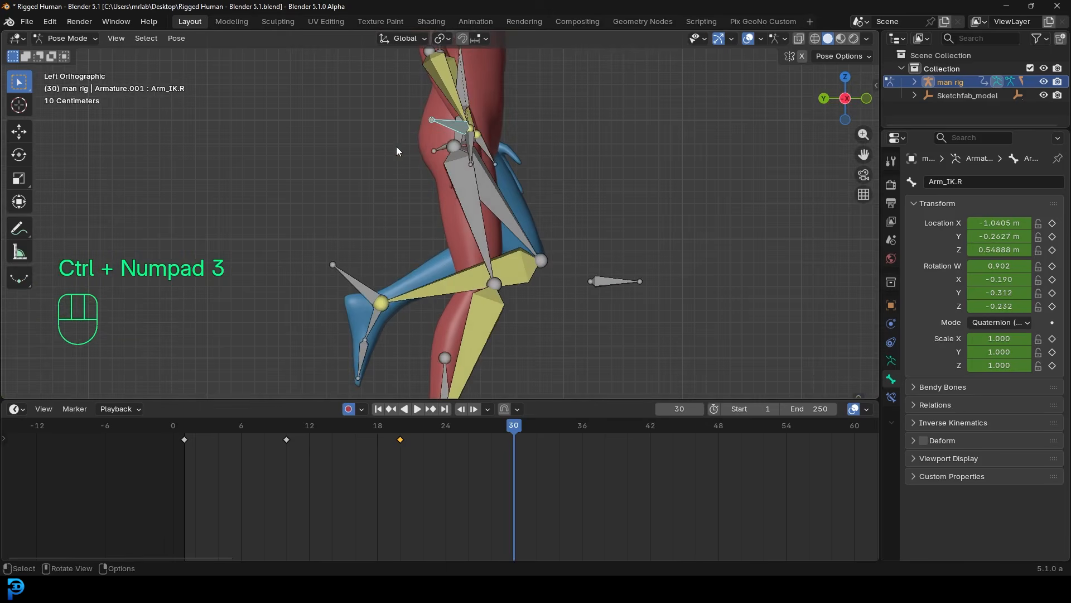
middle_click_drag(443, 138, 420, 179, "shift")
key("g")
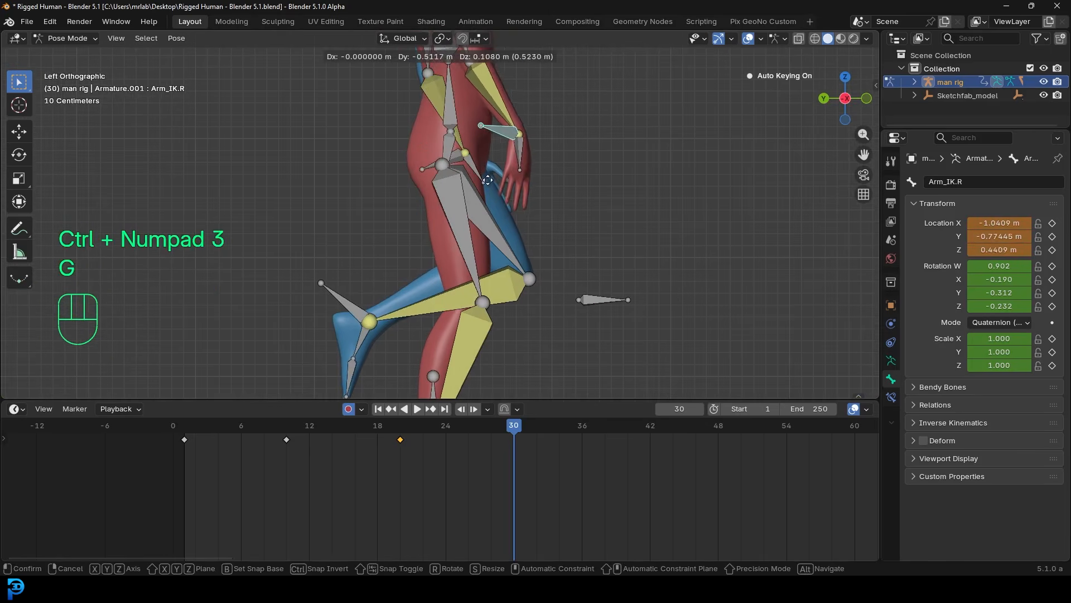
left_click(490, 179)
key("r")
left_click(618, 158)
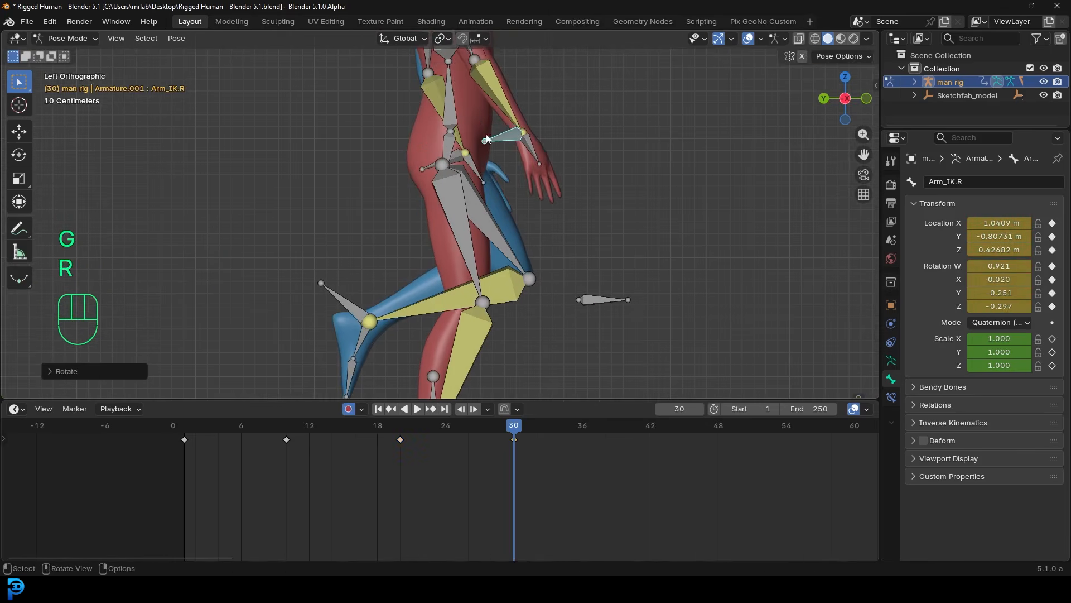
Step: Move the Arm_IK.L bone about 0.44 m backward and 0.02 m up so the left hand swings behind the hip
left_click(438, 169)
mouse_move(505, 152)
middle_mouse_down()
mouse_move(483, 159)
mouse_move(507, 161)
middle_mouse_up()
left_click(514, 161)
key("ctrl+KP_3")
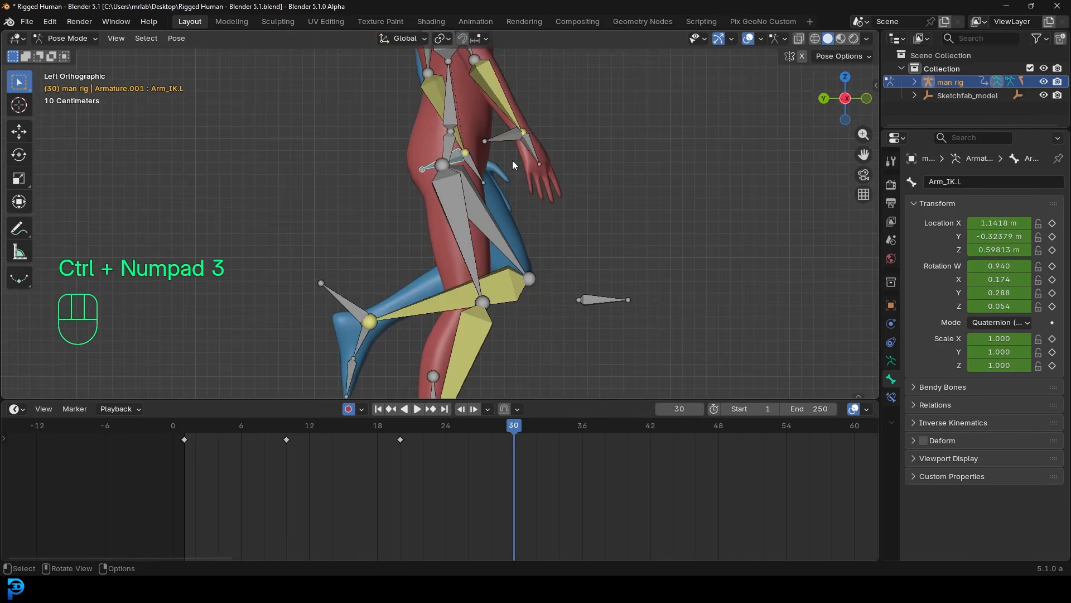
key("g")
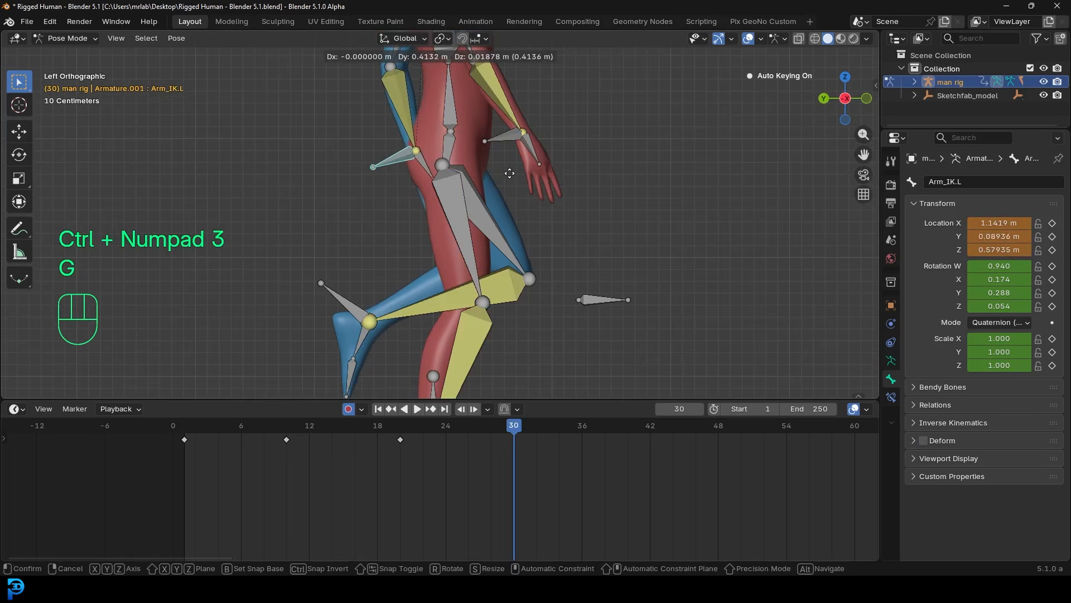
left_click(510, 173)
Step: Move the Hip bone about 0.11 m forward and 0.01 m up at frame 30
scroll(510, 169, "down", 2)
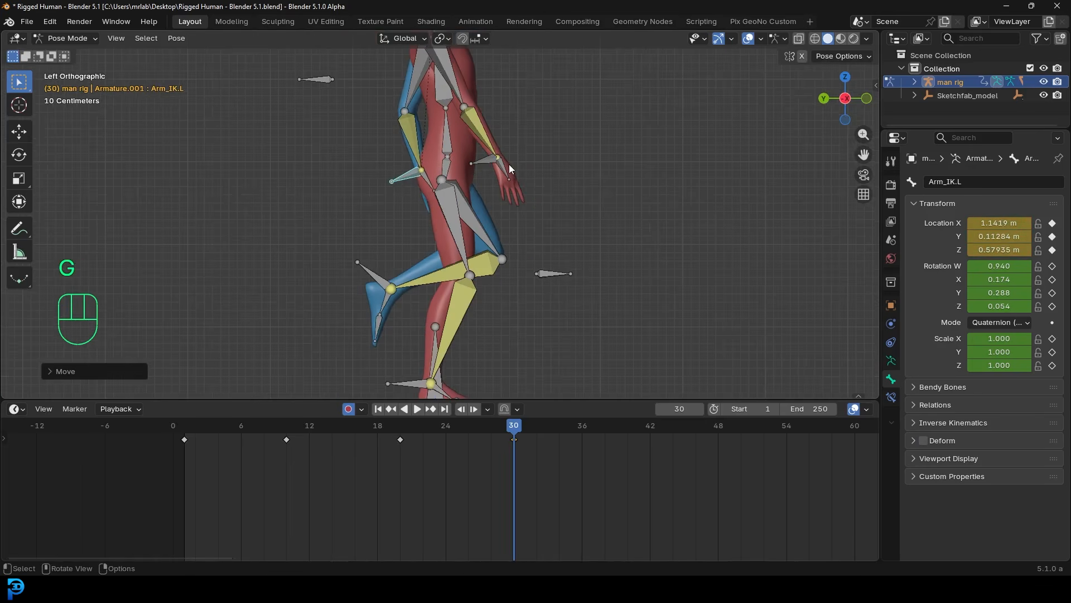
left_click(454, 165)
middle_click_drag(454, 165, 469, 181, "shift")
key("g")
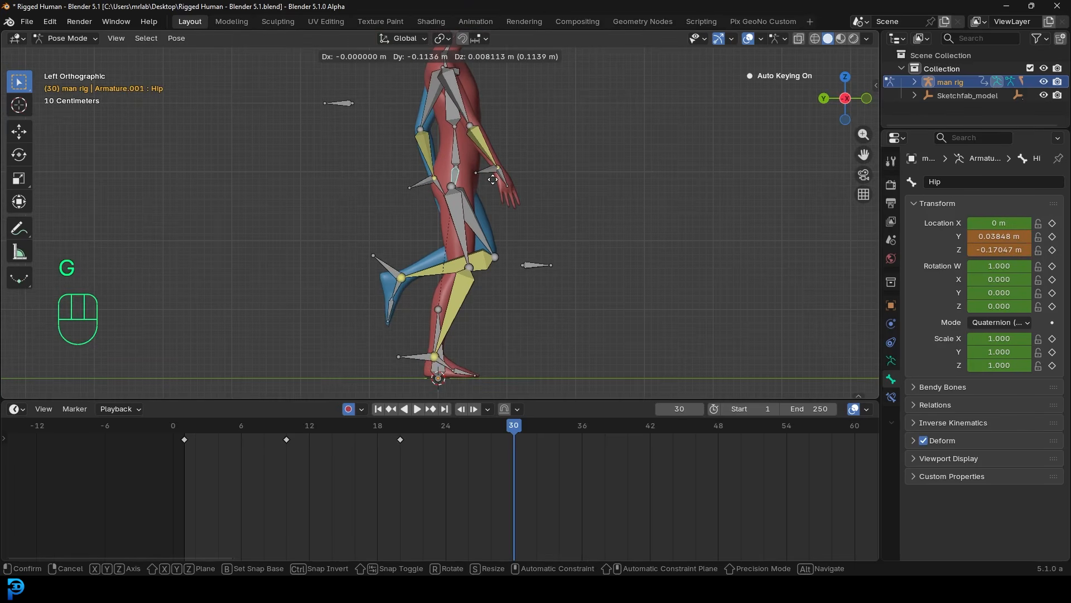
left_click(493, 179)
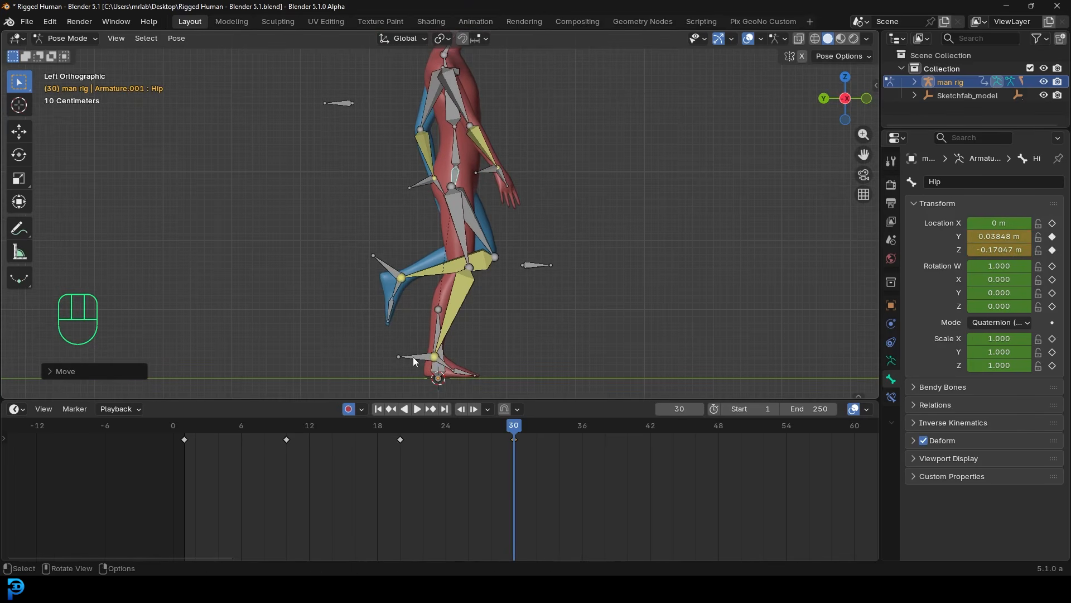
Step: Move the Leg_IK.R bone about 0.68 m backward and 0.16 m up to place the right foot behind the body
left_click(434, 357)
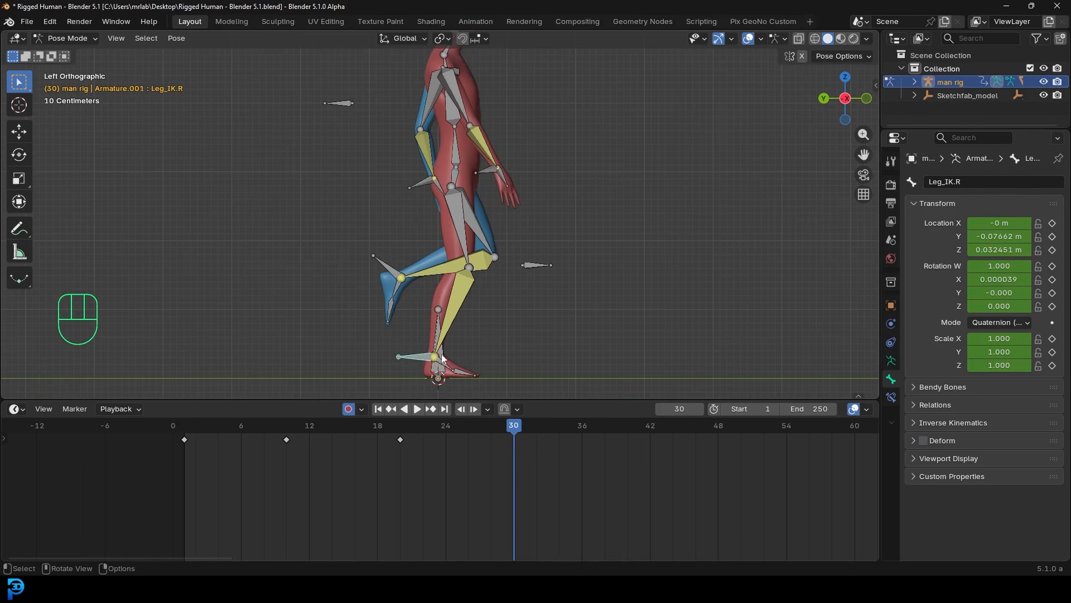
middle_click_drag(431, 364, 436, 306, "shift")
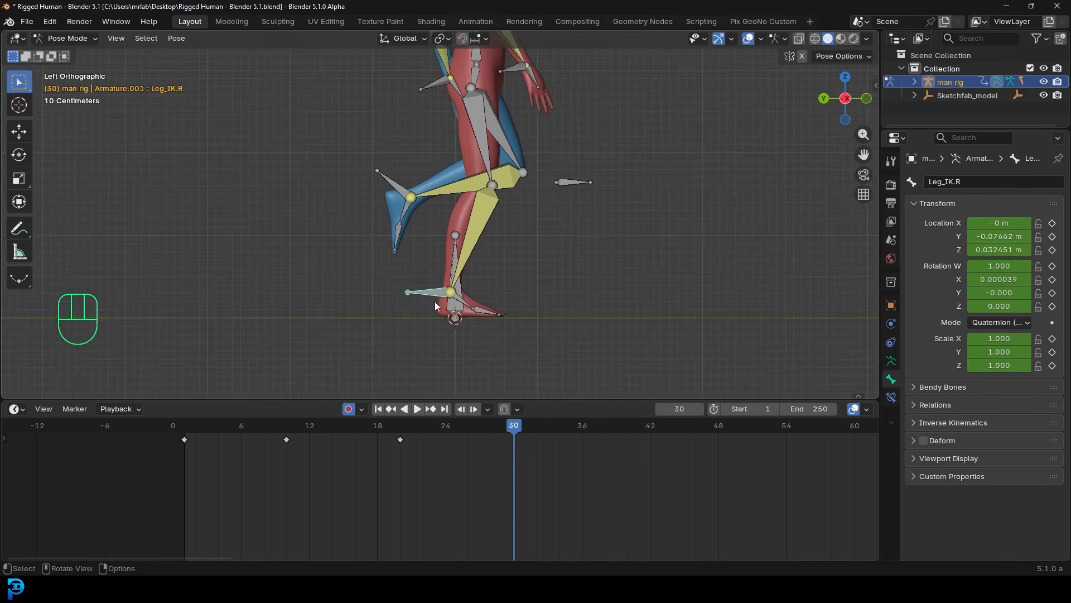
key("g")
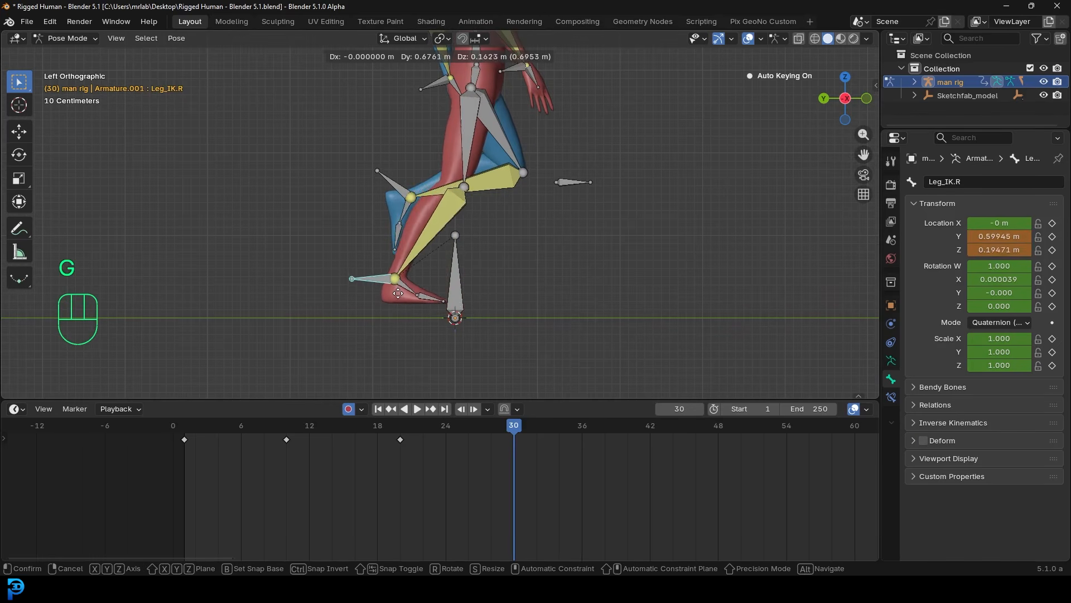
left_click(405, 287)
Step: Rotate the Foot.R bone about 26° to point the foot down, and bend the Toe.R bone back up toward the ground line
left_click(407, 286)
key("r")
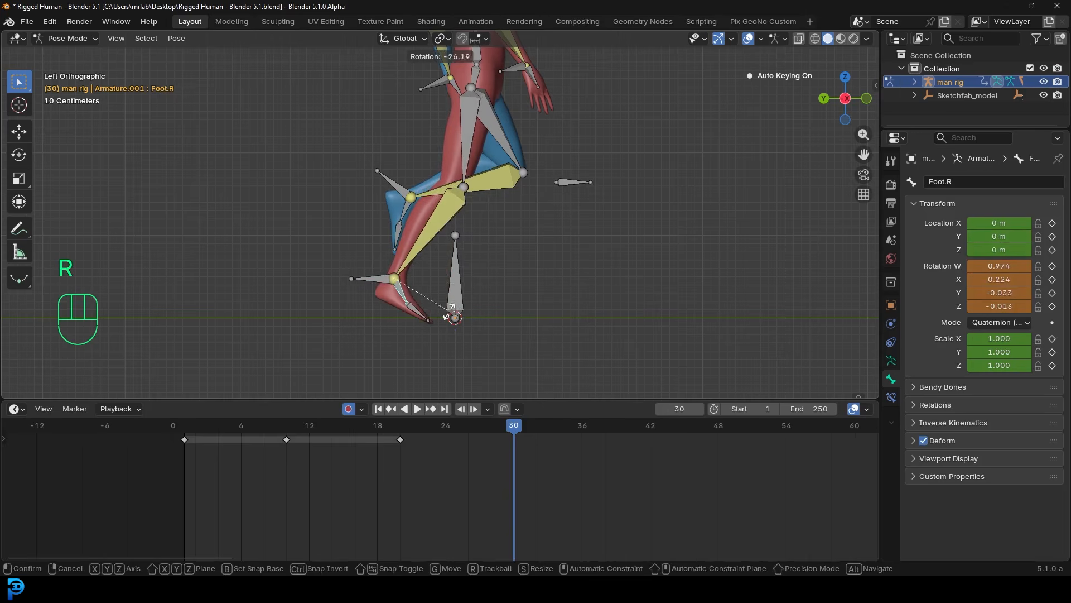
left_click(425, 309)
left_click(423, 310)
key("r")
left_click(458, 318)
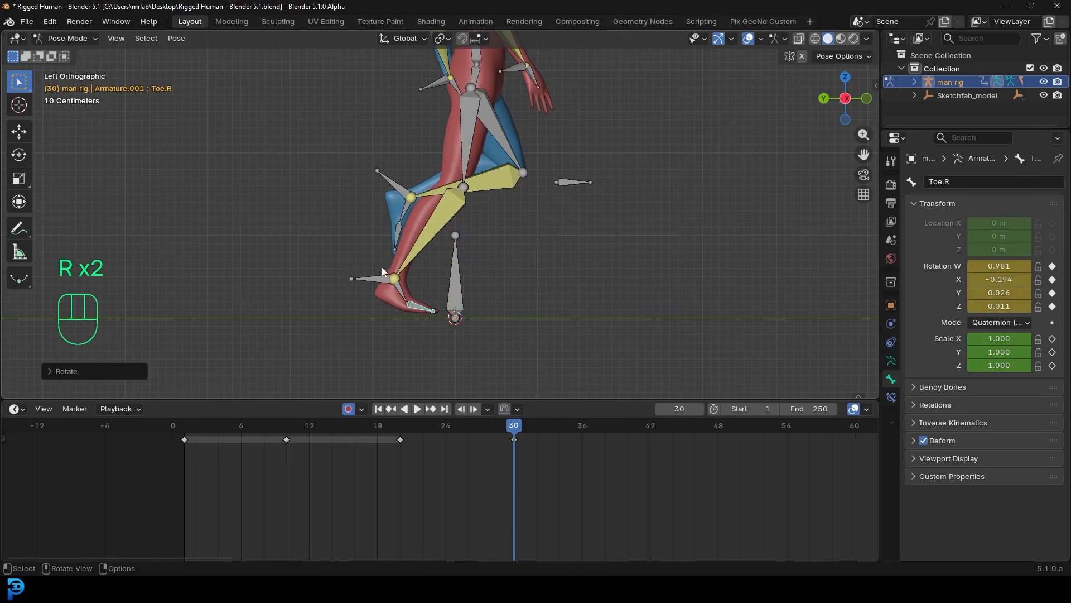
Step: Rotate the Leg_IK.R bone about 11° to raise the heel, and readjust the Toe.R bone's rotation
left_click(382, 272)
key("r")
left_click(464, 293)
left_click(427, 313)
key("r")
left_click(376, 273)
Step: Move the Leg_IK.R bone about 0.11 m further backward and 0.05 m down so the right toe rests on the ground
left_click(376, 274)
scroll(408, 290, "up", 1)
key("g")
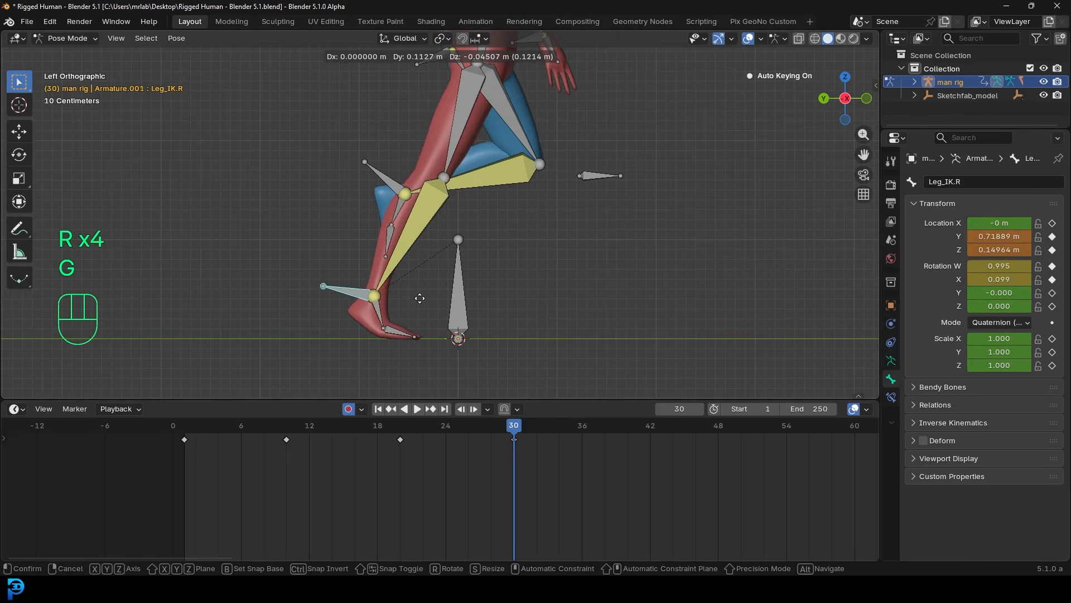
left_click(419, 298)
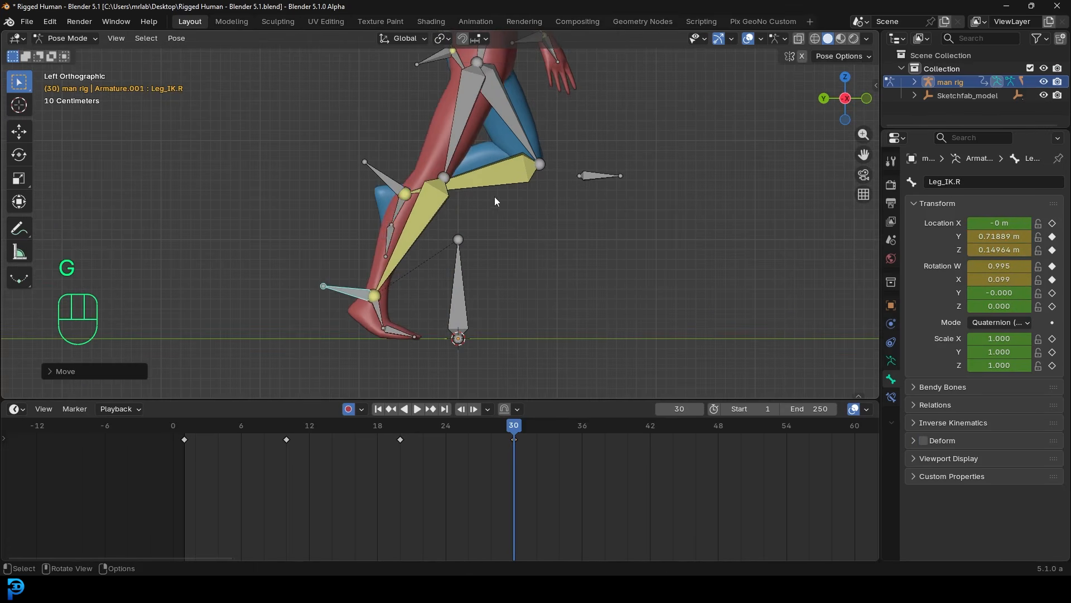
Step: Move the Leg_IK.L bone about 1.24 m forward and 0.89 m down, and rotate it about 69° to bring the left foot forward
scroll(441, 190, "down", 1)
left_click(393, 181)
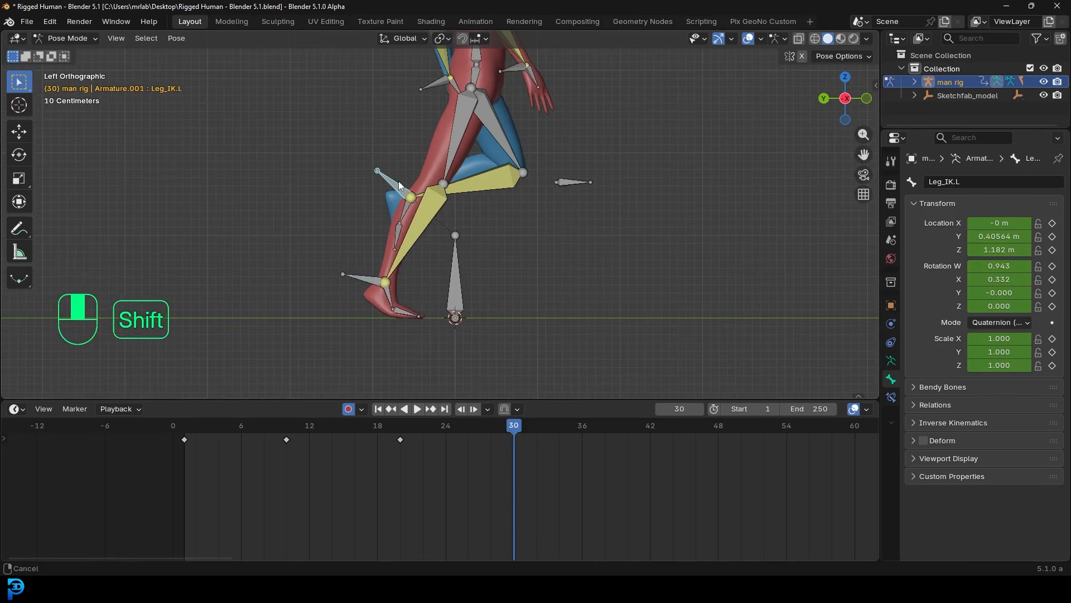
middle_click_drag(400, 180, 396, 198, "shift")
key("g")
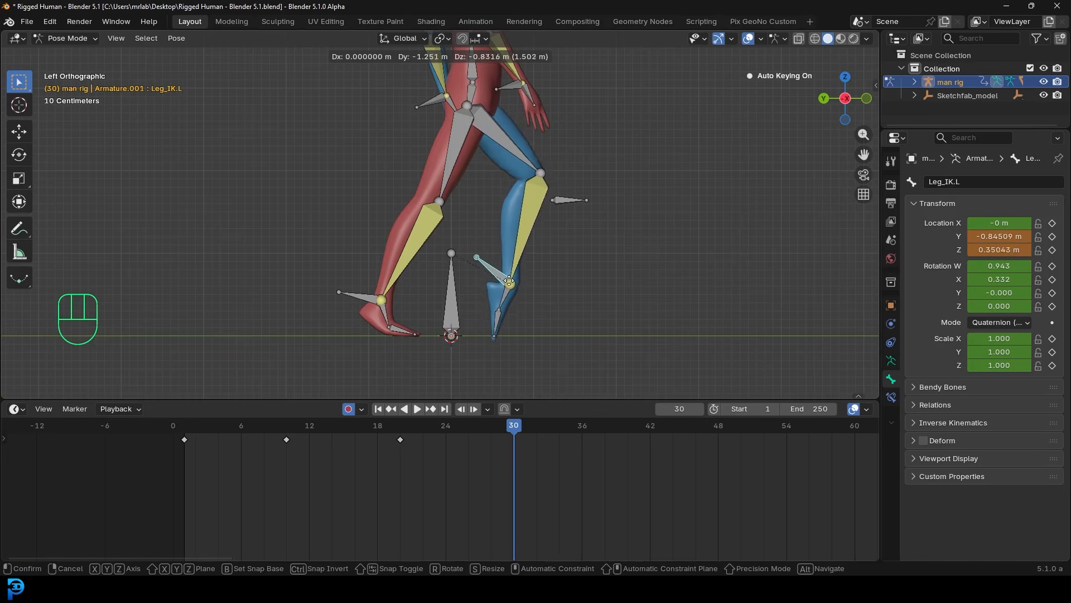
left_click(509, 287)
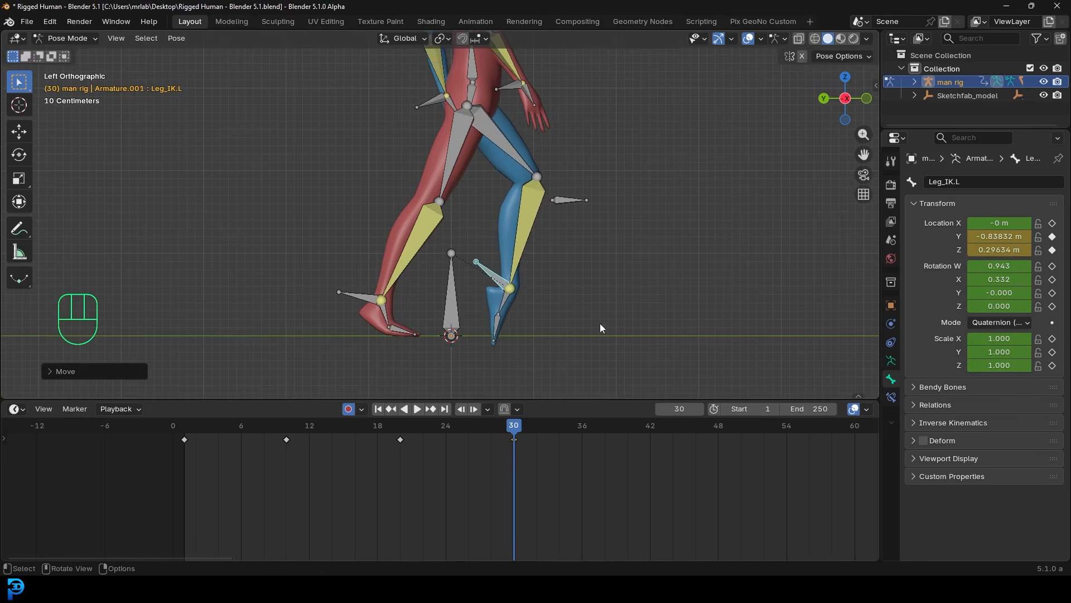
key("r")
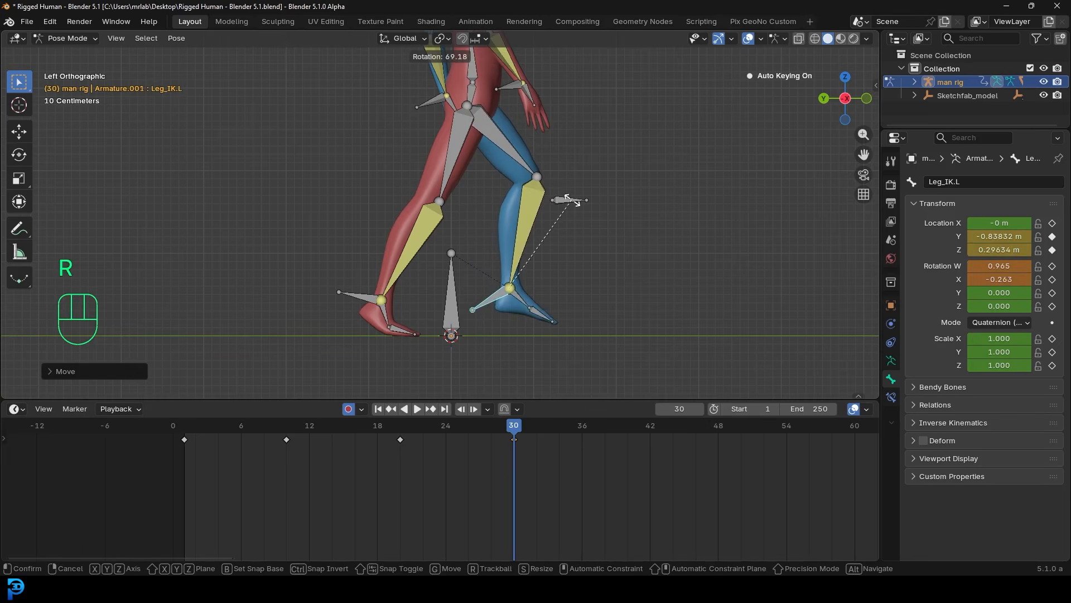
left_click(571, 199)
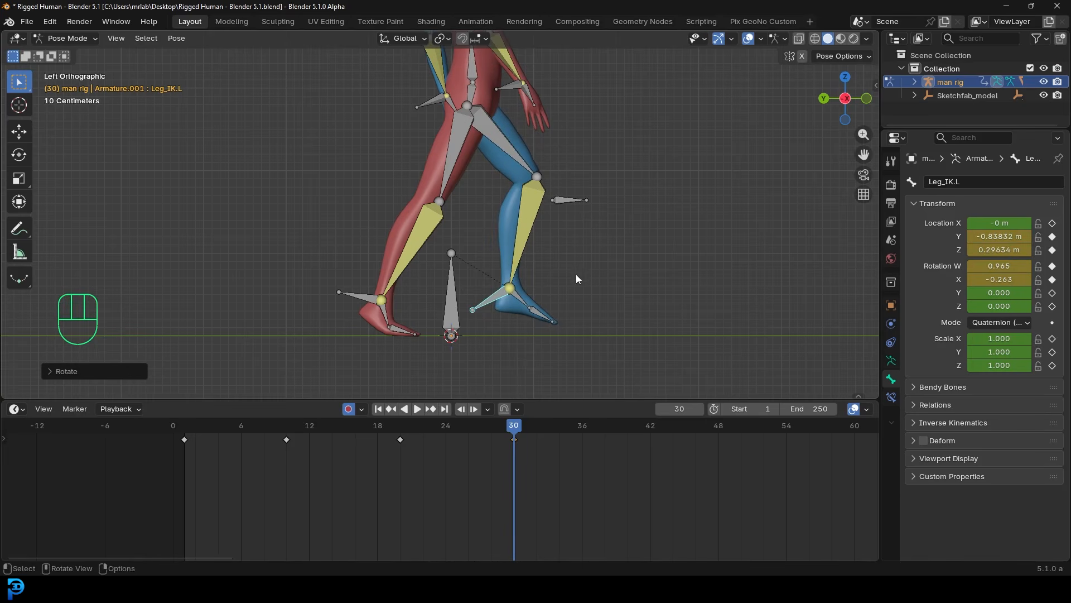
Step: Move the Leg_IK.L bone about 0.2 m backward and 0.11 m up, and rotate it about 10° to lower the left toes
key("g")
left_click(547, 270)
key("r")
left_click(598, 269)
scroll(580, 273, "down", 1)
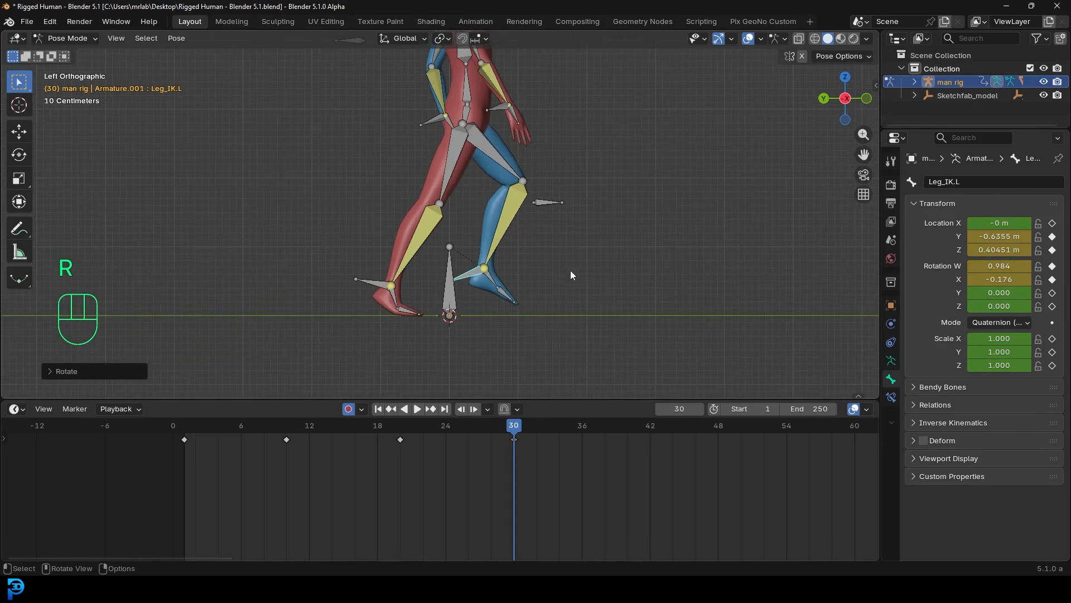
Step: Rotate the Toe.L bone about 11° at frame 30 to adjust the left toes
left_click(493, 289)
key("r")
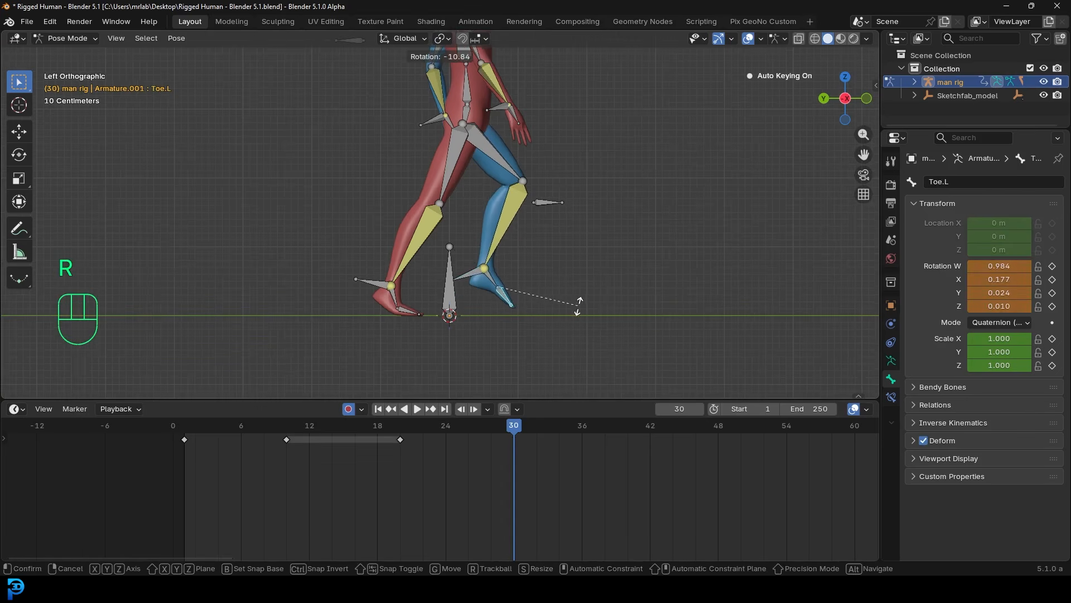
left_click(578, 305)
left_click(375, 280)
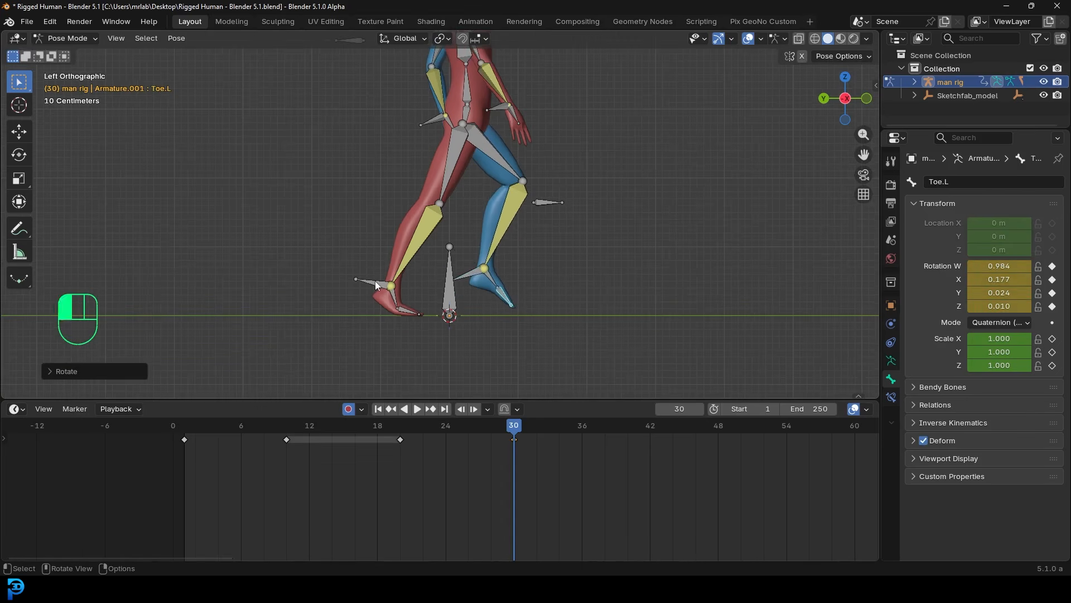
scroll(474, 133, "down", 1)
Step: Nudge the Hip bone about 0.01 m to refine the up pose at frame 30
left_click(479, 133)
middle_click_drag(485, 125, 512, 162, "shift")
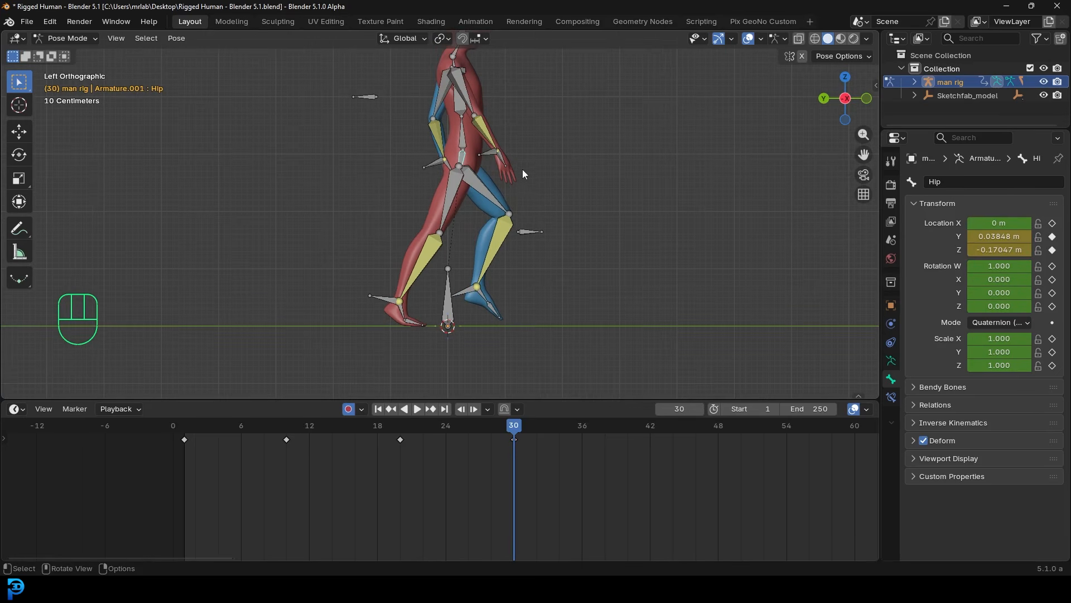
key("g")
left_click(532, 178)
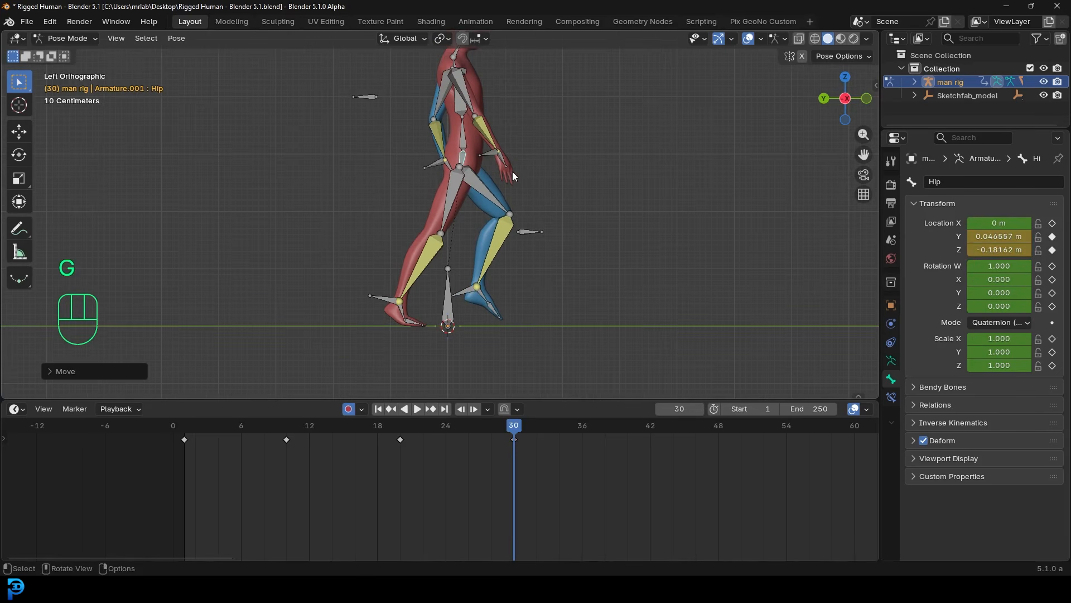
scroll(512, 172, "down", 1)
middle_click_drag(504, 169, 503, 154, "shift")
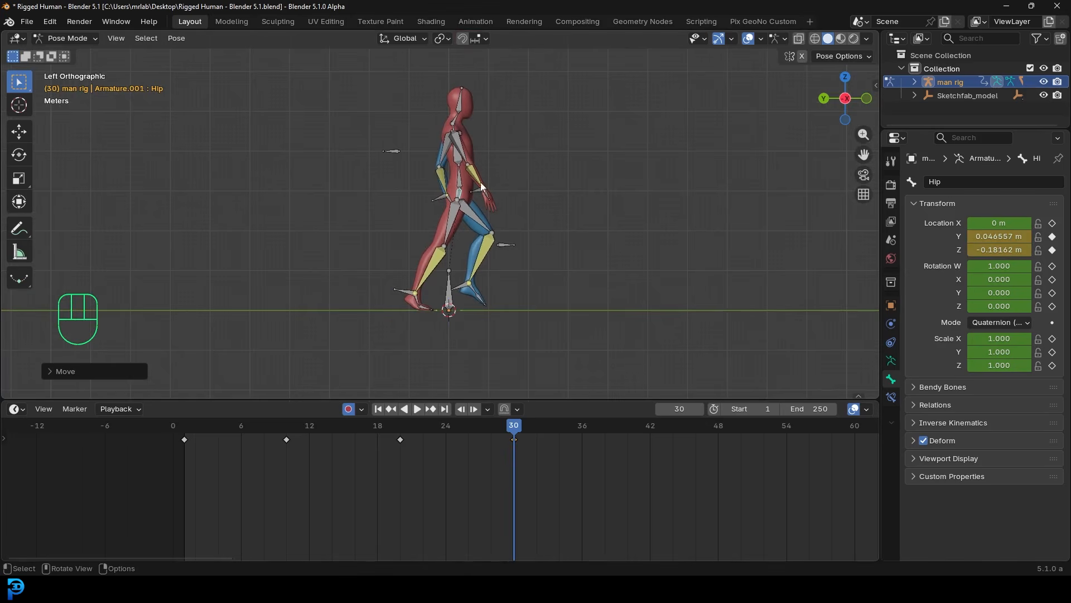
Step: Keyframe all bones of the rig at frame 30 and turn off automatic keyframing
key("a")
scroll(470, 162, "up", 1)
key("i")
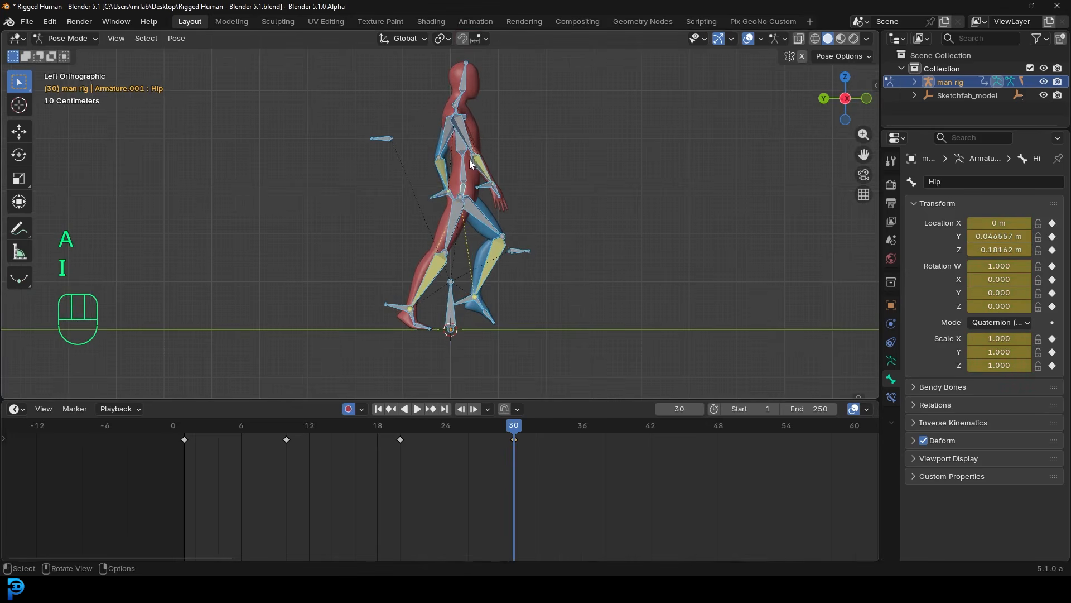
left_click(350, 410)
Step: Play back and scrub the walk animation between frames 1 and 30 to check its motion
left_click(199, 458)
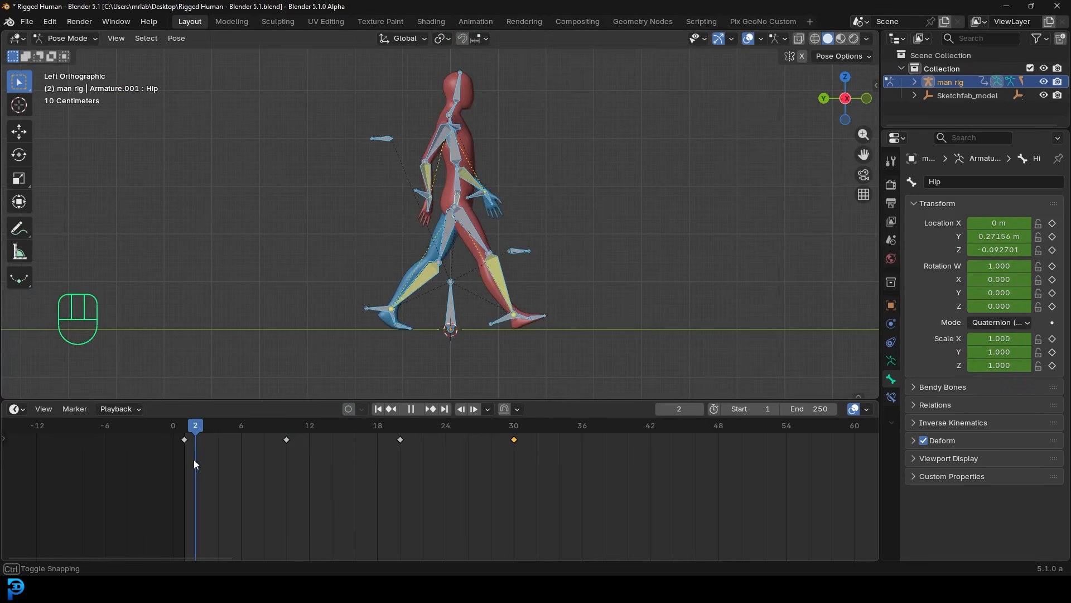
key("space")
key("space")
key("space")
key("space")
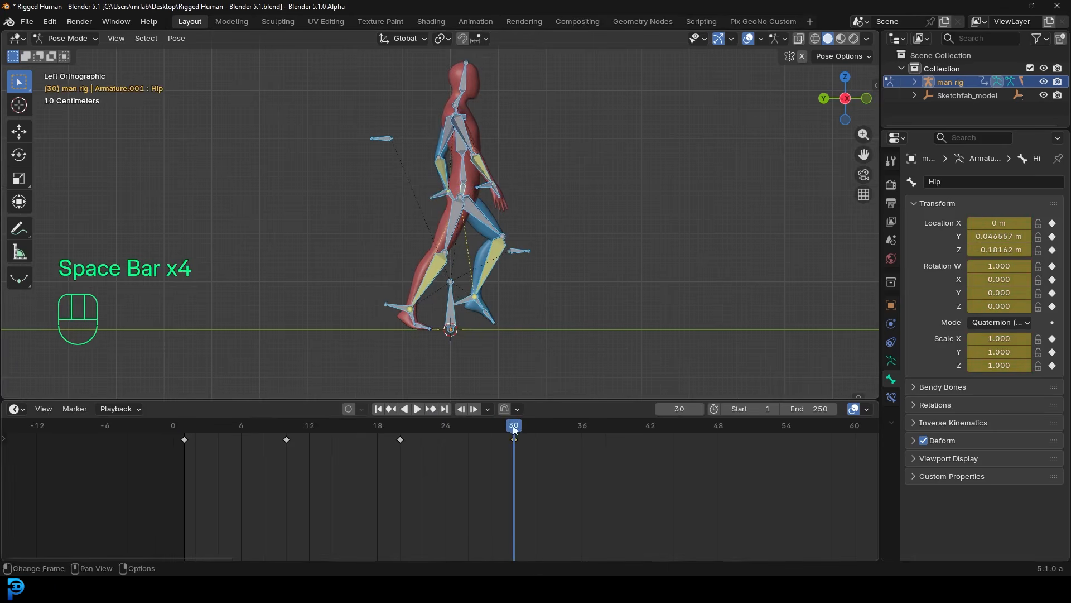
left_click_drag(514, 426, 203, 456)
key("space")
key("space")
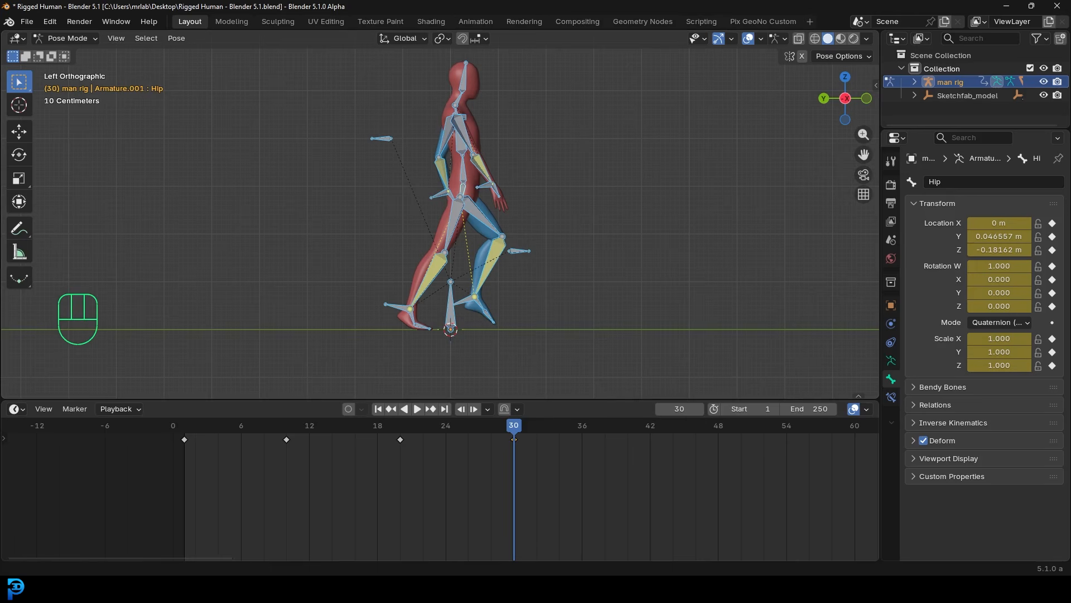
Step: Switch to the walk cycle reference image and examine the second contact pose
key("alt+Tab")
left_click_drag(847, 117, 658, 86)
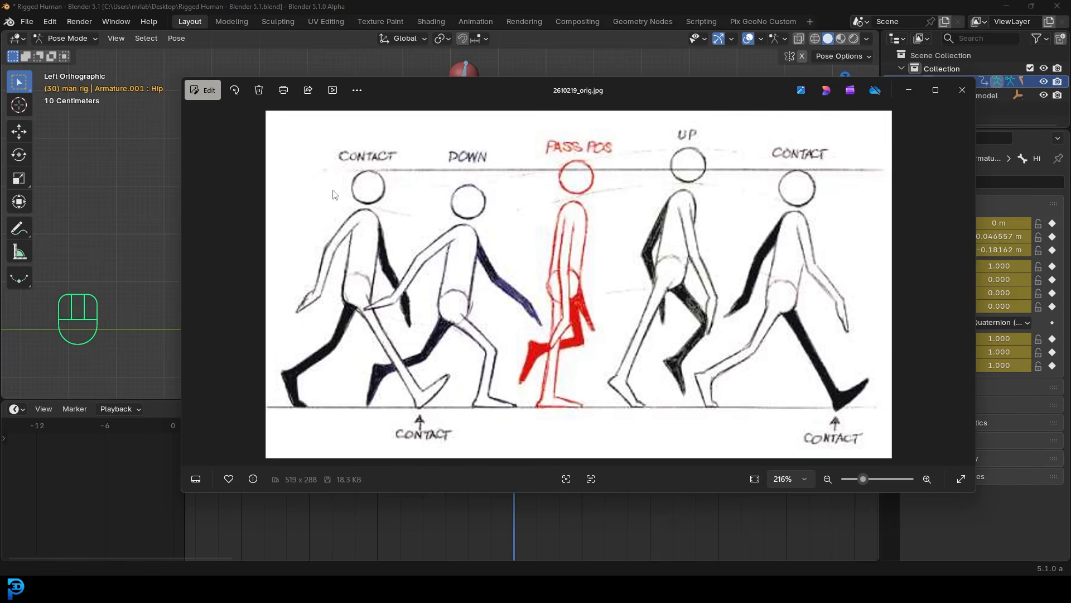
left_click(908, 90)
Step: Copy the contact pose of all bones at frame 1
left_click_drag(514, 446, 629, 461)
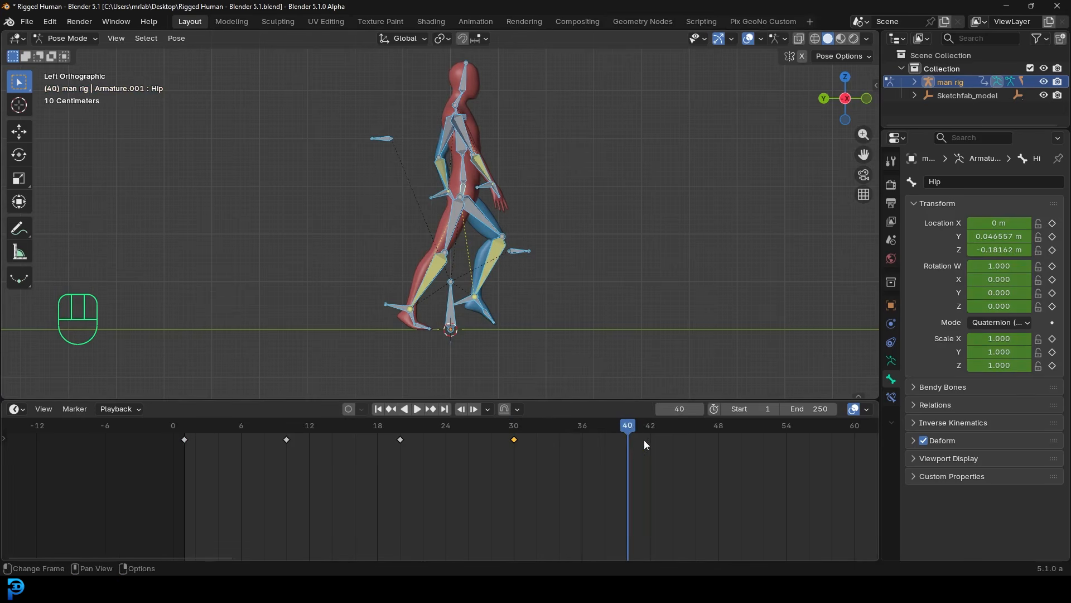
left_click_drag(630, 427, 184, 537)
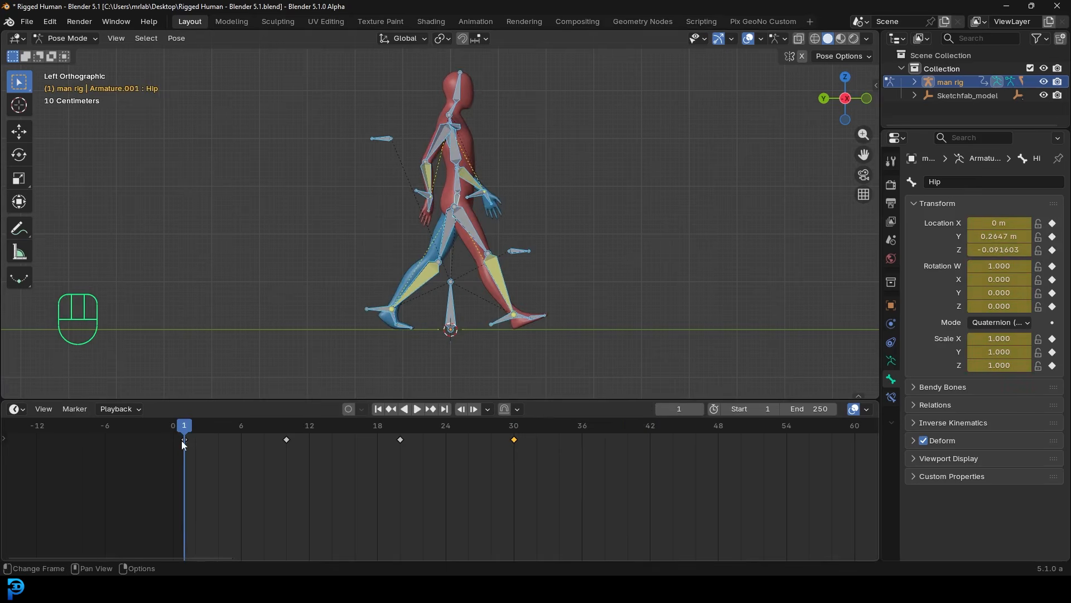
key("a")
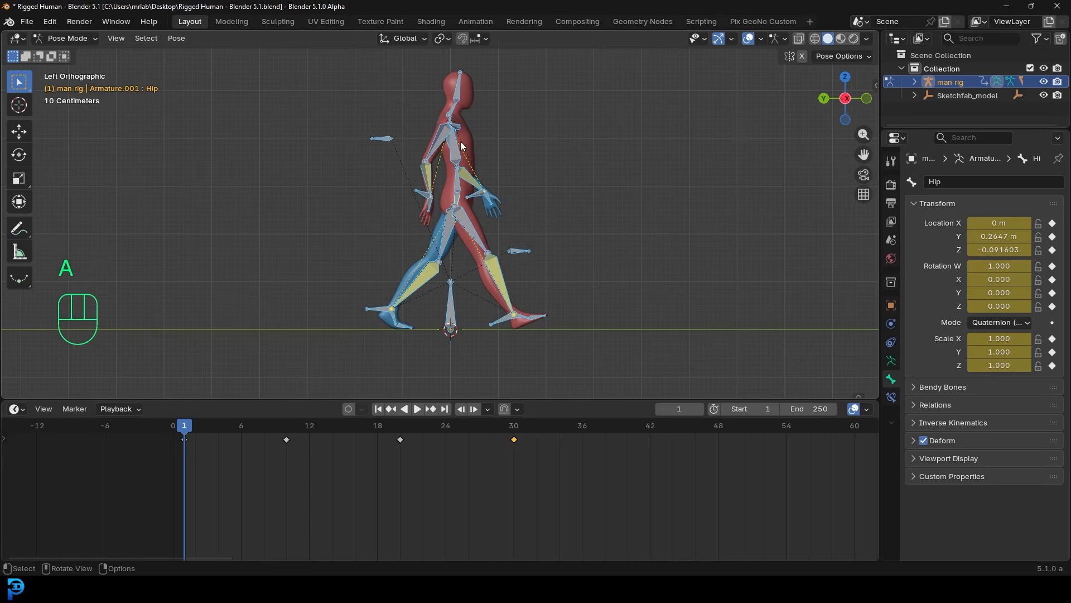
key("ctrl+c")
key("ctrl+c")
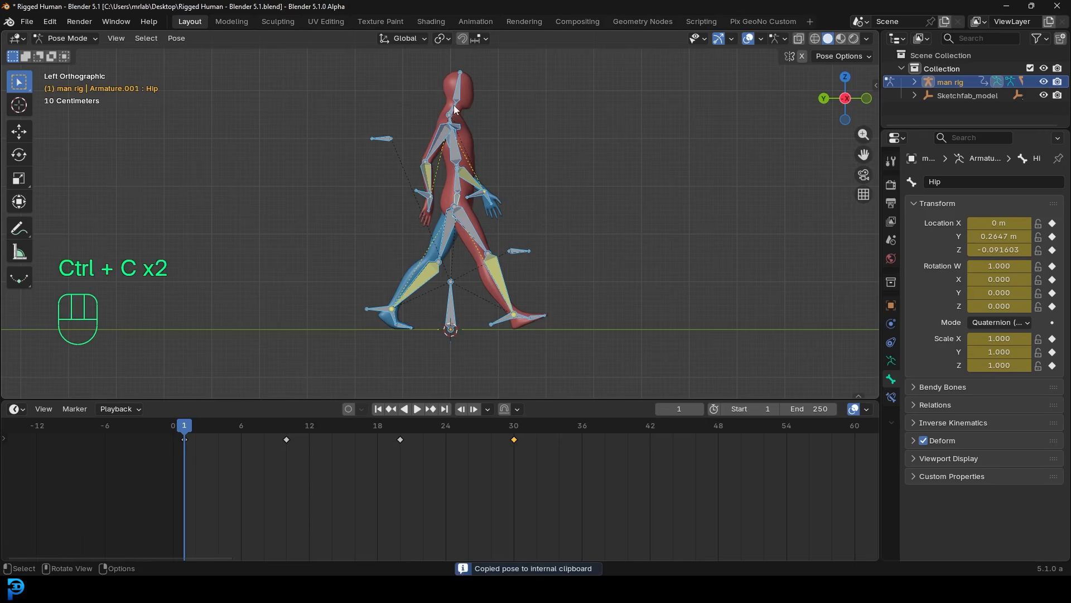
Step: Paste the copied contact pose mirrored at frame 40 and keyframe all bones there
left_click_drag(184, 491, 630, 512)
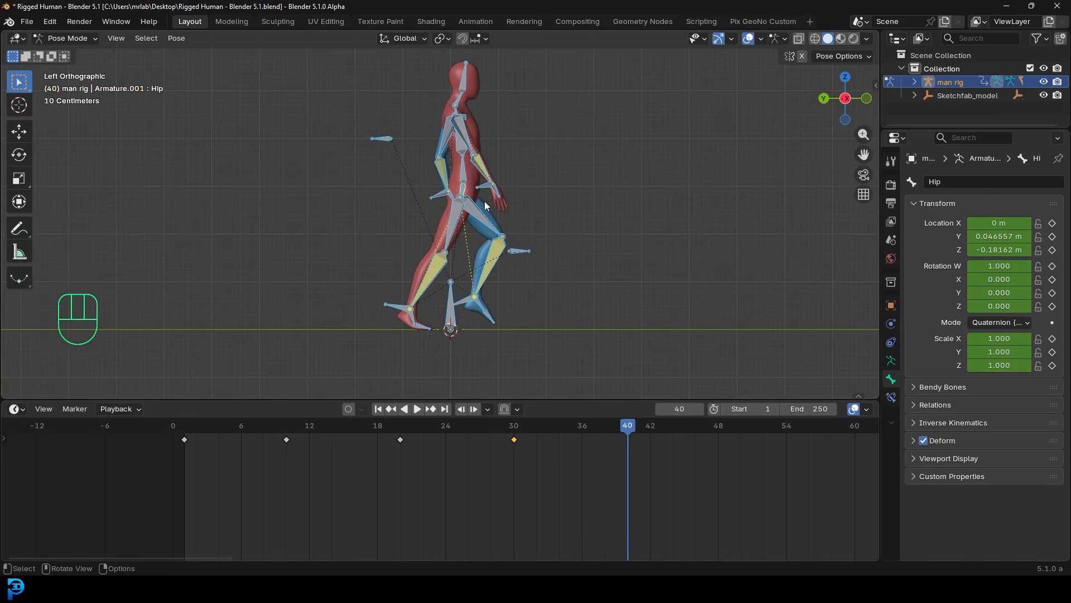
key("ctrl")
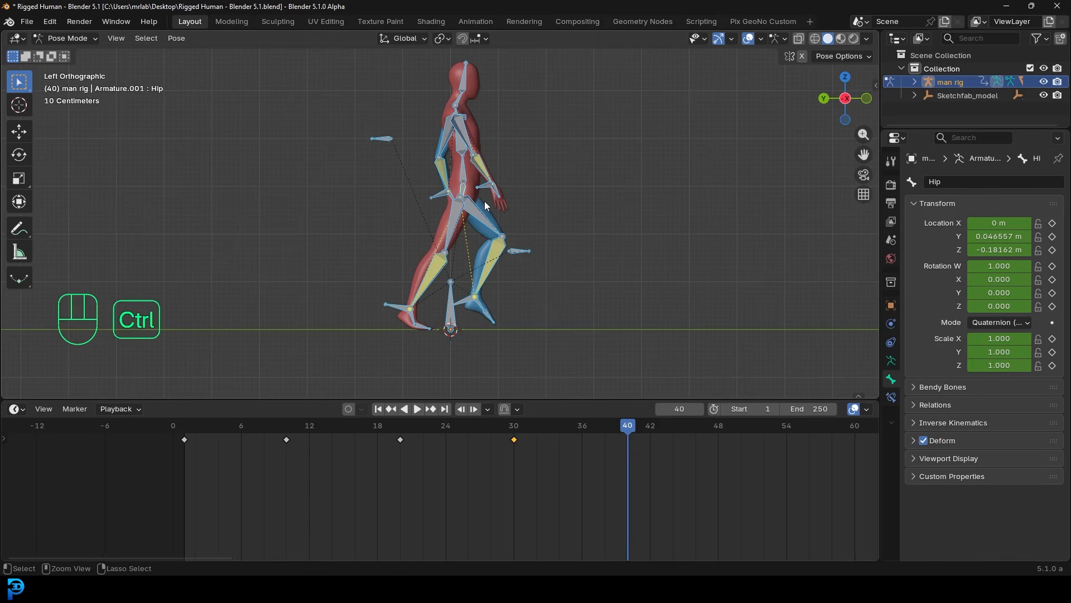
key("ctrl+shift+v")
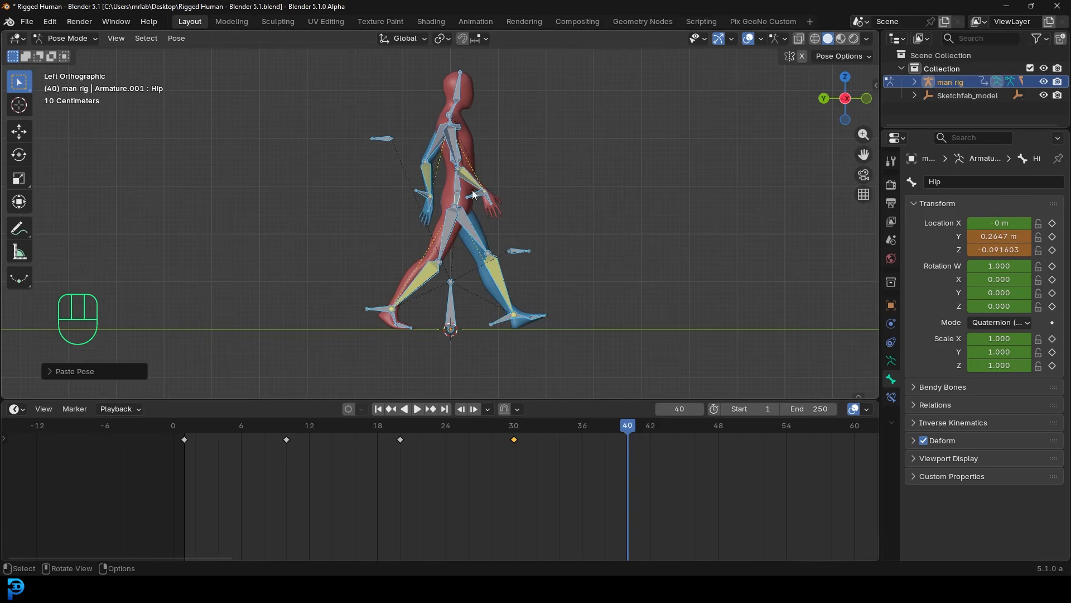
key("i")
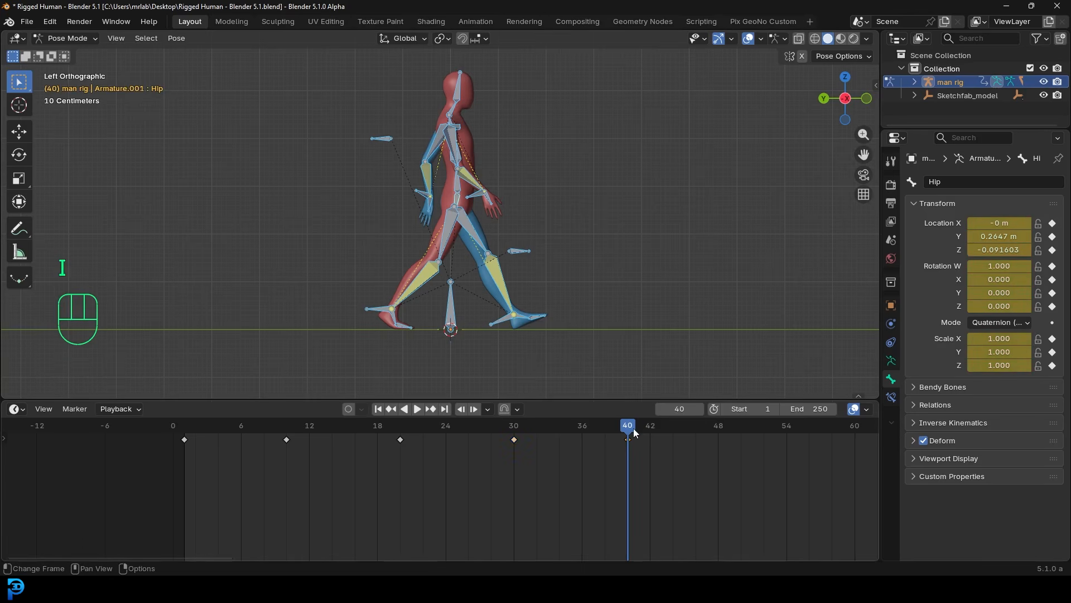
Step: Scrub the animation up to frame 40 and compare its poses with the walk cycle reference image
left_click_drag(634, 434, 628, 502)
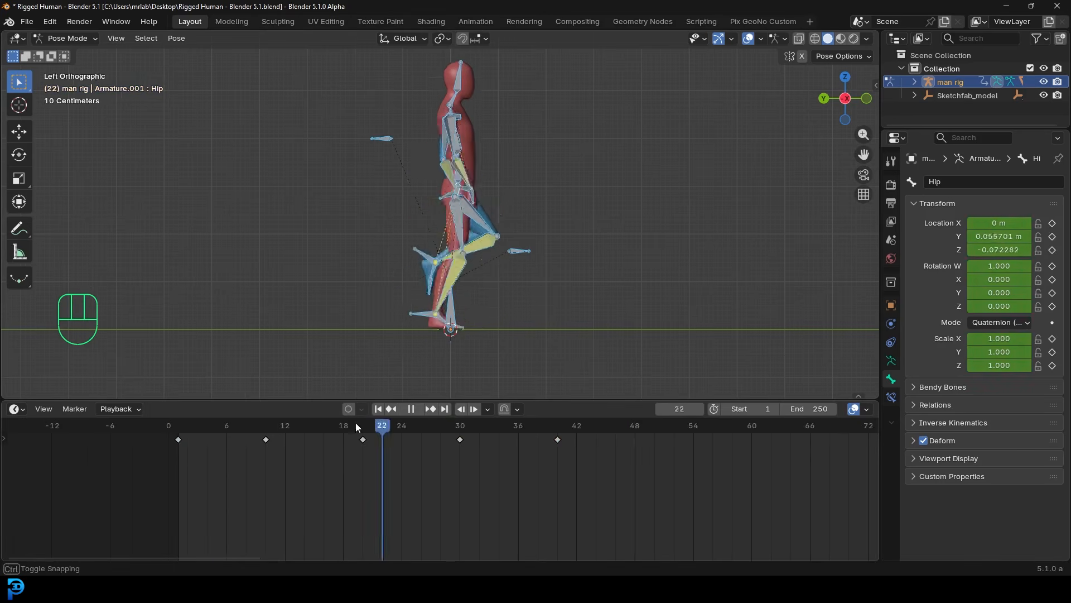
left_click_drag(356, 423, 553, 524)
left_click_drag(0, 151, 685, 102)
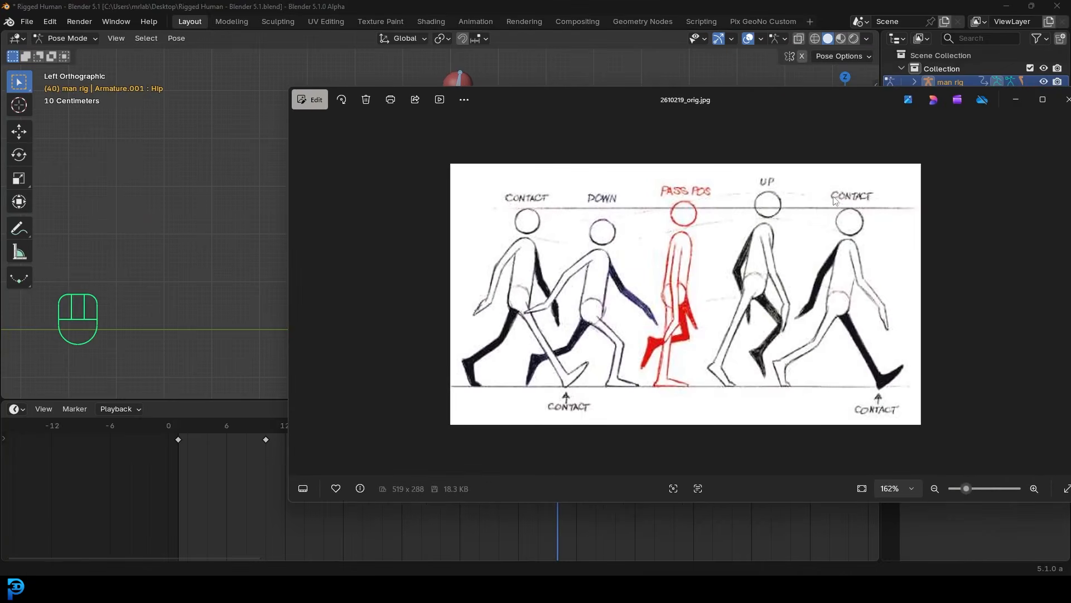
left_click_drag(827, 96, 0, 126)
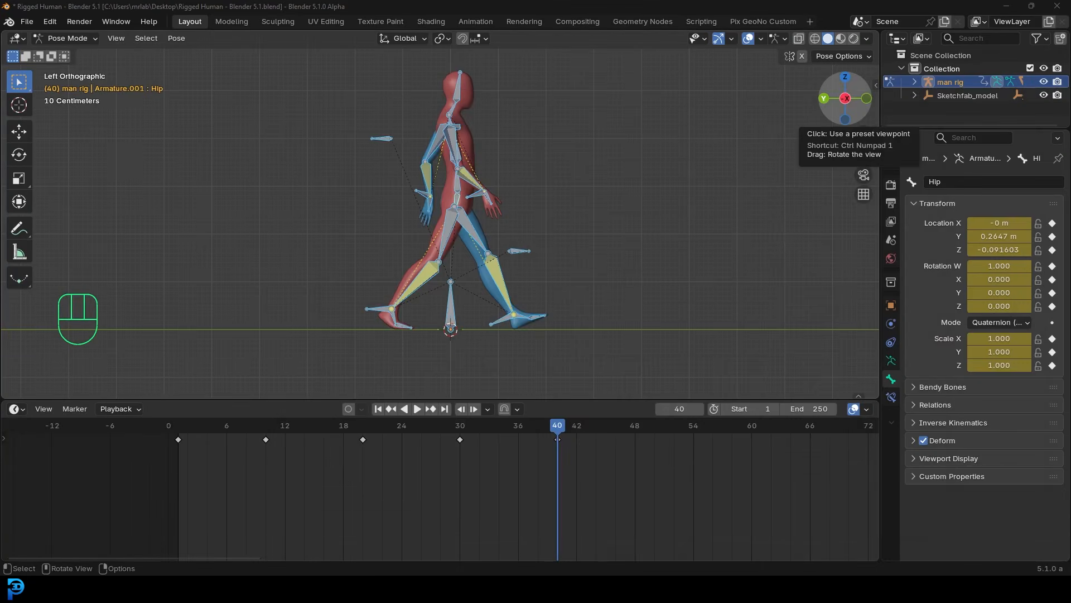
scroll(518, 465, "down", 4)
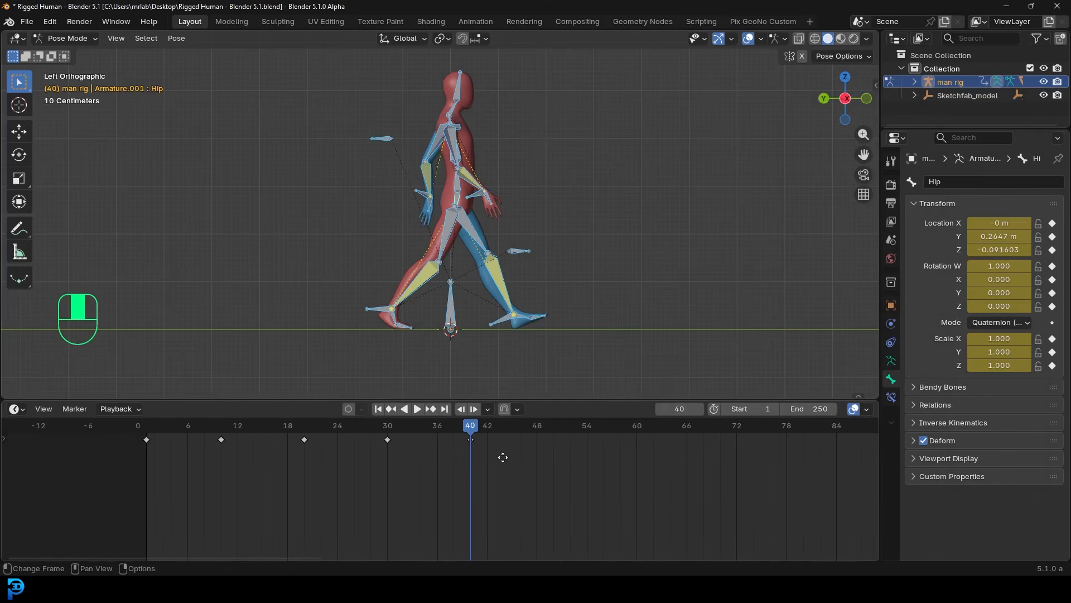
scroll(536, 465, "up", 1)
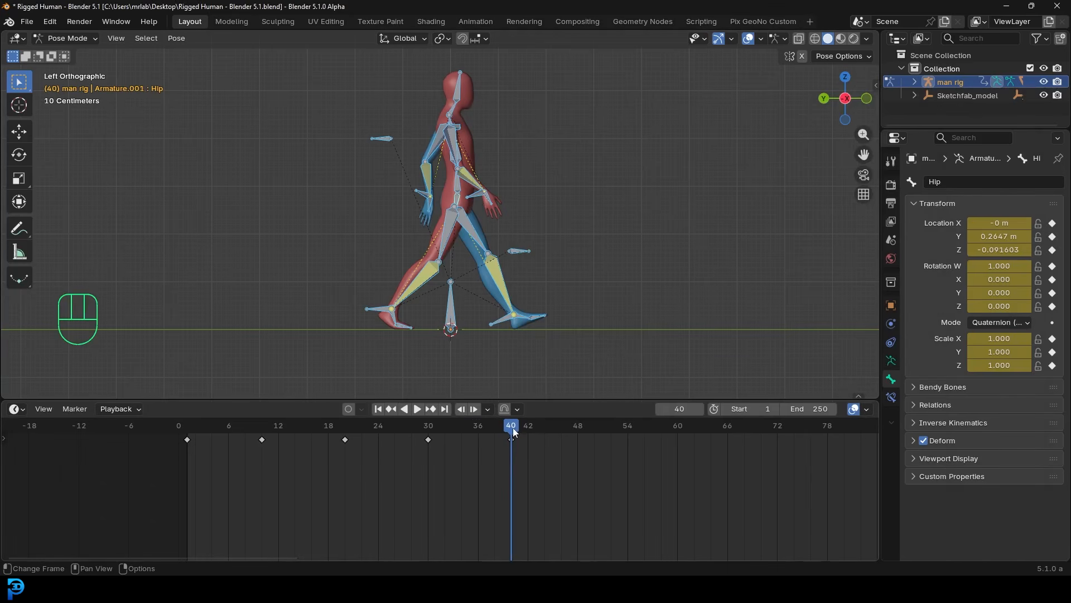
key("alt+Tab")
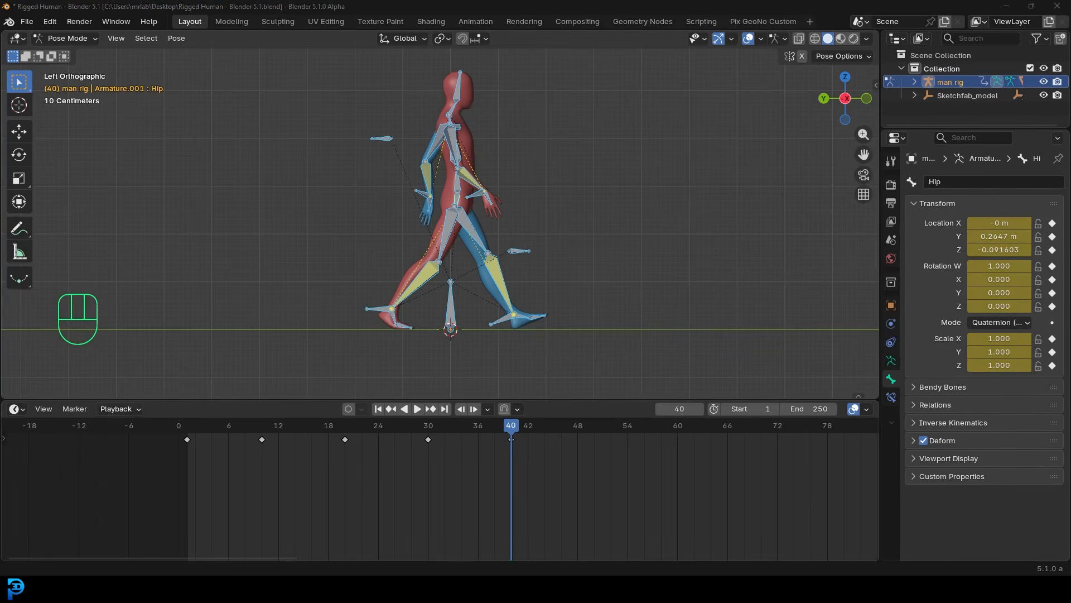
left_click_drag(664, 52, 663, 52)
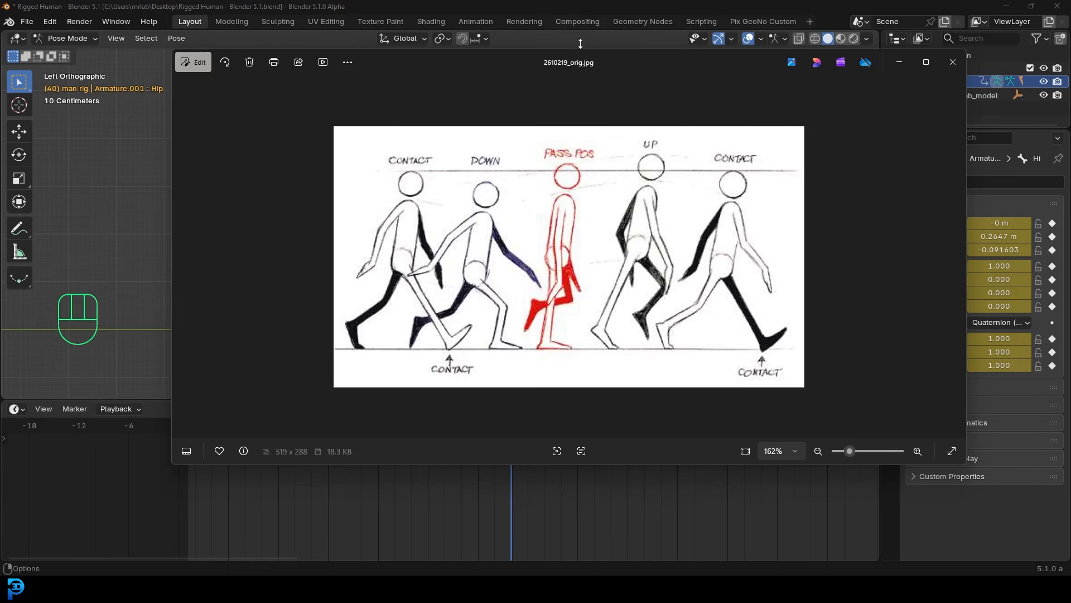
left_click(899, 62)
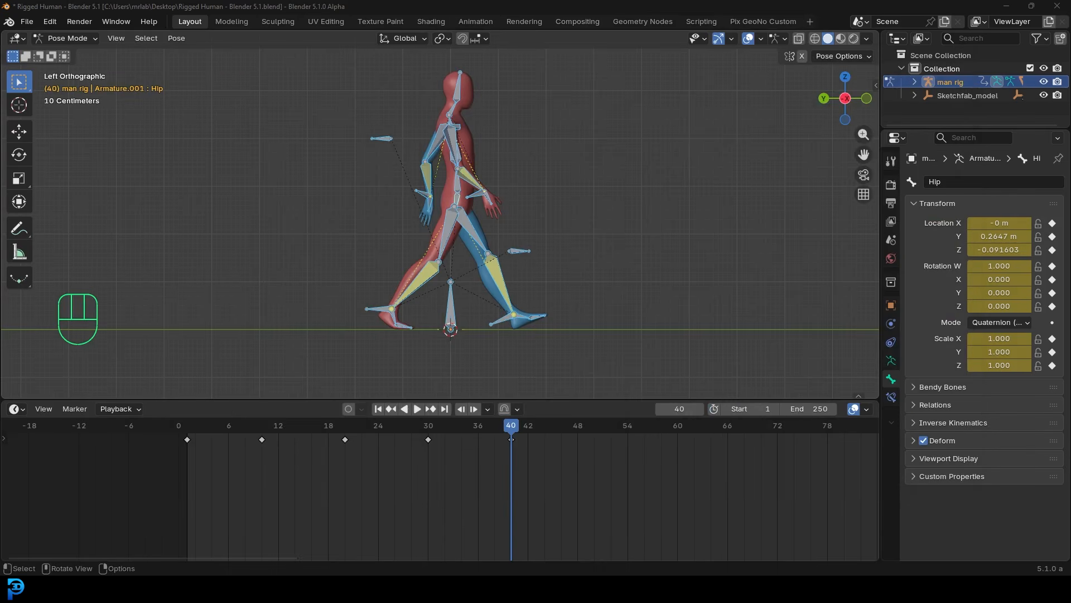
Step: Scrub between frames 1 and 40 to compare the two contact poses
scroll(444, 475, "down", 1)
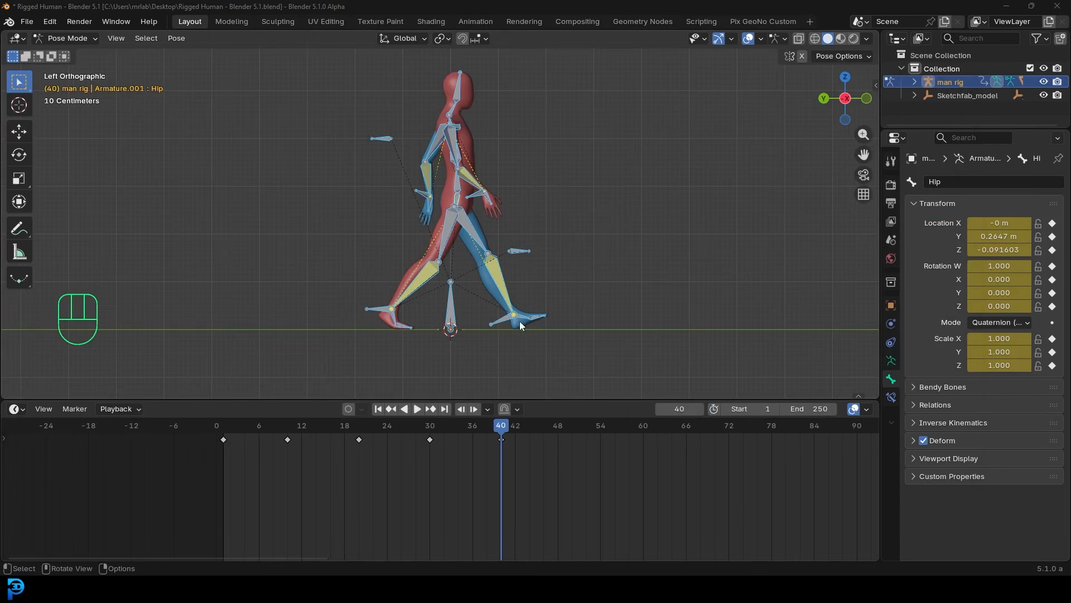
left_click_drag(507, 437, 220, 440)
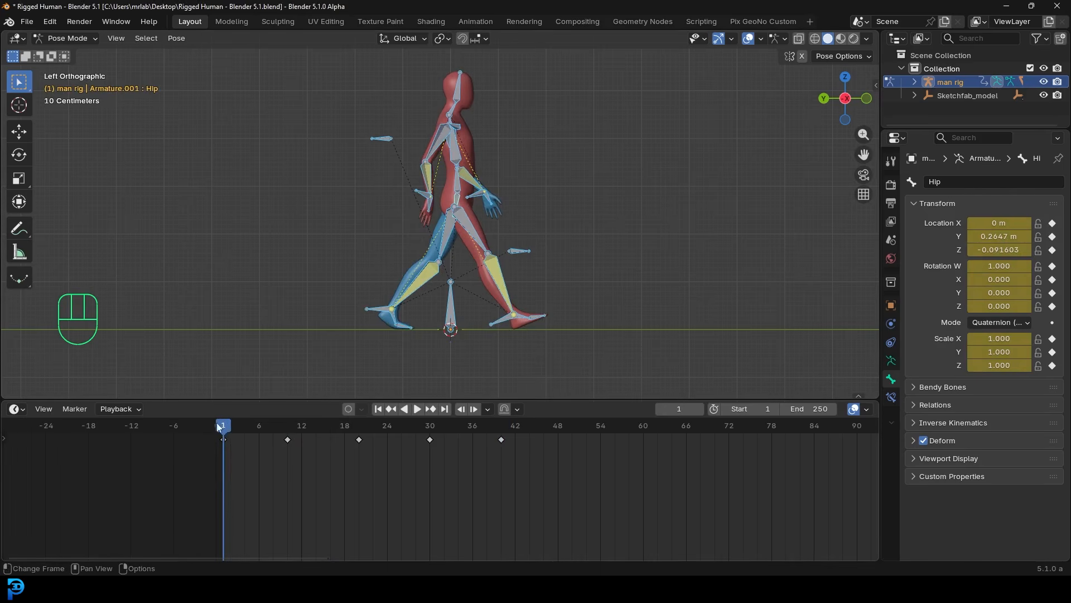
left_click_drag(222, 438, 502, 478)
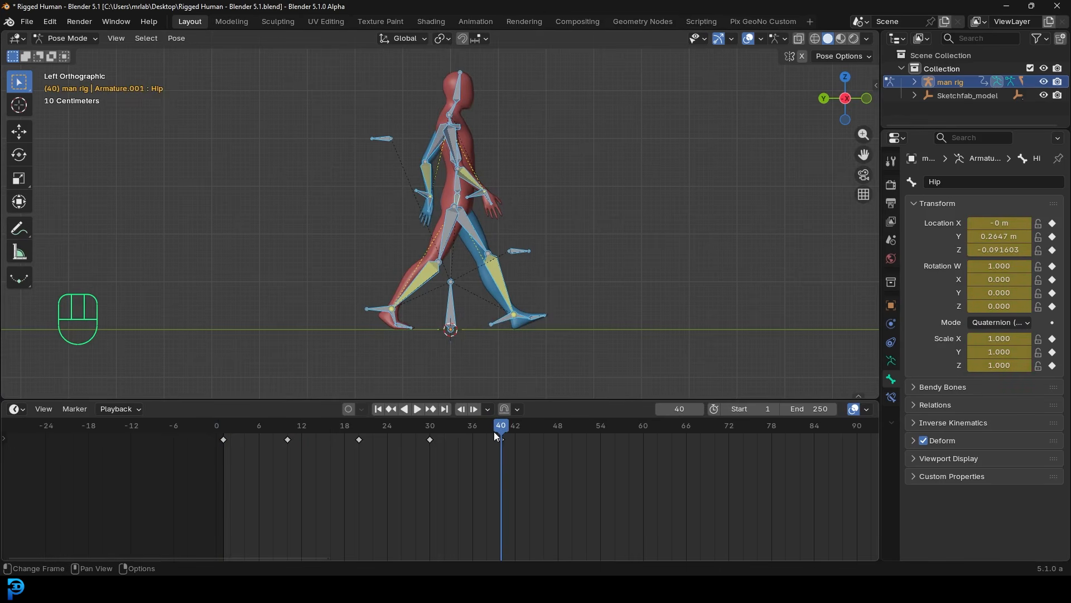
Step: Copy the pose of all bones at frame 10
scroll(569, 441, "up", 3)
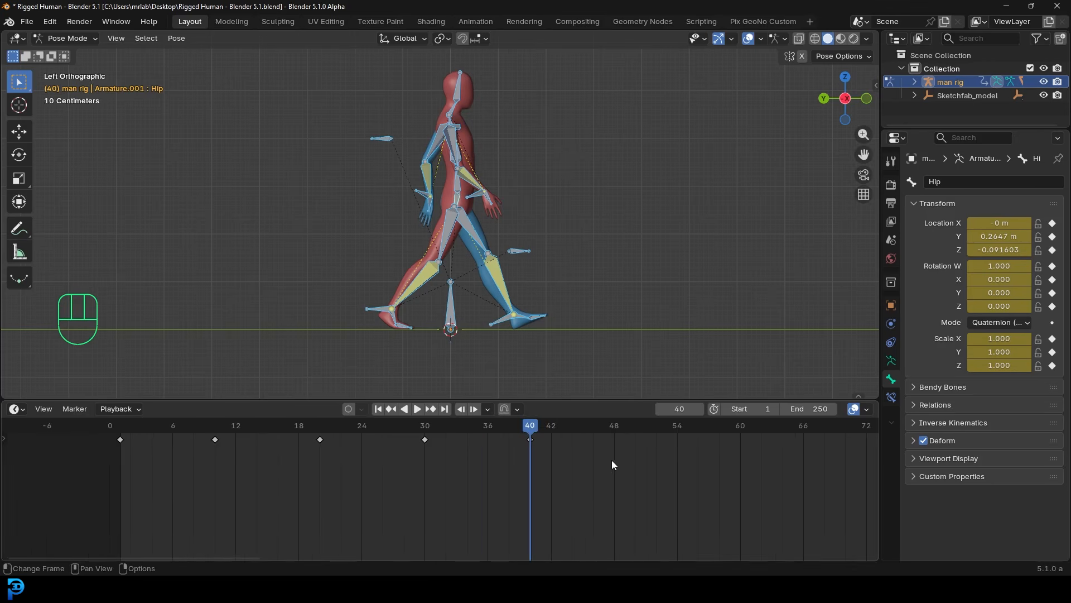
scroll(611, 460, "up", 2)
scroll(655, 449, "up", 2)
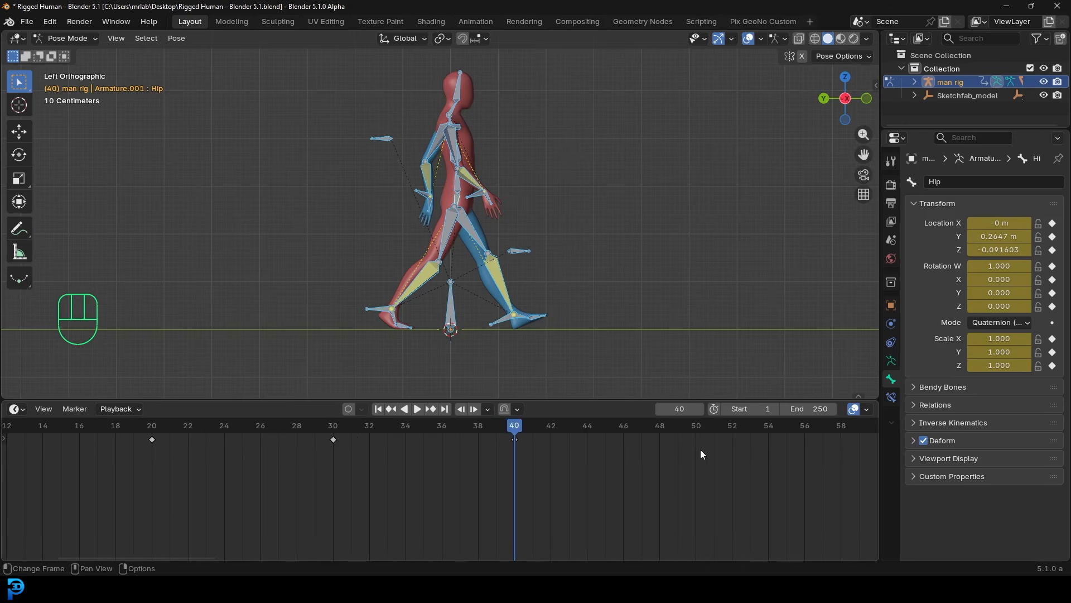
scroll(580, 450, "down", 3)
middle_click_drag(397, 462, 526, 474)
scroll(391, 460, "down", 2)
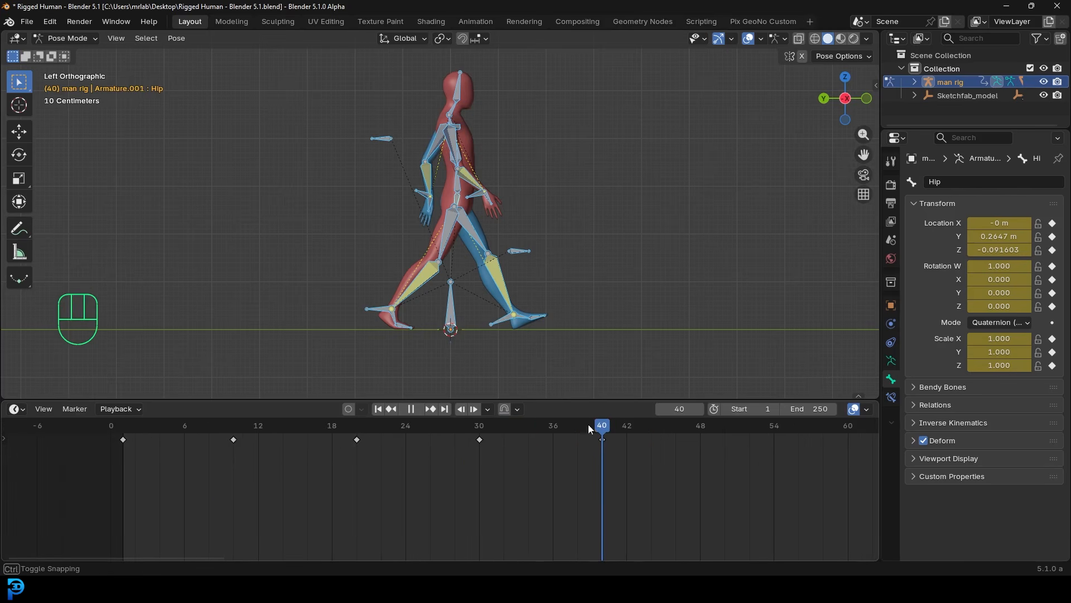
left_click(235, 481)
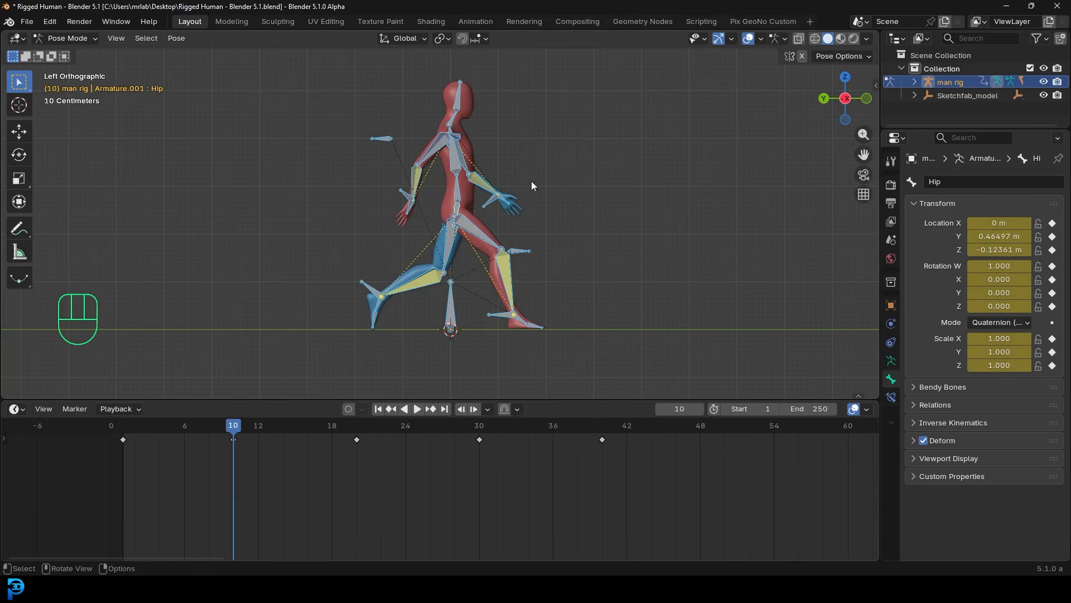
scroll(482, 218, "down", 2)
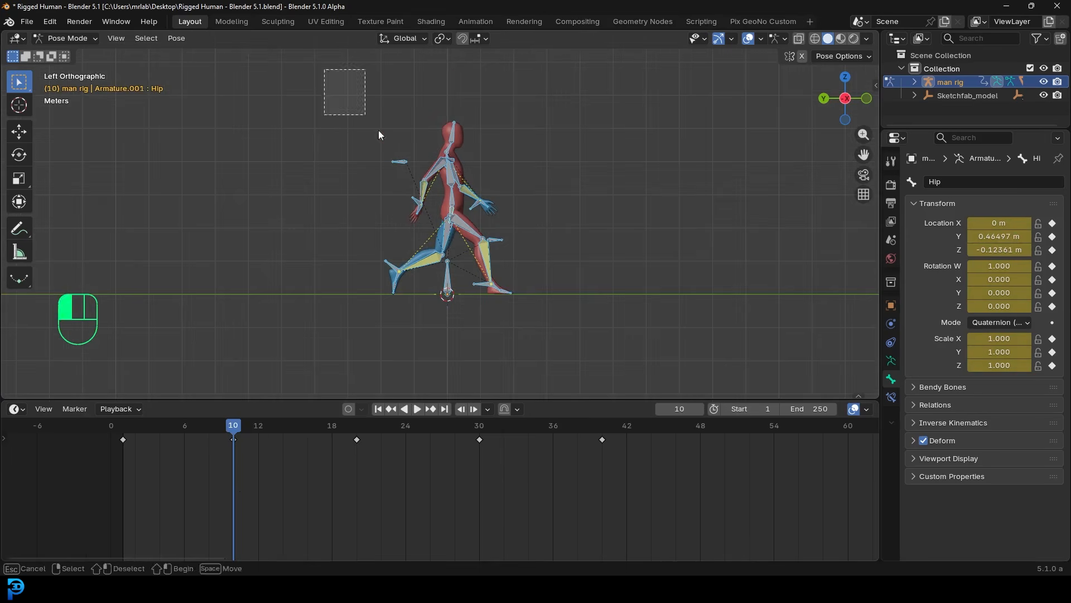
key("a")
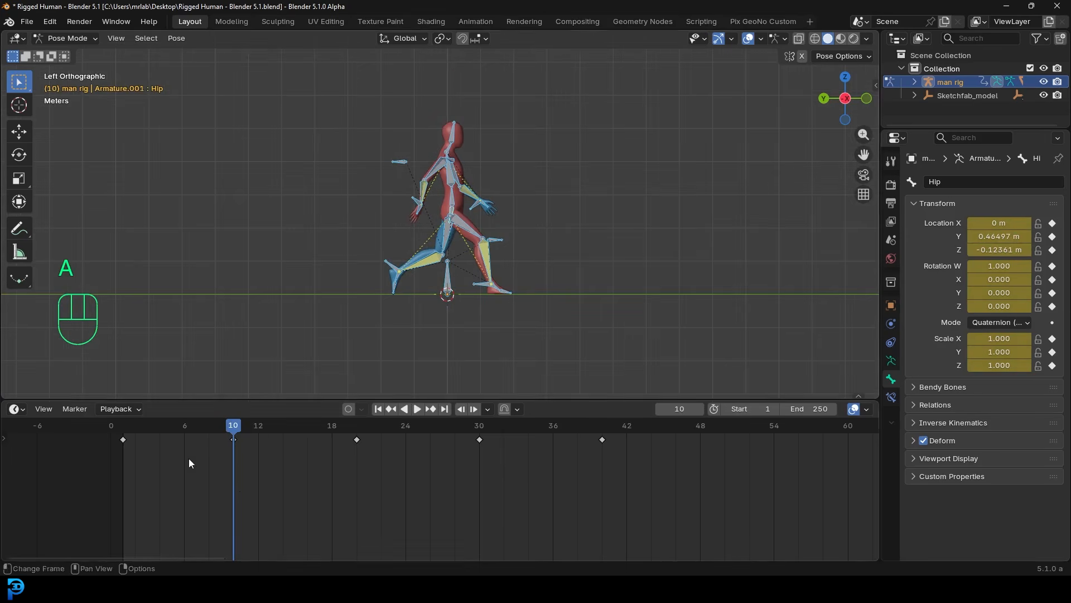
key("ctrl")
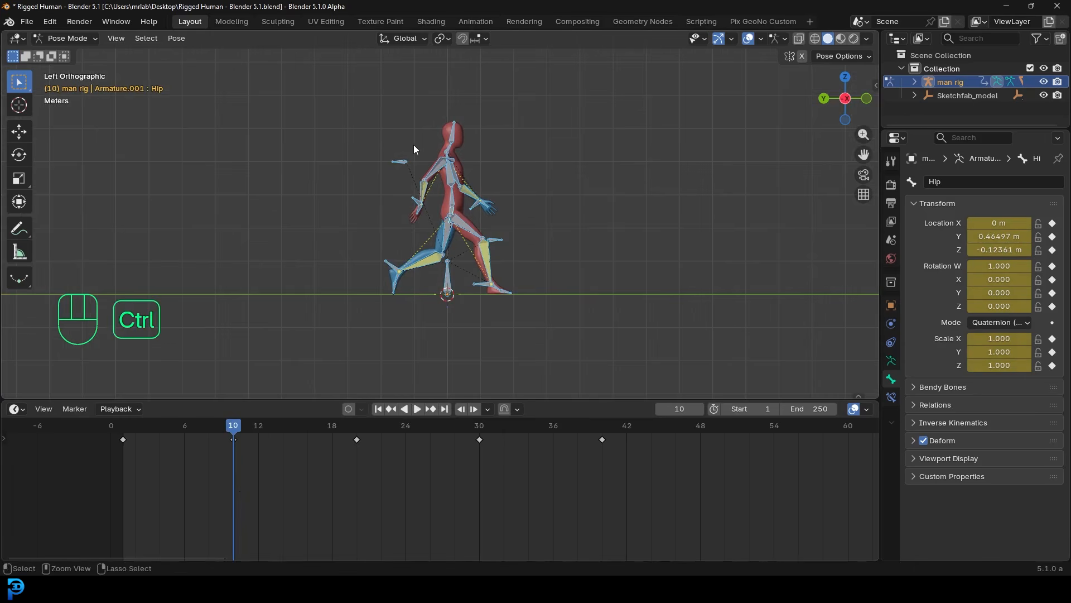
key("ctrl+c")
key("ctrl+c")
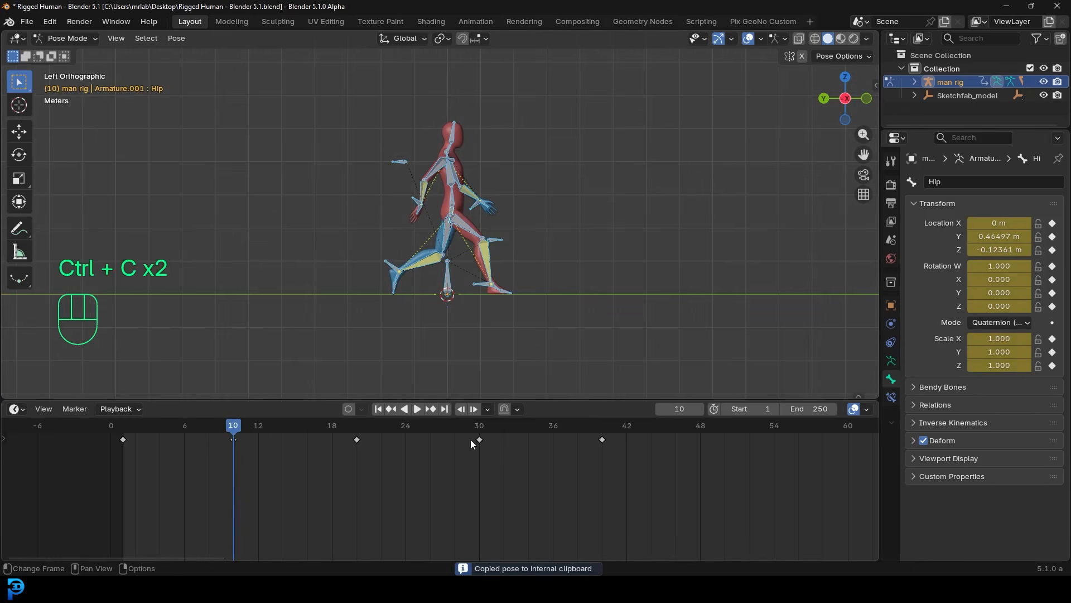
Step: Paste the copied frame 10 pose mirrored at frame 50 and keyframe all bones there
middle_click_drag(468, 447, 413, 450)
scroll(412, 450, "down", 1)
left_click_drag(193, 424, 648, 514)
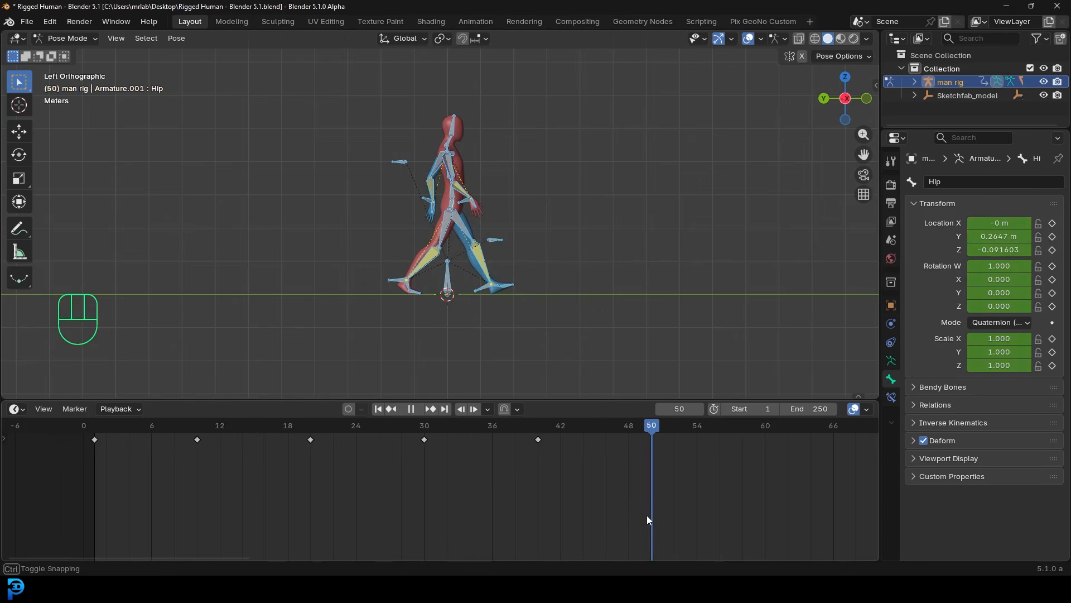
middle_click_drag(703, 442, 510, 464)
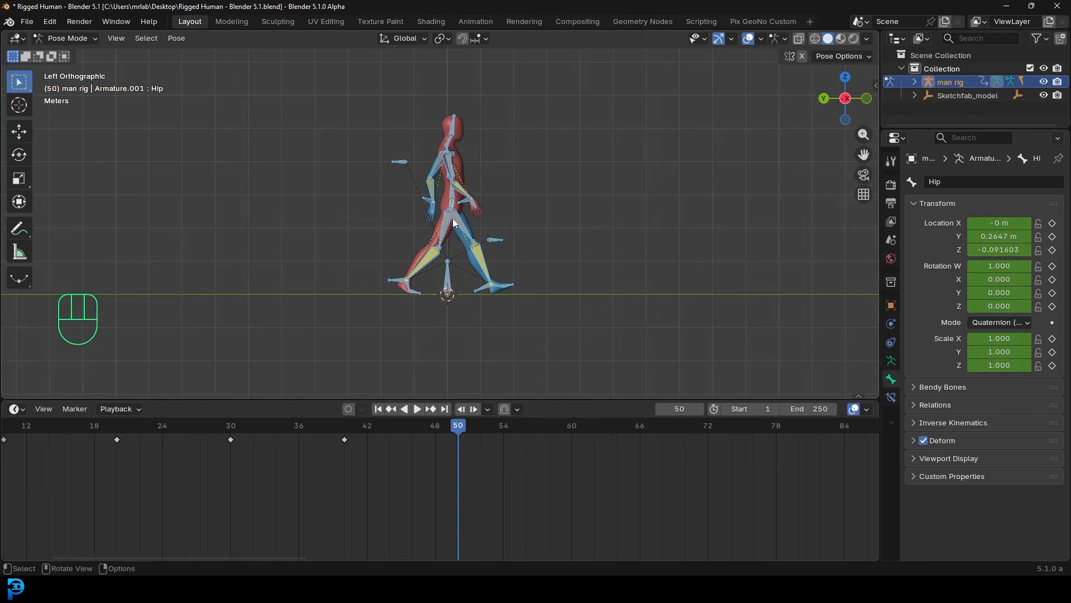
key("ctrl+shift+v")
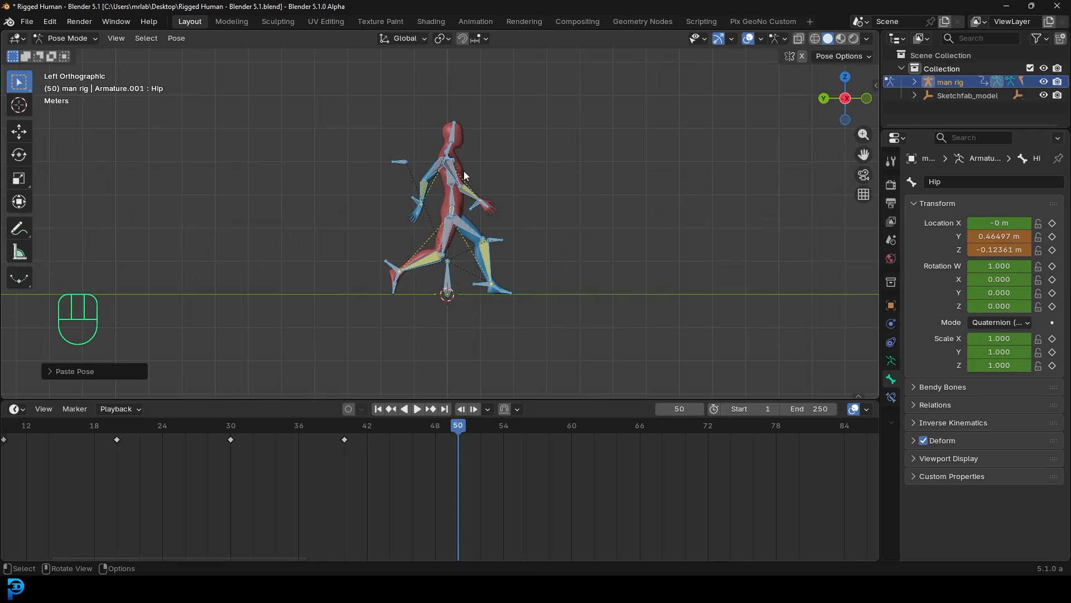
key("i")
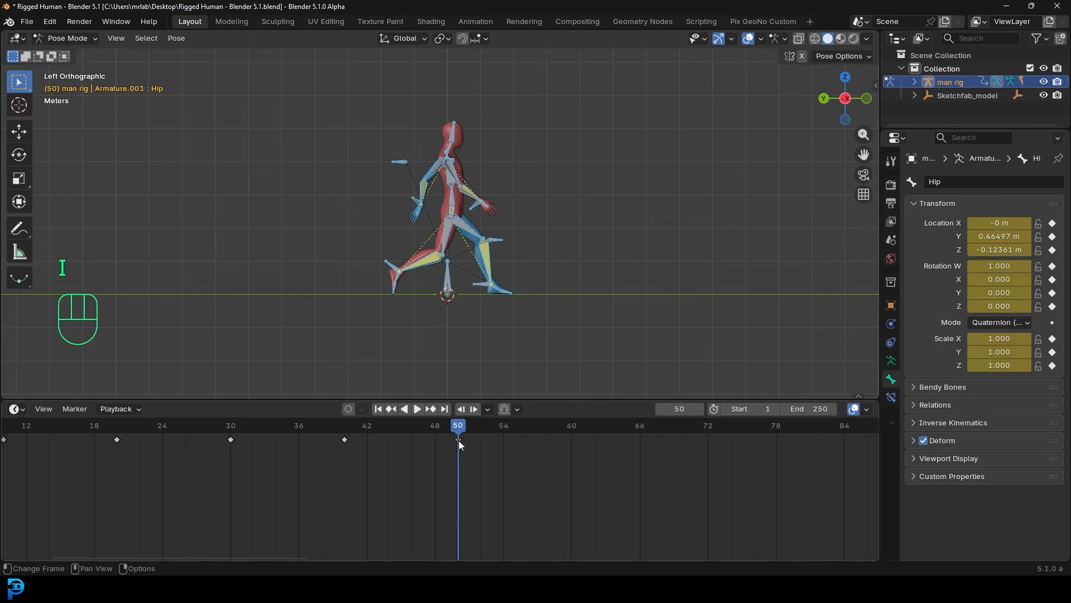
Step: Scrub between frames 50 and 10 to compare the mirrored pose with its original
scroll(435, 447, "down", 3)
middle_click_drag(387, 456, 425, 477)
left_click_drag(511, 434, 513, 508)
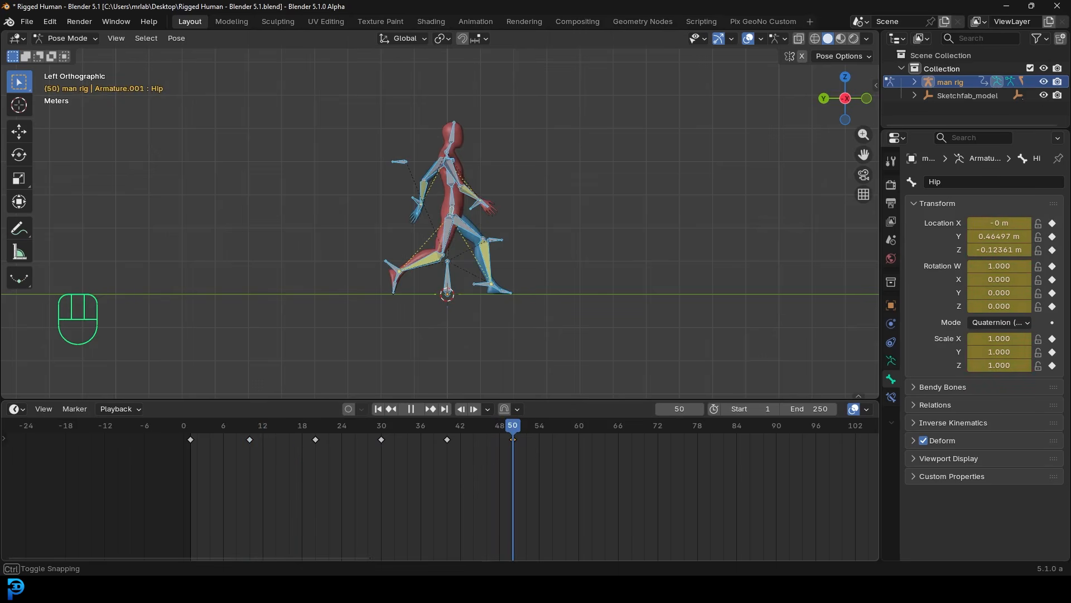
left_click_drag(513, 507, 250, 507)
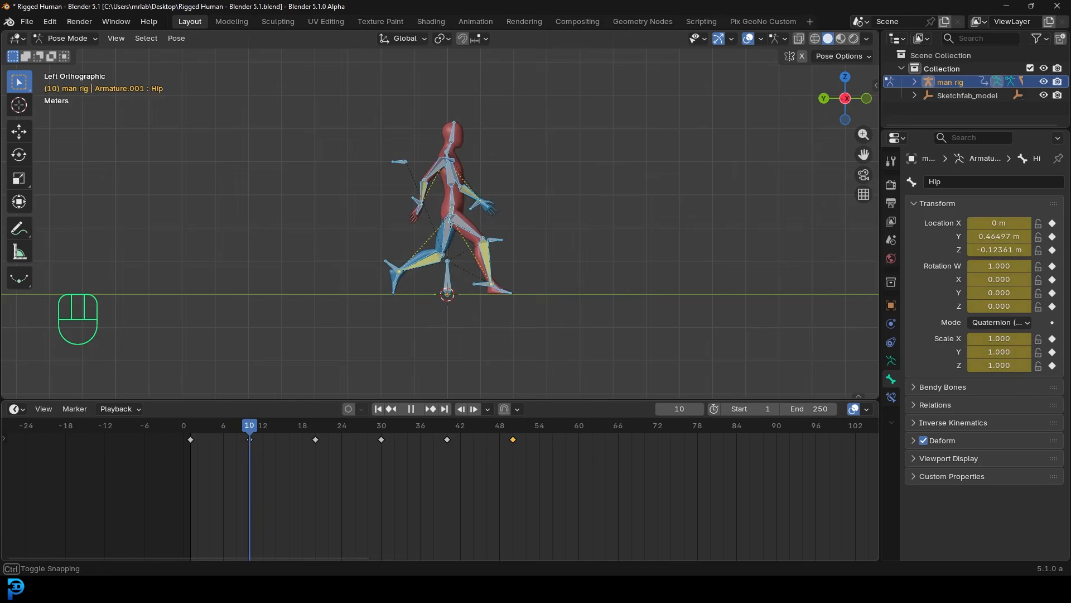
left_click_drag(249, 508, 514, 493)
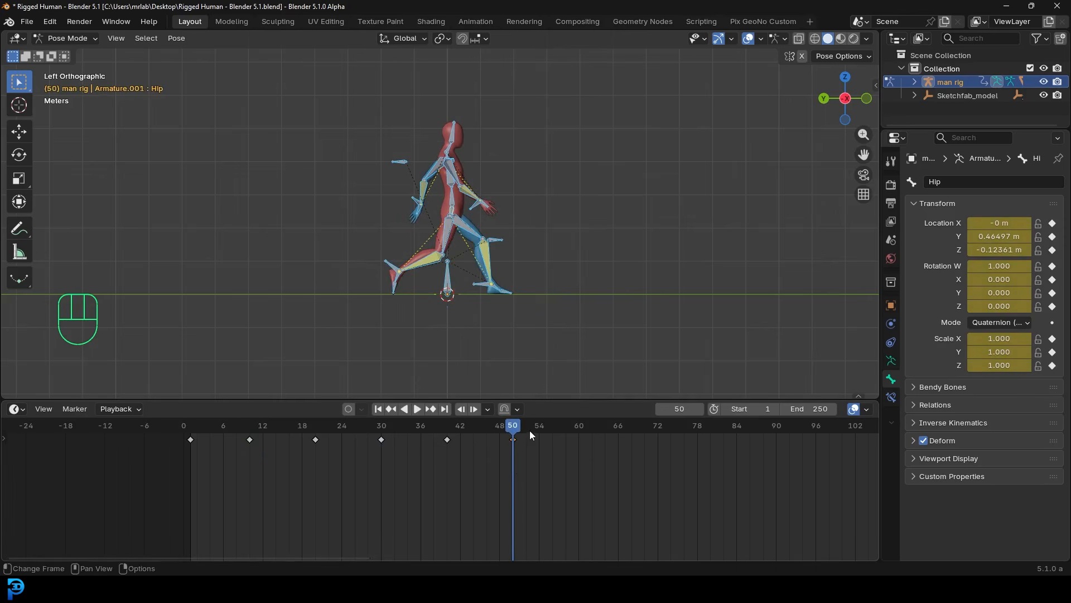
Step: Copy the passing pose of all bones at frame 20
left_click_drag(530, 430, 316, 473)
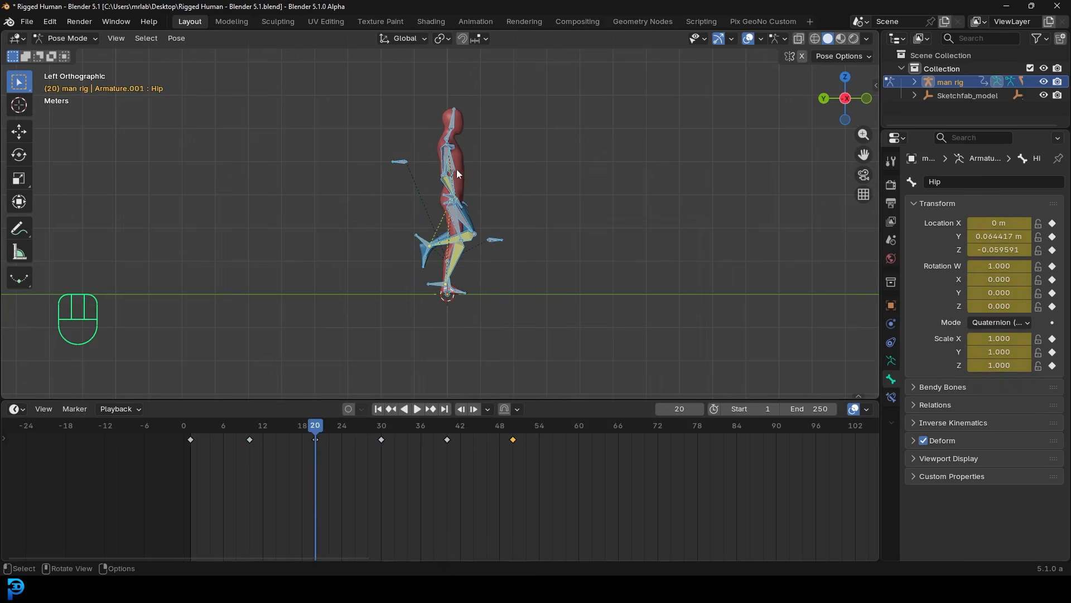
left_click(480, 159)
key("a")
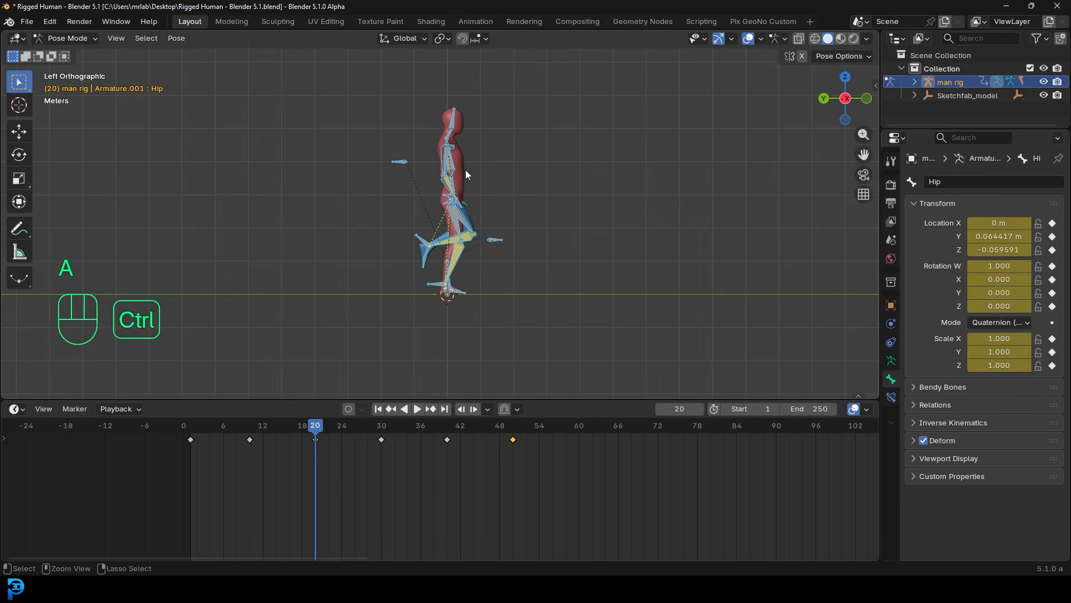
key("ctrl+c")
key("ctrl+c")
Step: Paste the copied frame 20 pose mirrored at frame 60 and keyframe all bones there
left_click_drag(327, 427, 581, 495)
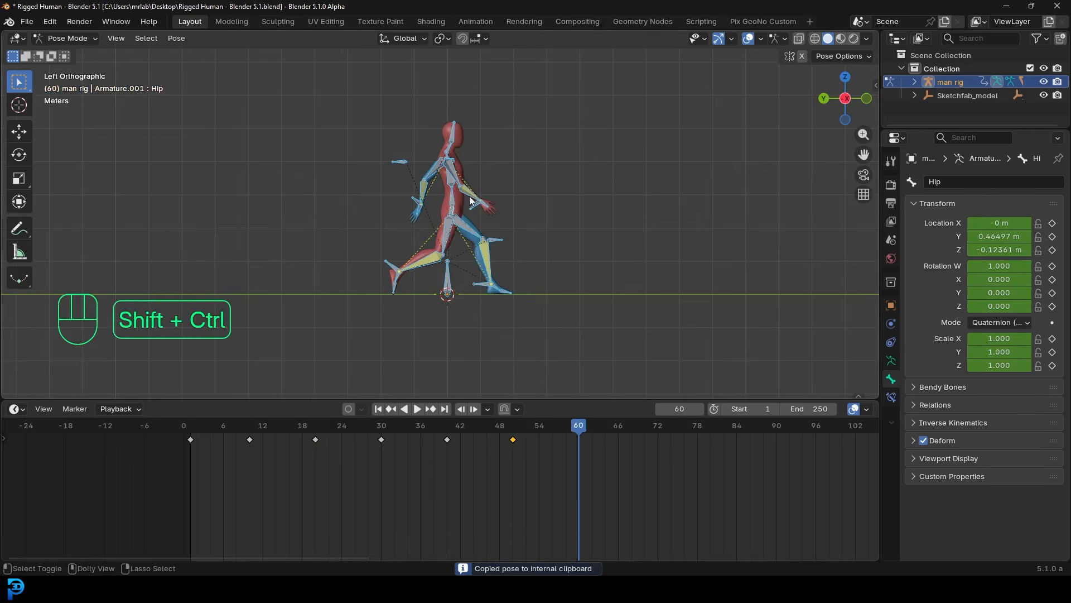
key("shift+ctrl+v")
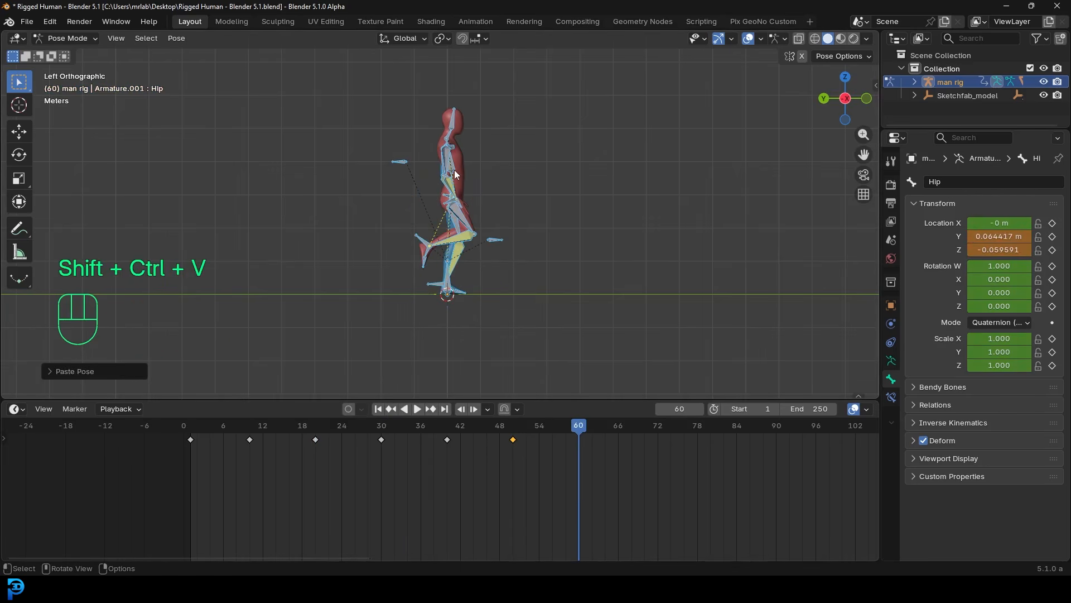
key("i")
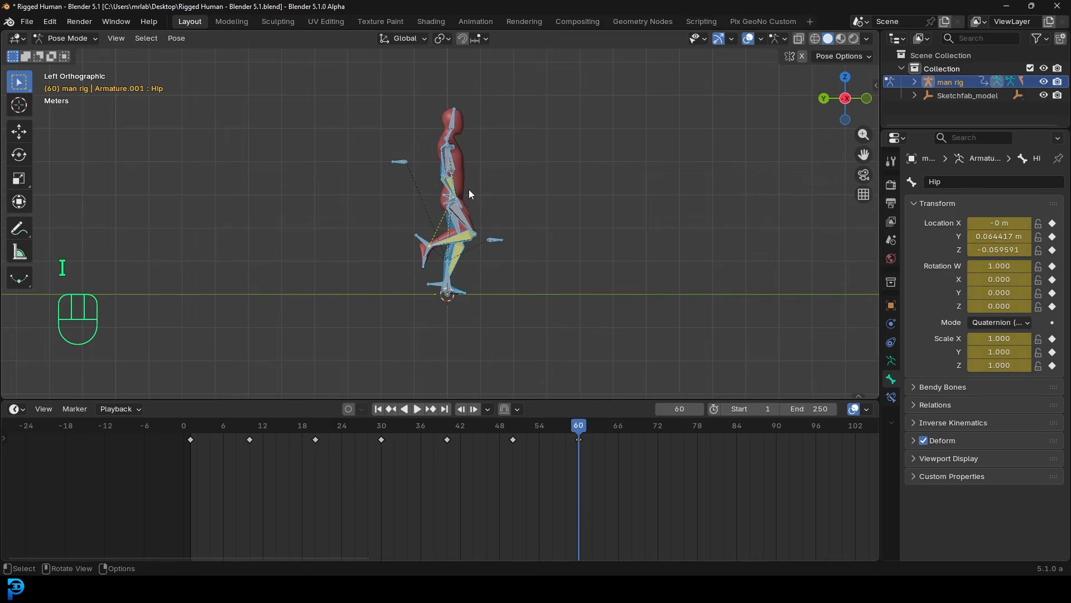
key("ctrl+z")
key("i")
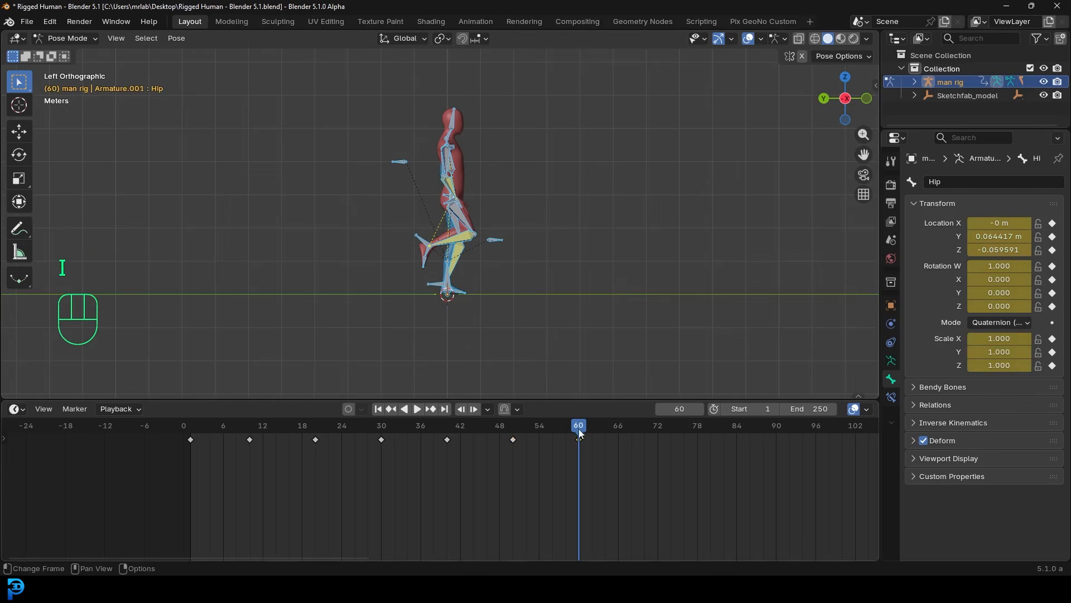
Step: Copy the pose of all bones at frame 30
left_click_drag(577, 425, 380, 506)
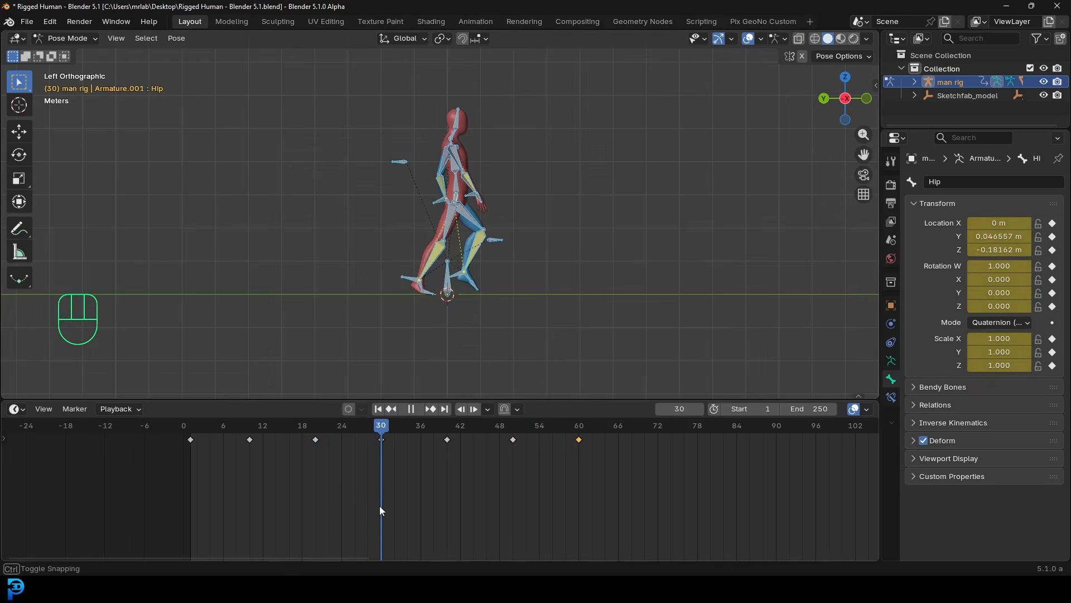
left_click_drag(380, 505, 380, 506)
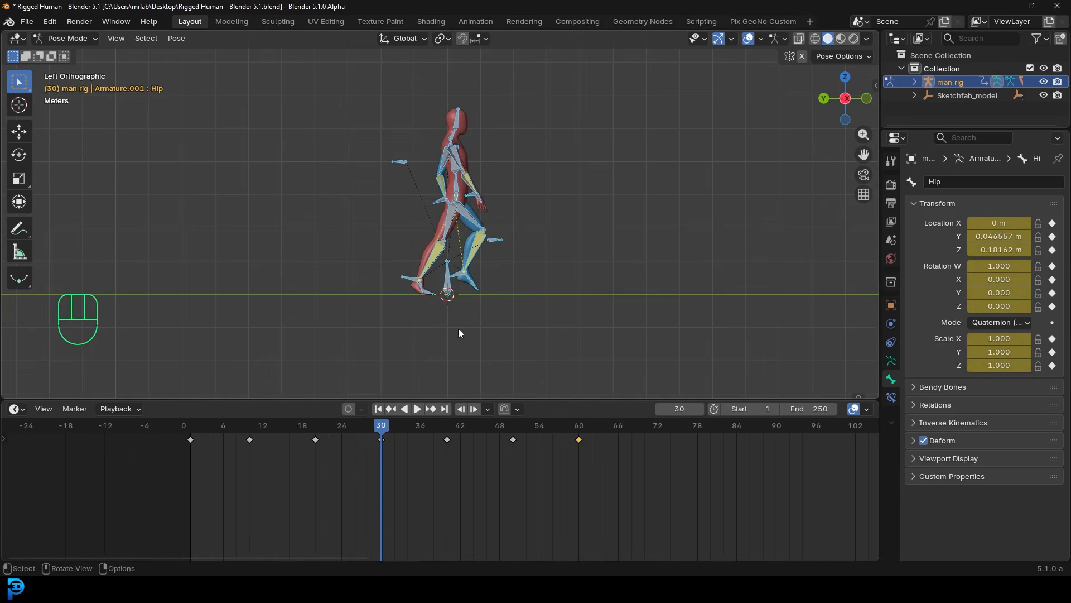
key("ctrl+c")
key("ctrl+c")
key("ctrl+c")
Step: Paste the copied frame 30 pose mirrored at frame 70 and keyframe all bones there
left_click_drag(376, 441, 641, 488)
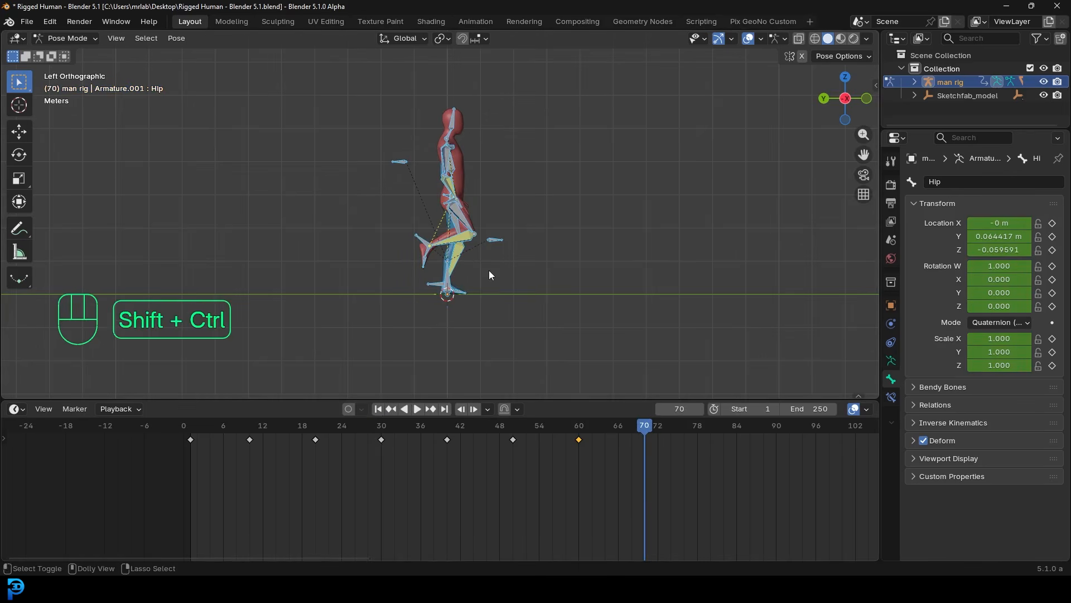
key("ctrl+shift+v")
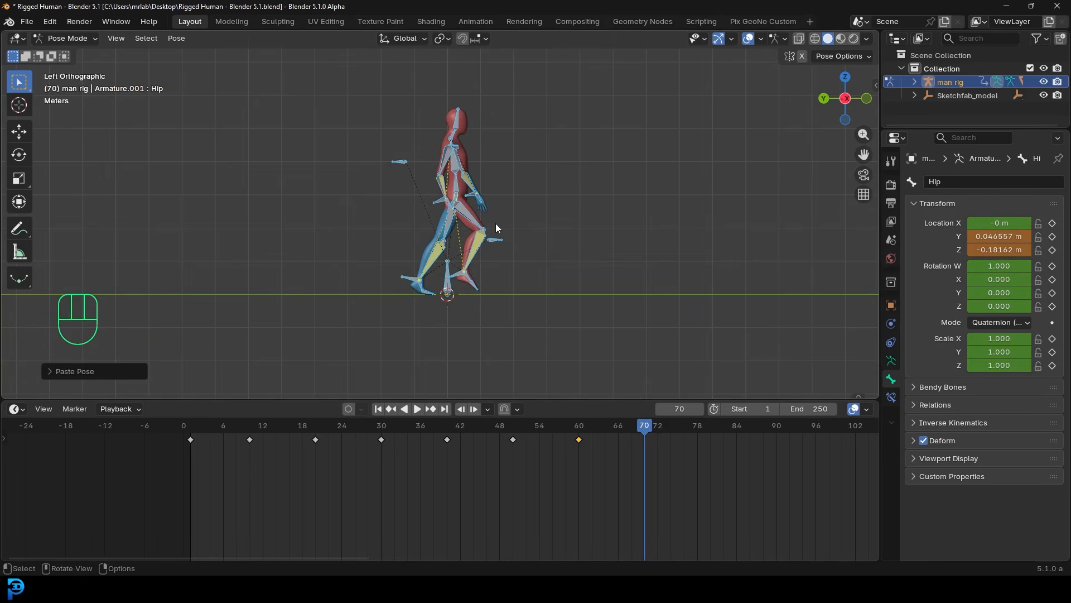
key("i")
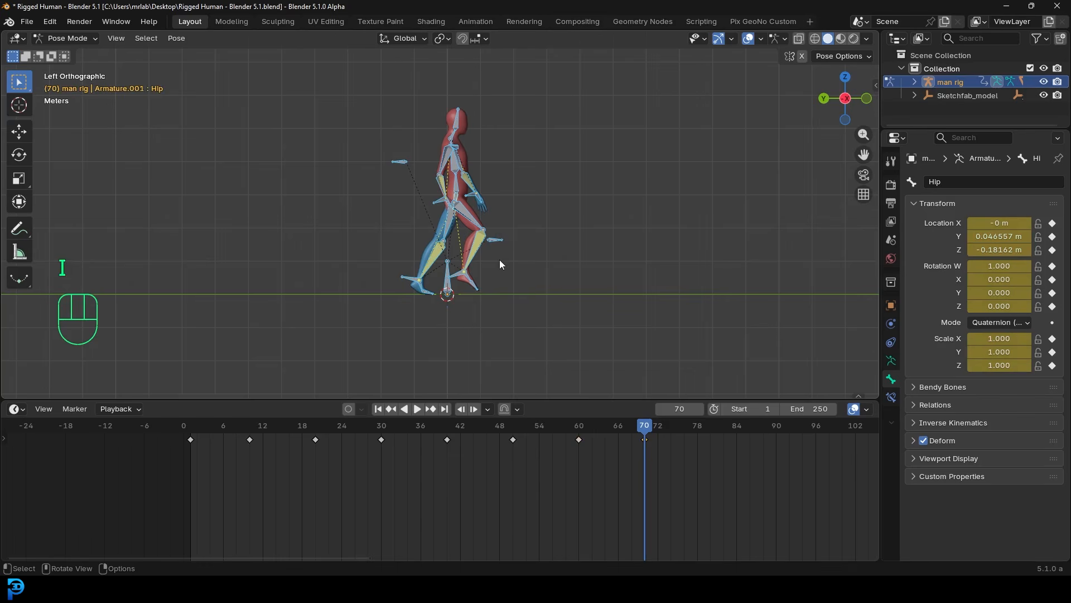
Step: Return to frame 1 and copy the contact pose of all bones
left_click(644, 430)
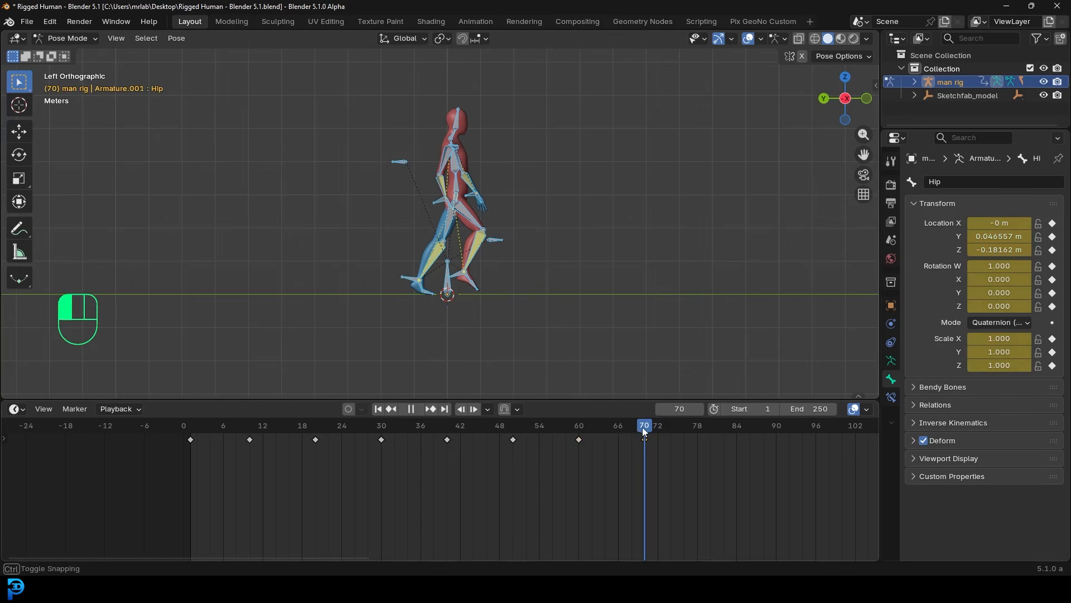
left_click_drag(643, 429, 189, 551)
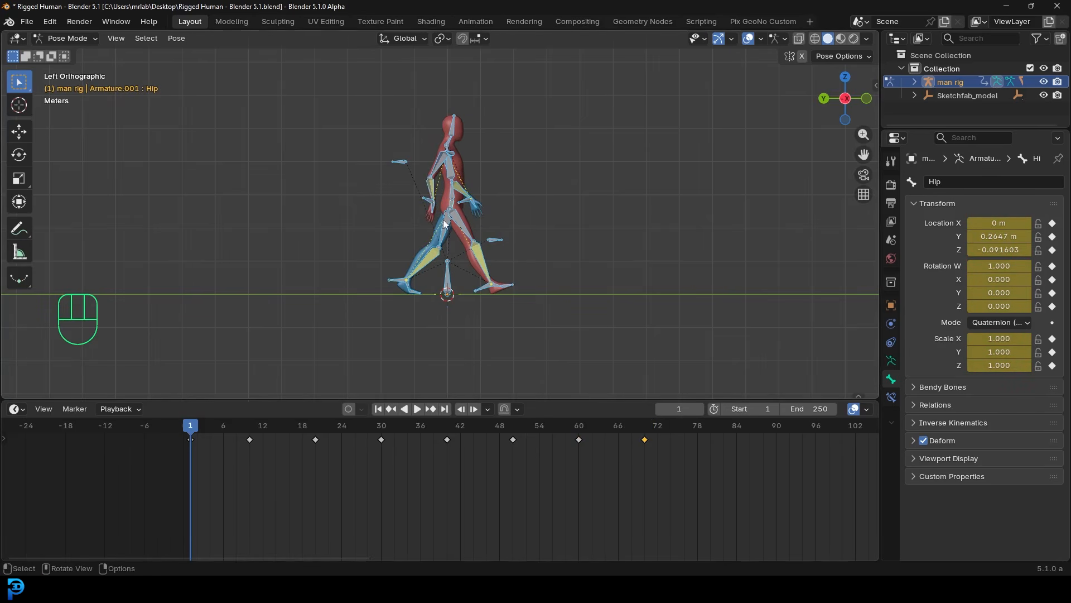
key("ctrl+c")
key("ctrl+c")
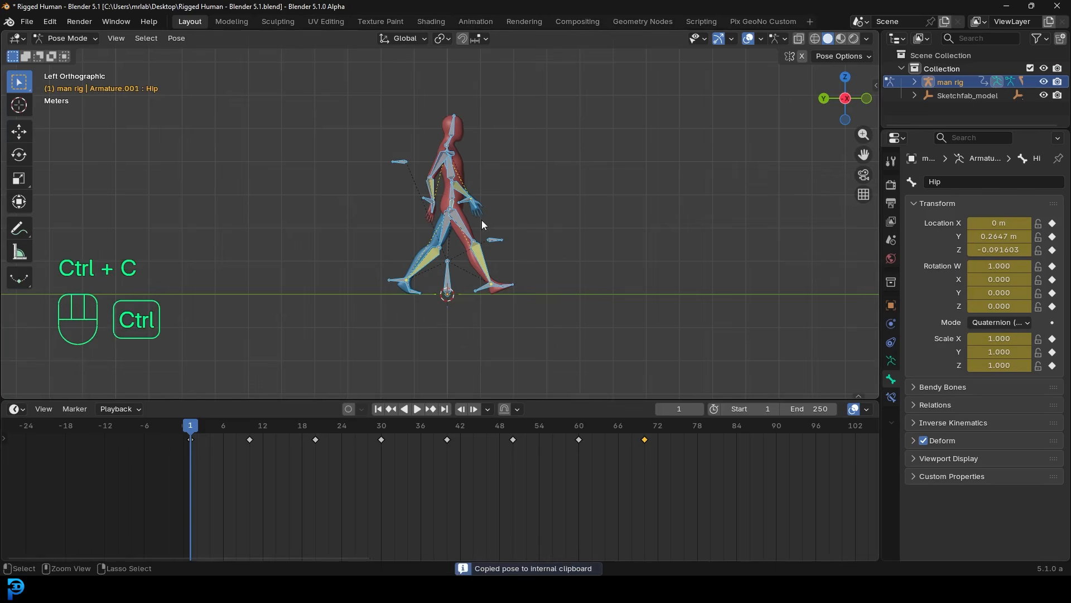
Step: Paste the frame 1 contact pose unmirrored at frame 80 and keyframe all bones there
left_click_drag(183, 427, 717, 540)
left_click(714, 427)
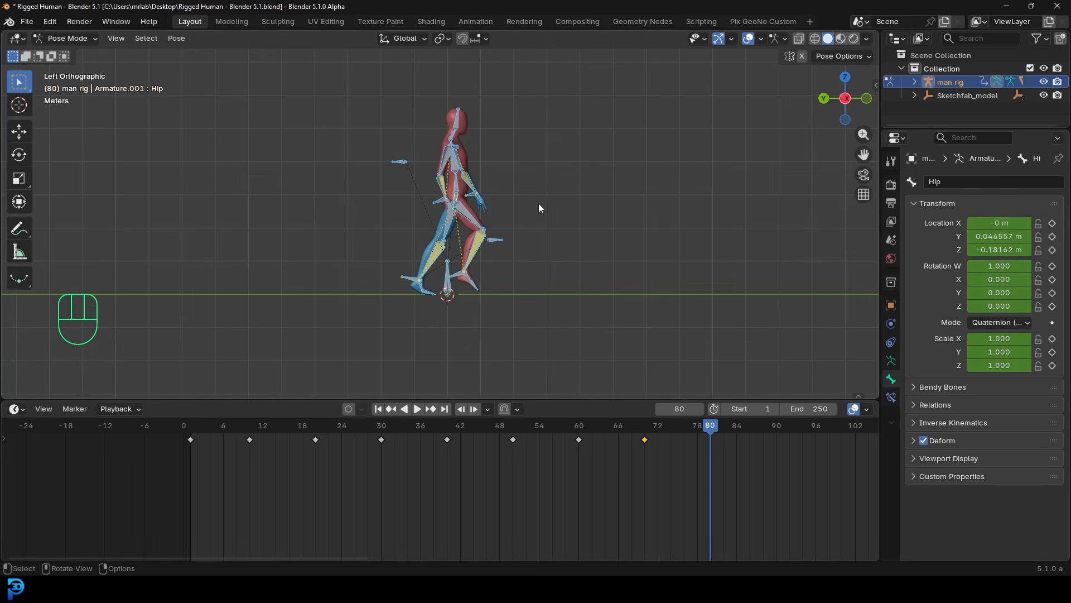
key("ctrl")
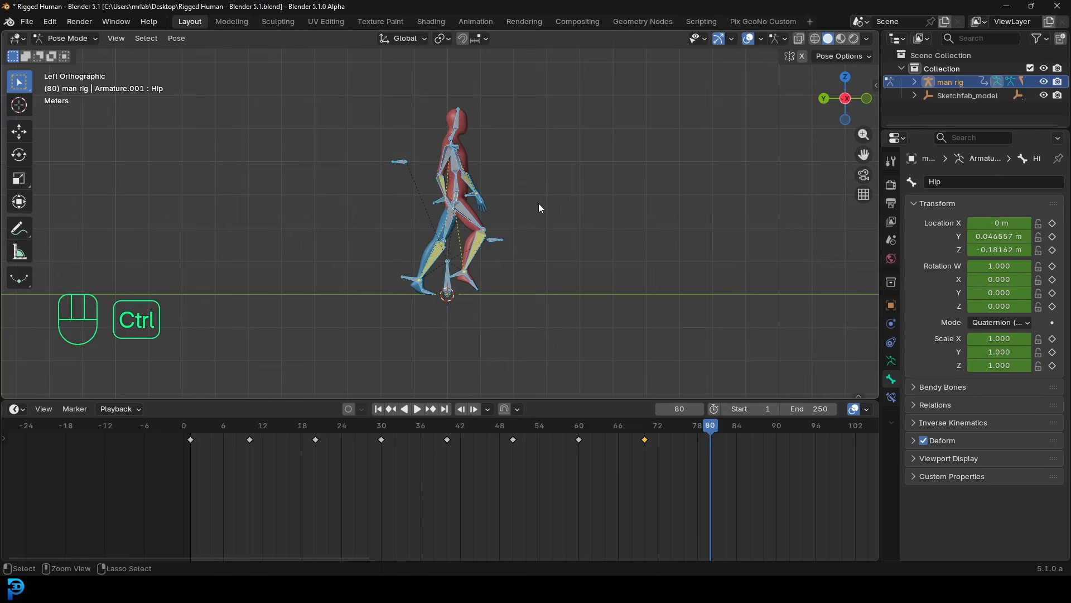
key("ctrl+v")
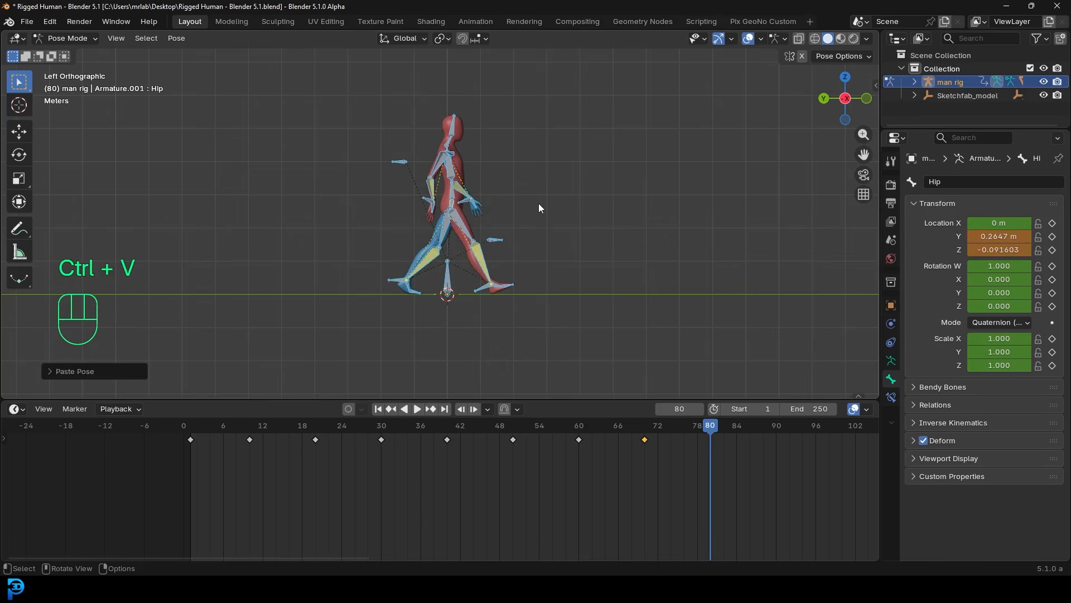
key("i")
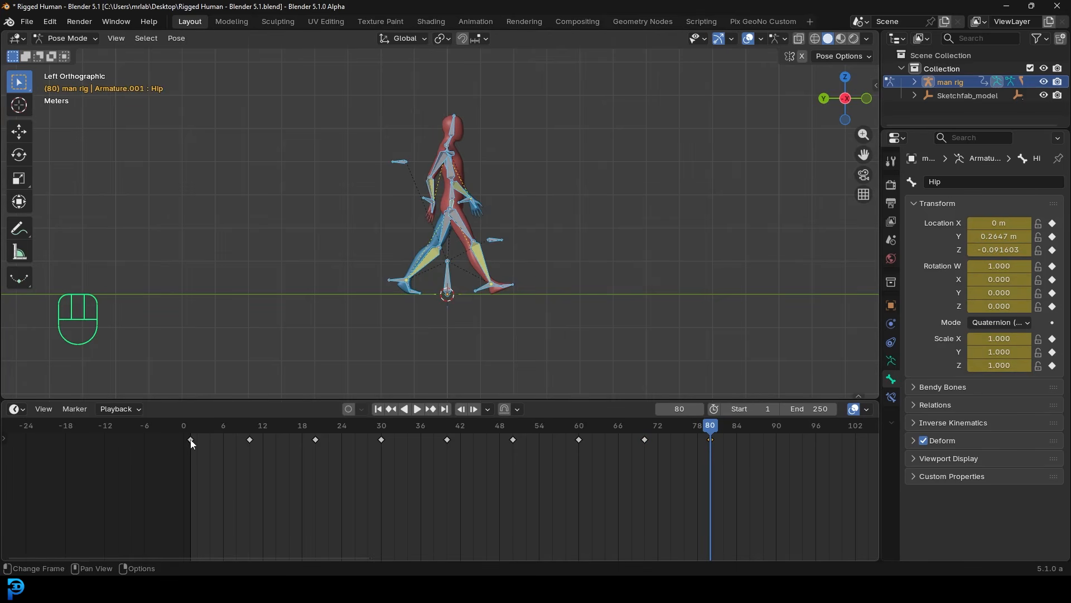
Step: Set the animation's end frame to 79
left_click(807, 409)
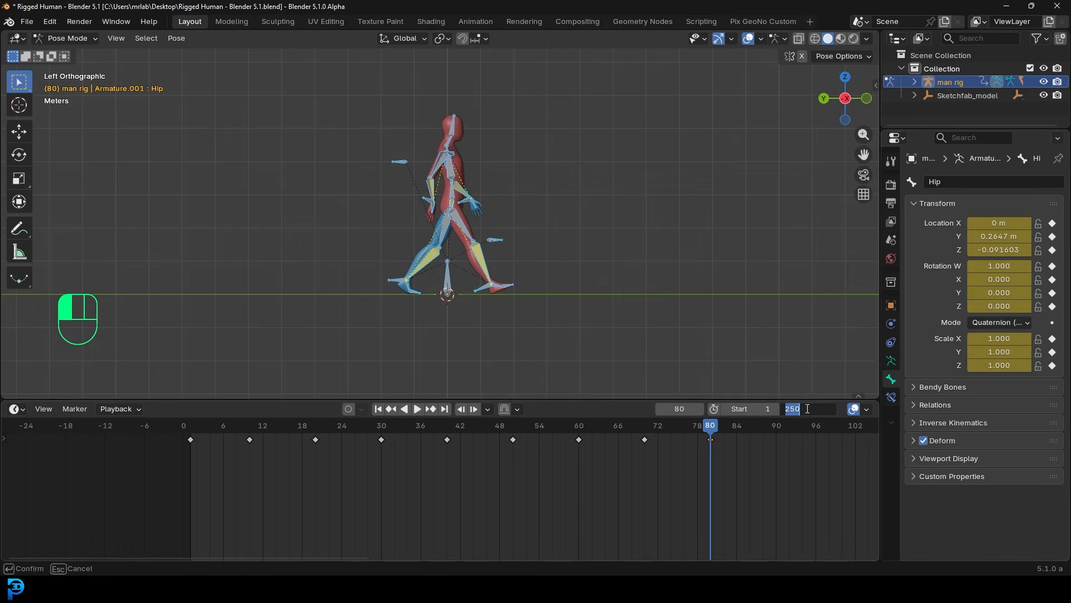
type("79")
key("Return")
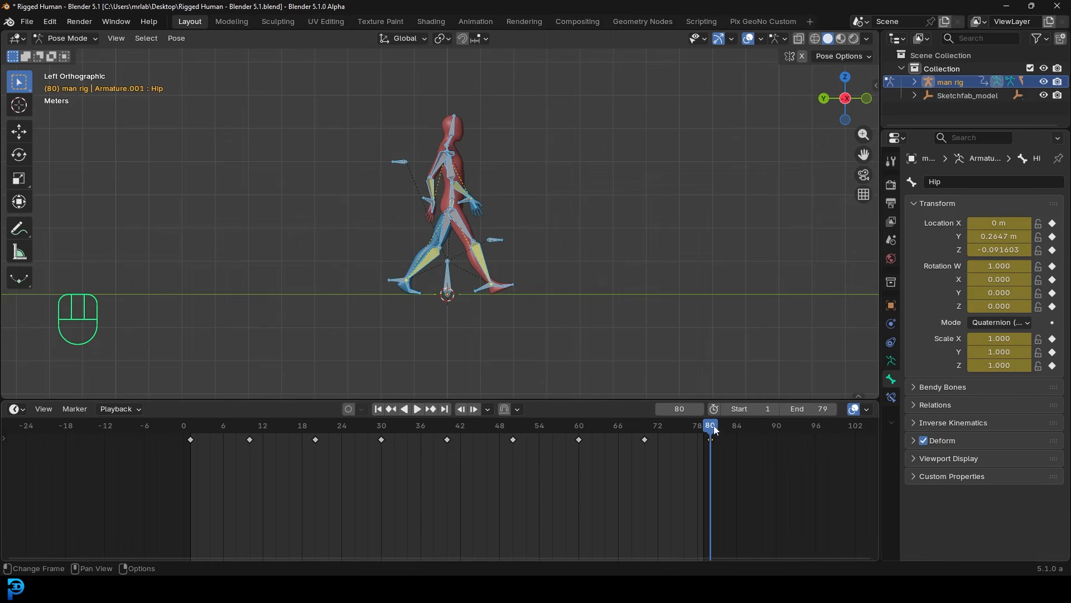
Step: Compare the poses at frames 80 and 1, then check the playing walk loop against the walk pose reference image
left_click_drag(705, 437, 711, 428)
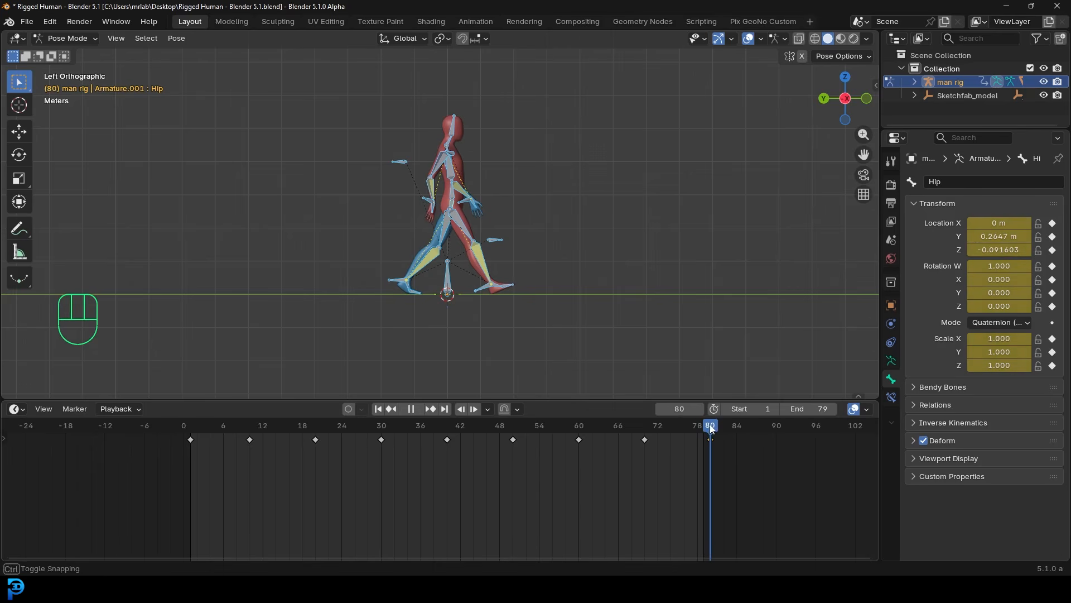
left_click_drag(712, 429, 192, 473)
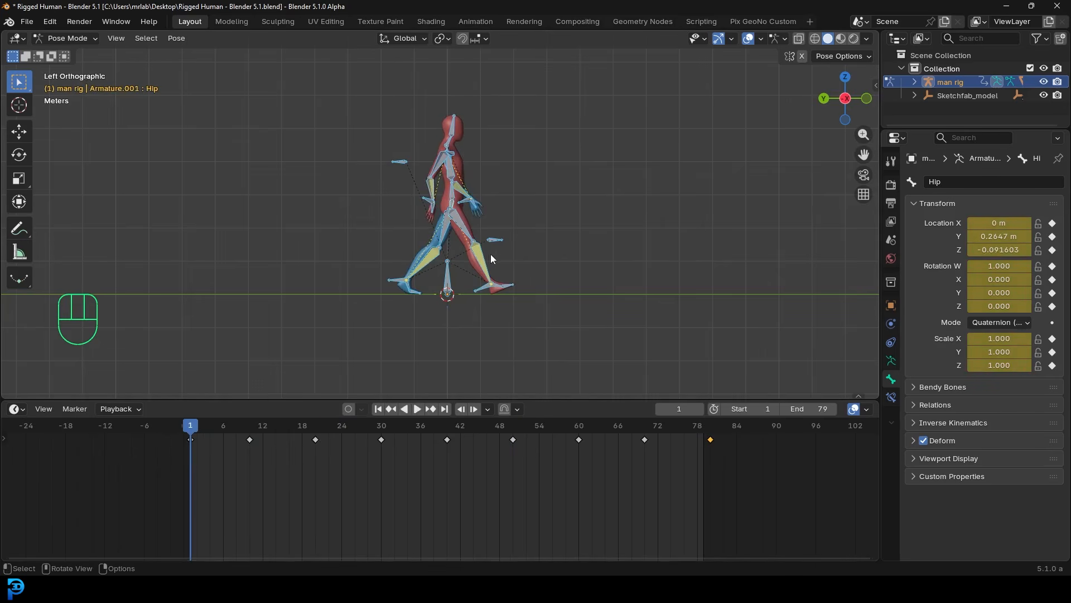
key("space")
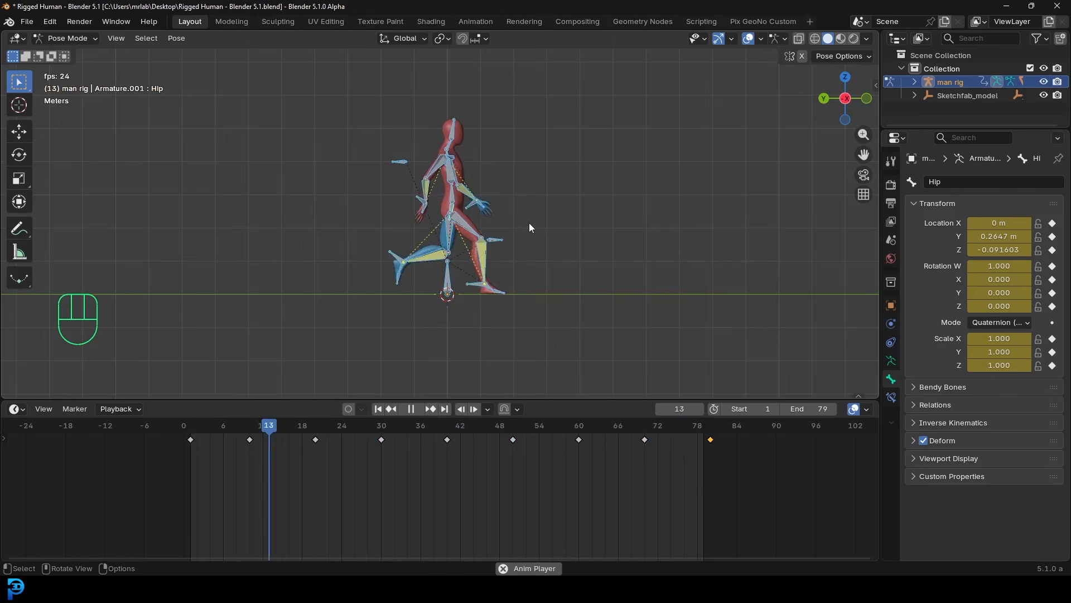
middle_click_drag(533, 219, 474, 223)
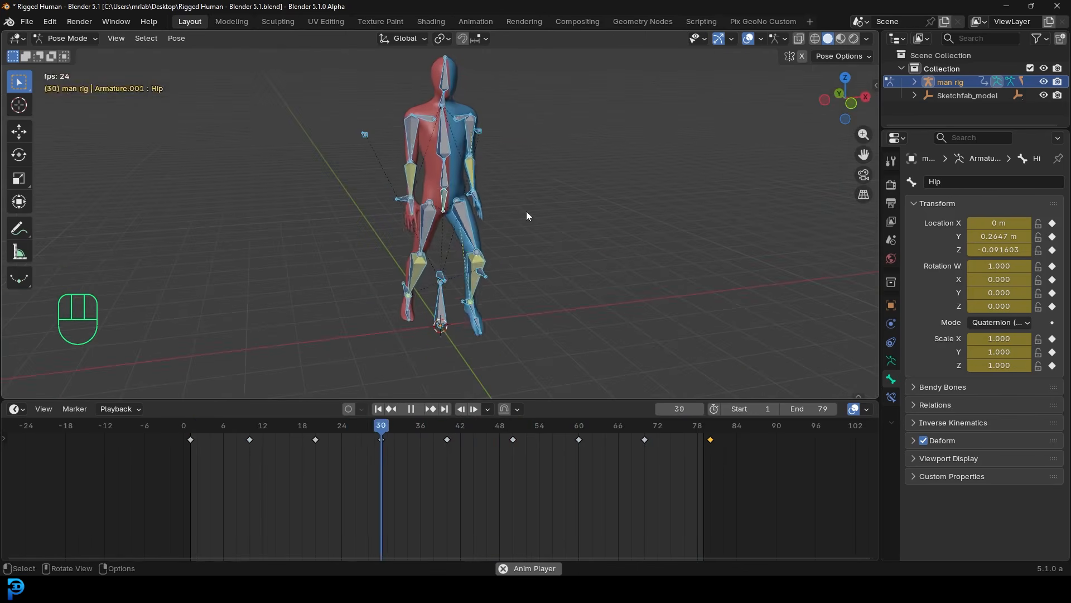
key("space")
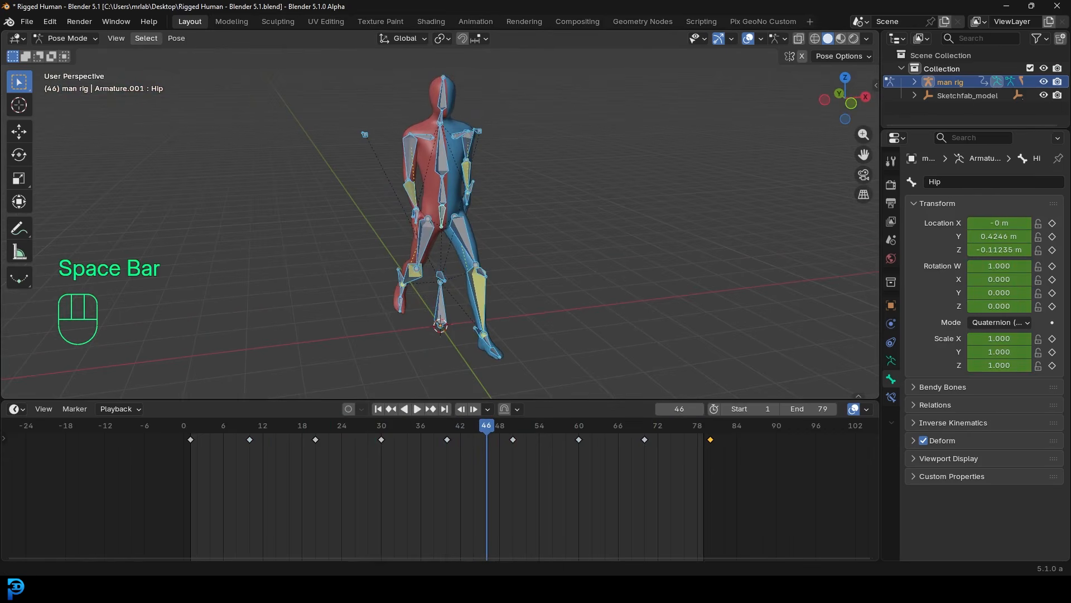
left_click_drag(0, 100, 538, 84)
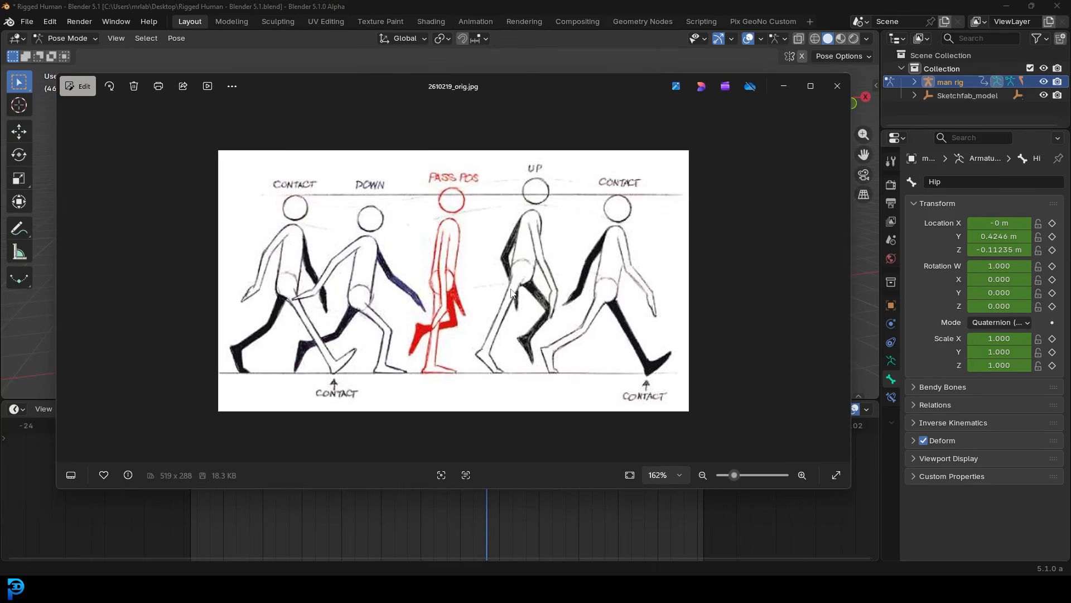
left_click_drag(568, 77, 0, 123)
Step: Select the Spine bone and try rotating it from the front view
middle_click_drag(175, 183, 390, 153)
key("KP_3")
key("KP_1")
scroll(437, 169, "up", 5)
left_click(436, 156)
middle_click_drag(462, 156, 450, 209, "shift")
key("r")
right_click(580, 177)
Step: Play the walk cycle from an angled perspective view and scrub to the pose at frame 50
middle_click_drag(581, 177, 402, 173)
key("KP_1")
middle_click_drag(555, 149, 578, 215)
key("space")
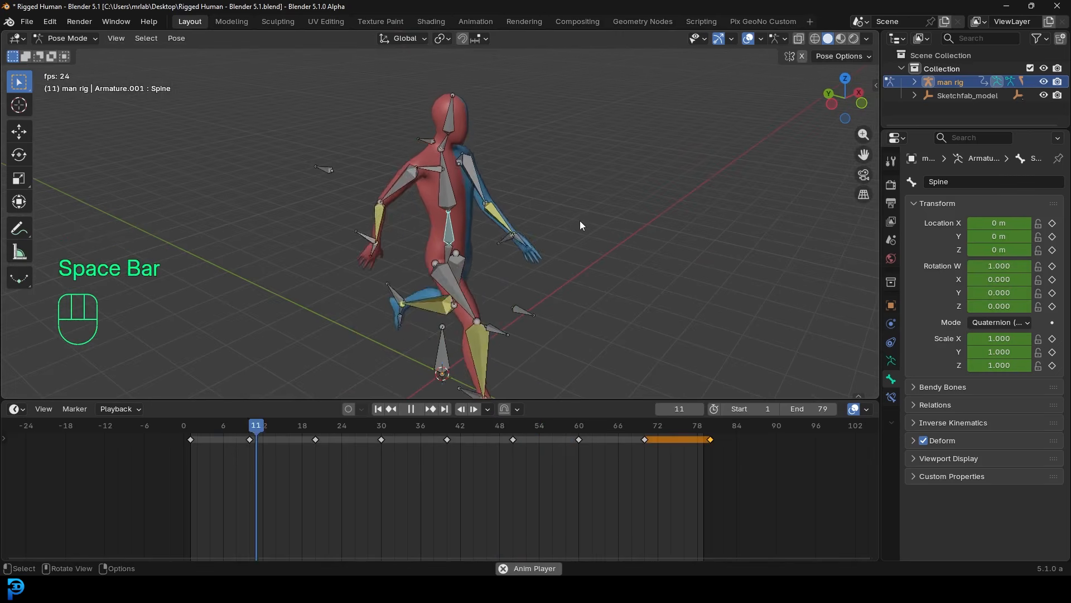
key("space")
key("space")
left_click_drag(436, 460, 515, 466)
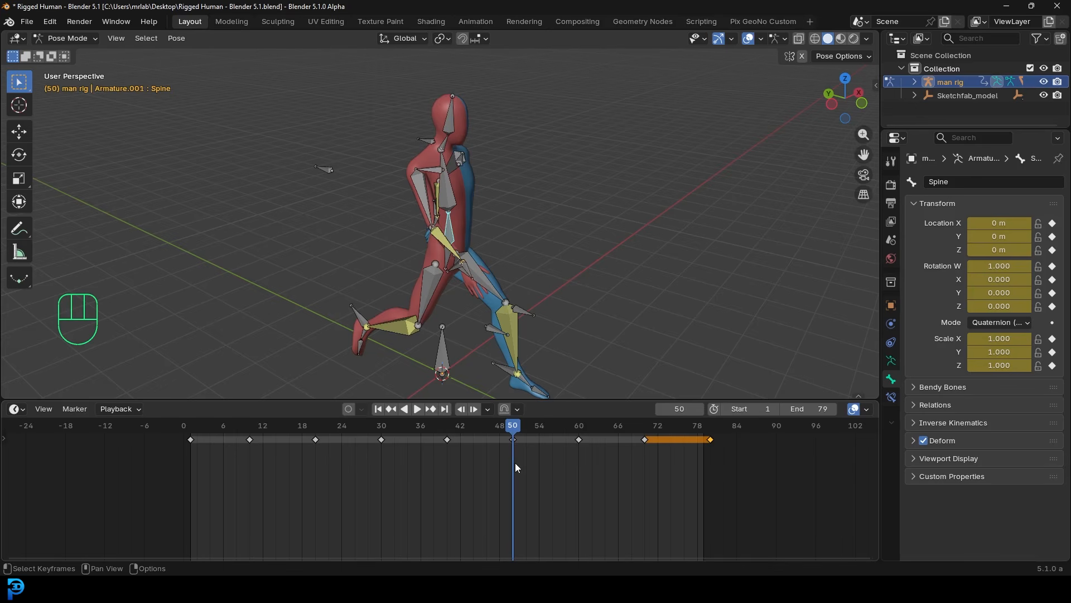
Step: Play the walk cycle in side view to examine the stride up close
scroll(523, 290, "down", 3)
middle_click_drag(522, 290, 531, 270)
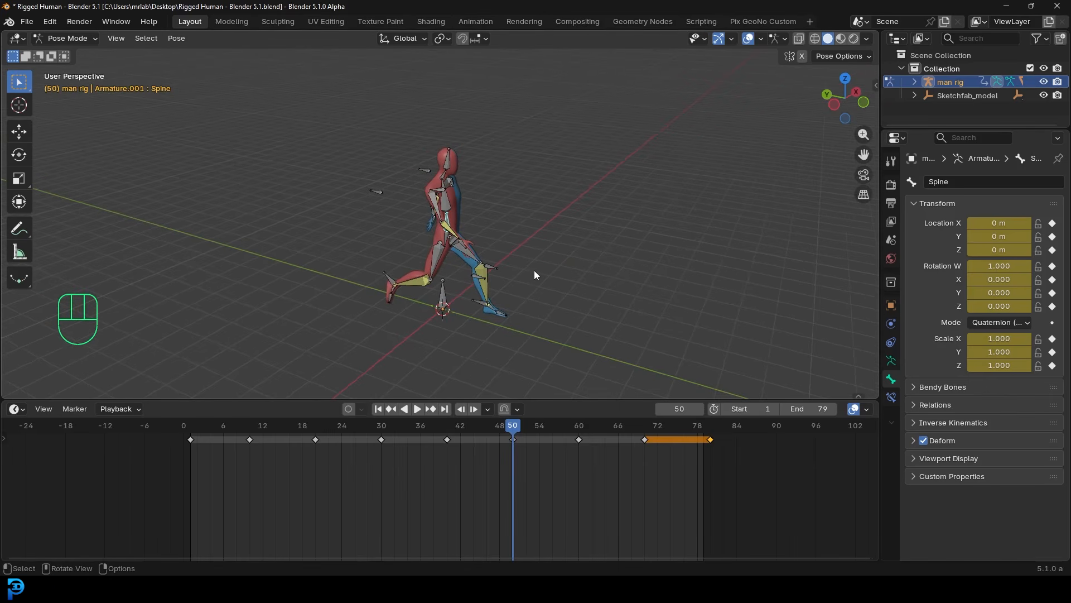
key("KP_3")
key("space")
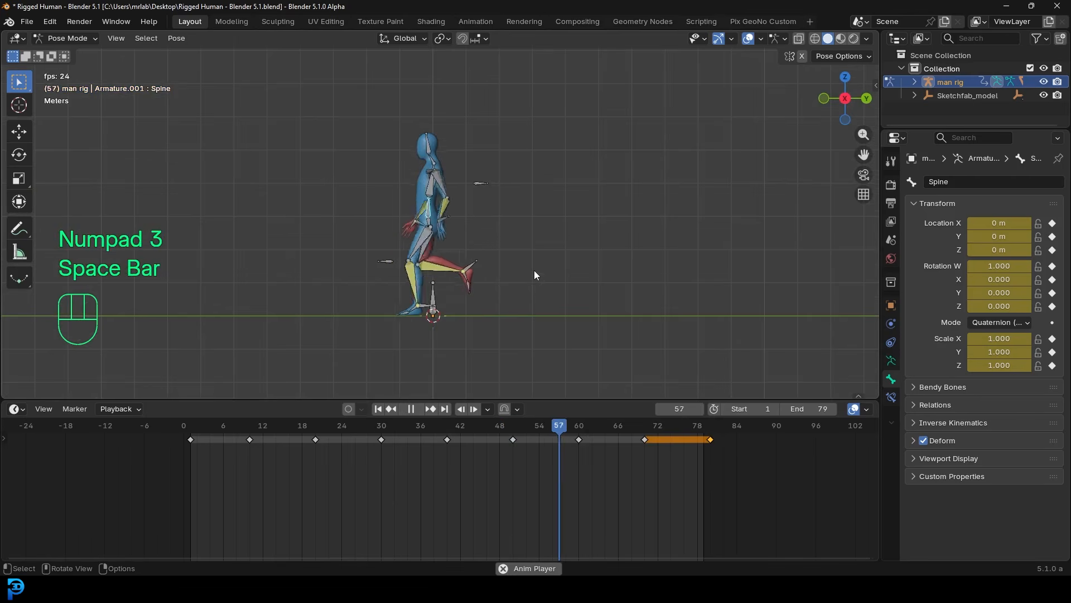
scroll(528, 266, "up", 3)
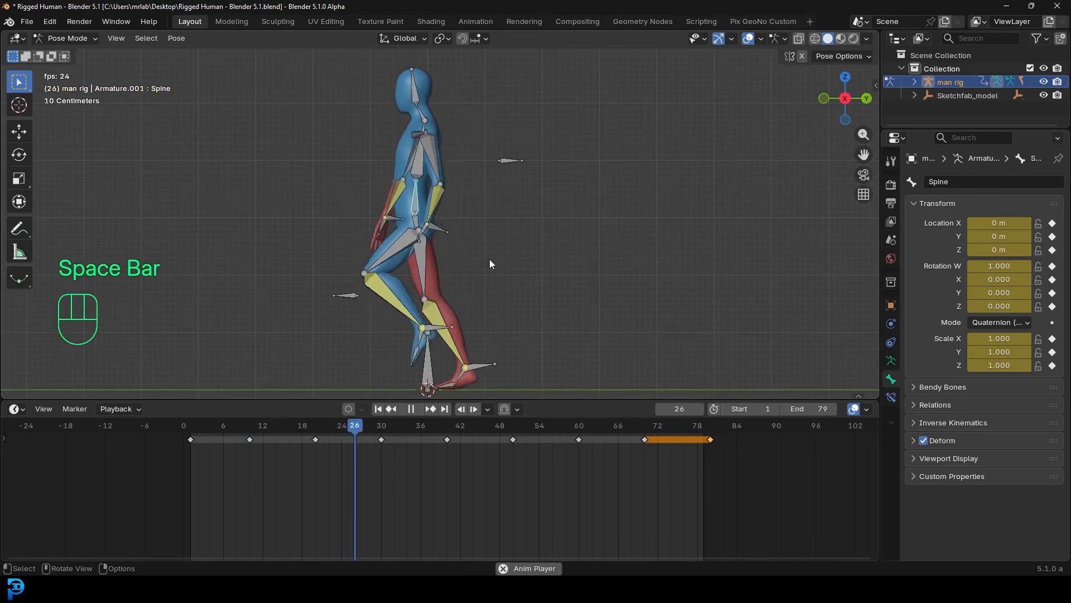